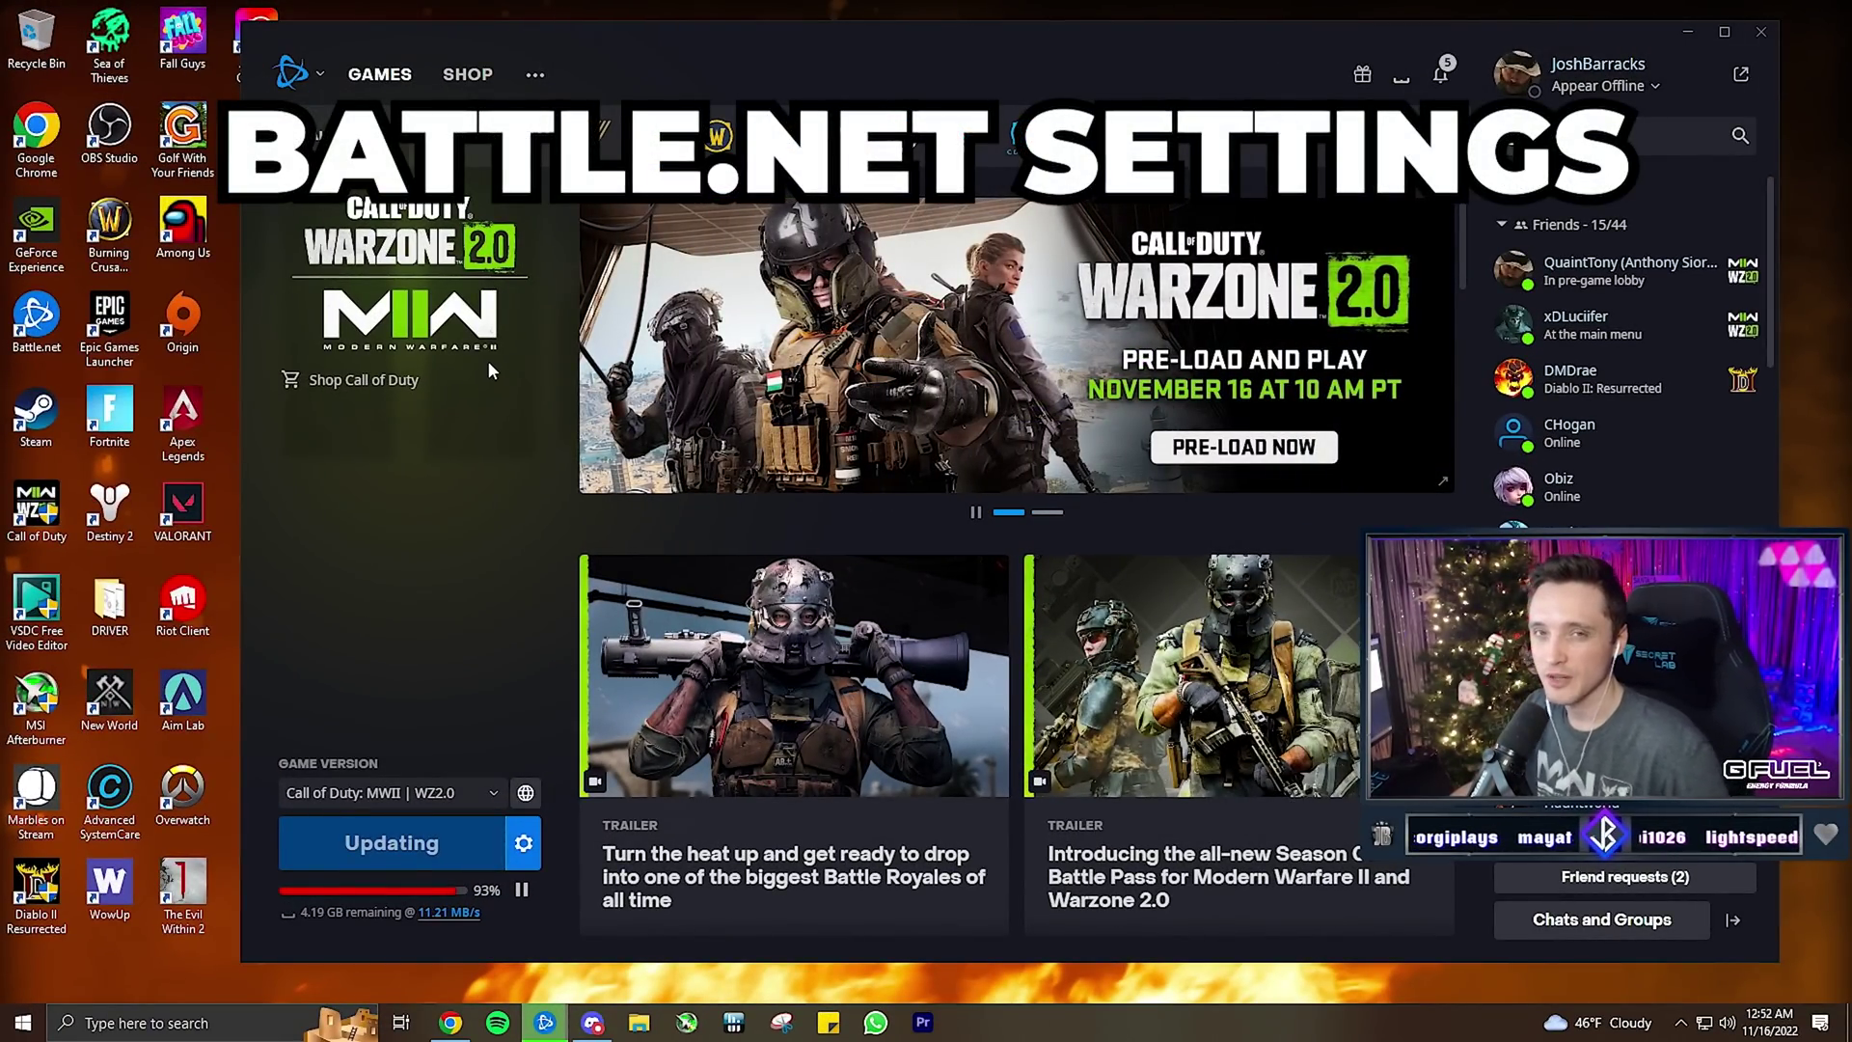
# Open the Battle.net launcher's settings.
pyautogui.click(292, 74)
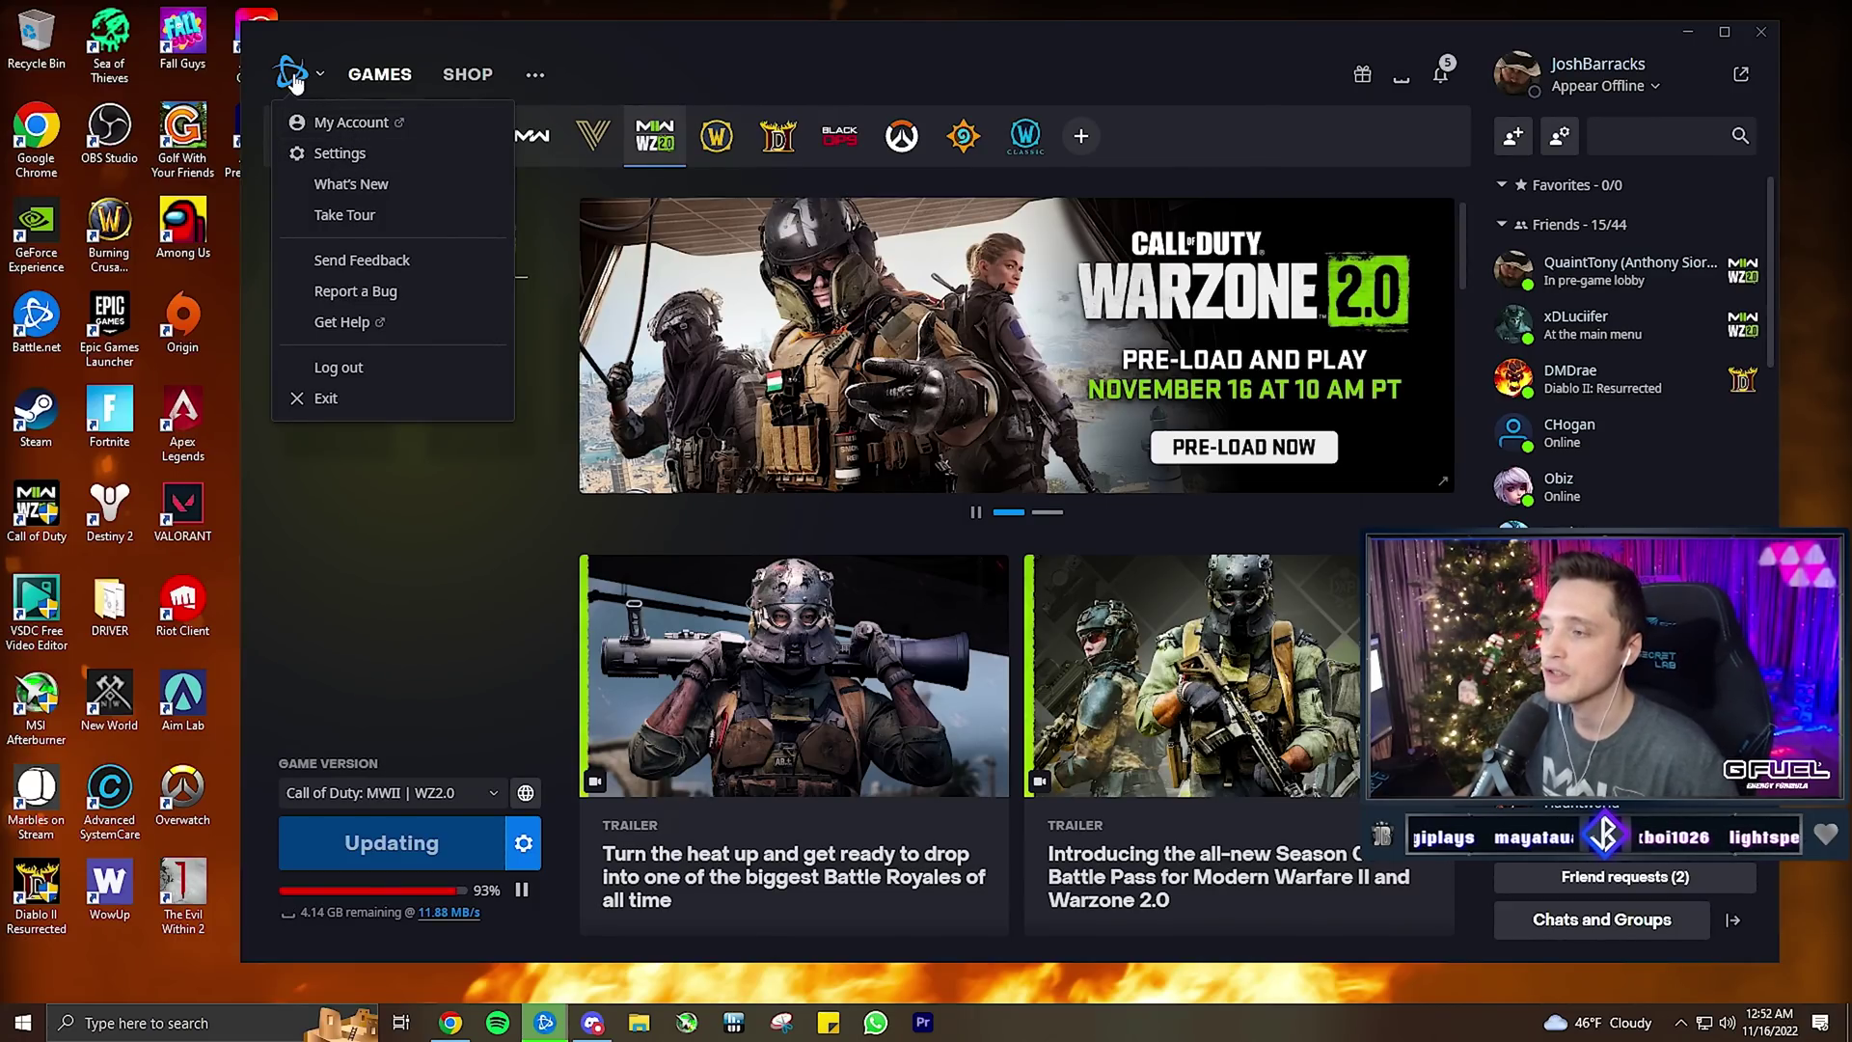
pyautogui.click(357, 154)
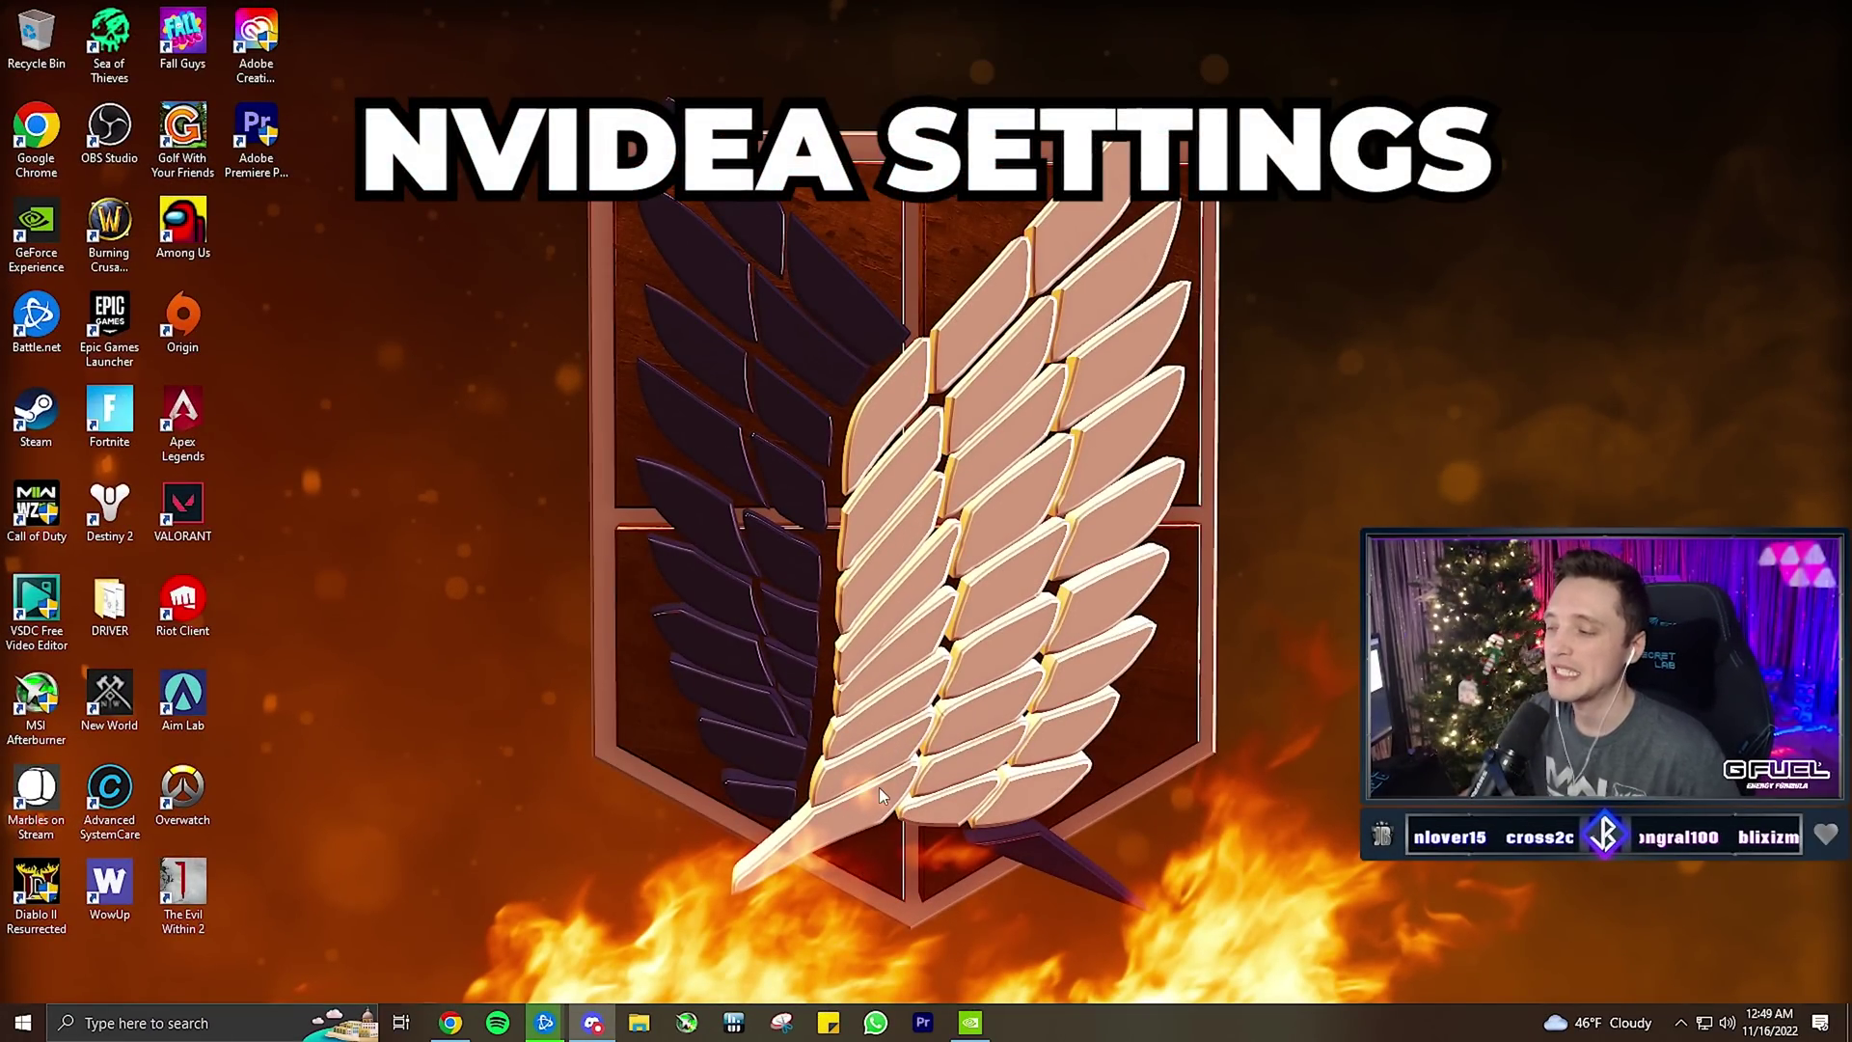
# Open NVIDIA Control Panel from the desktop and go to the Manage 3D settings page.
pyautogui.rightClick(781, 546)
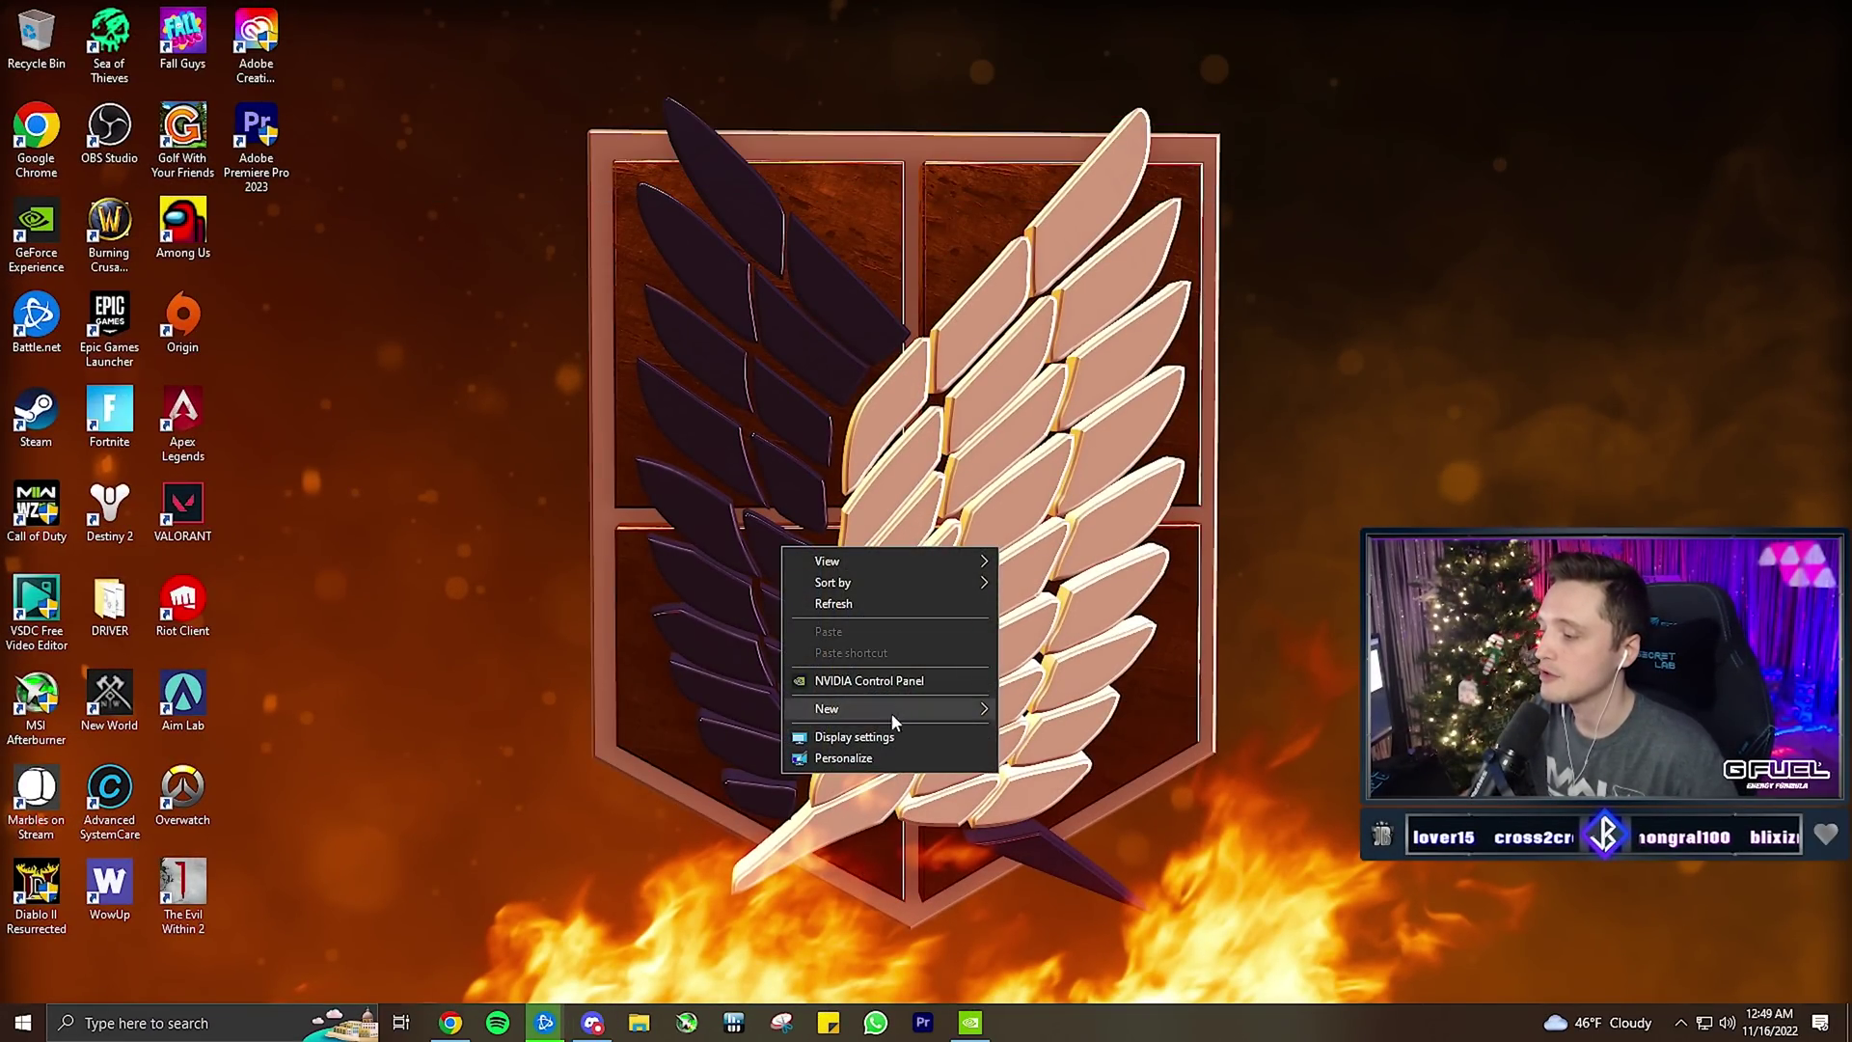
pyautogui.click(848, 681)
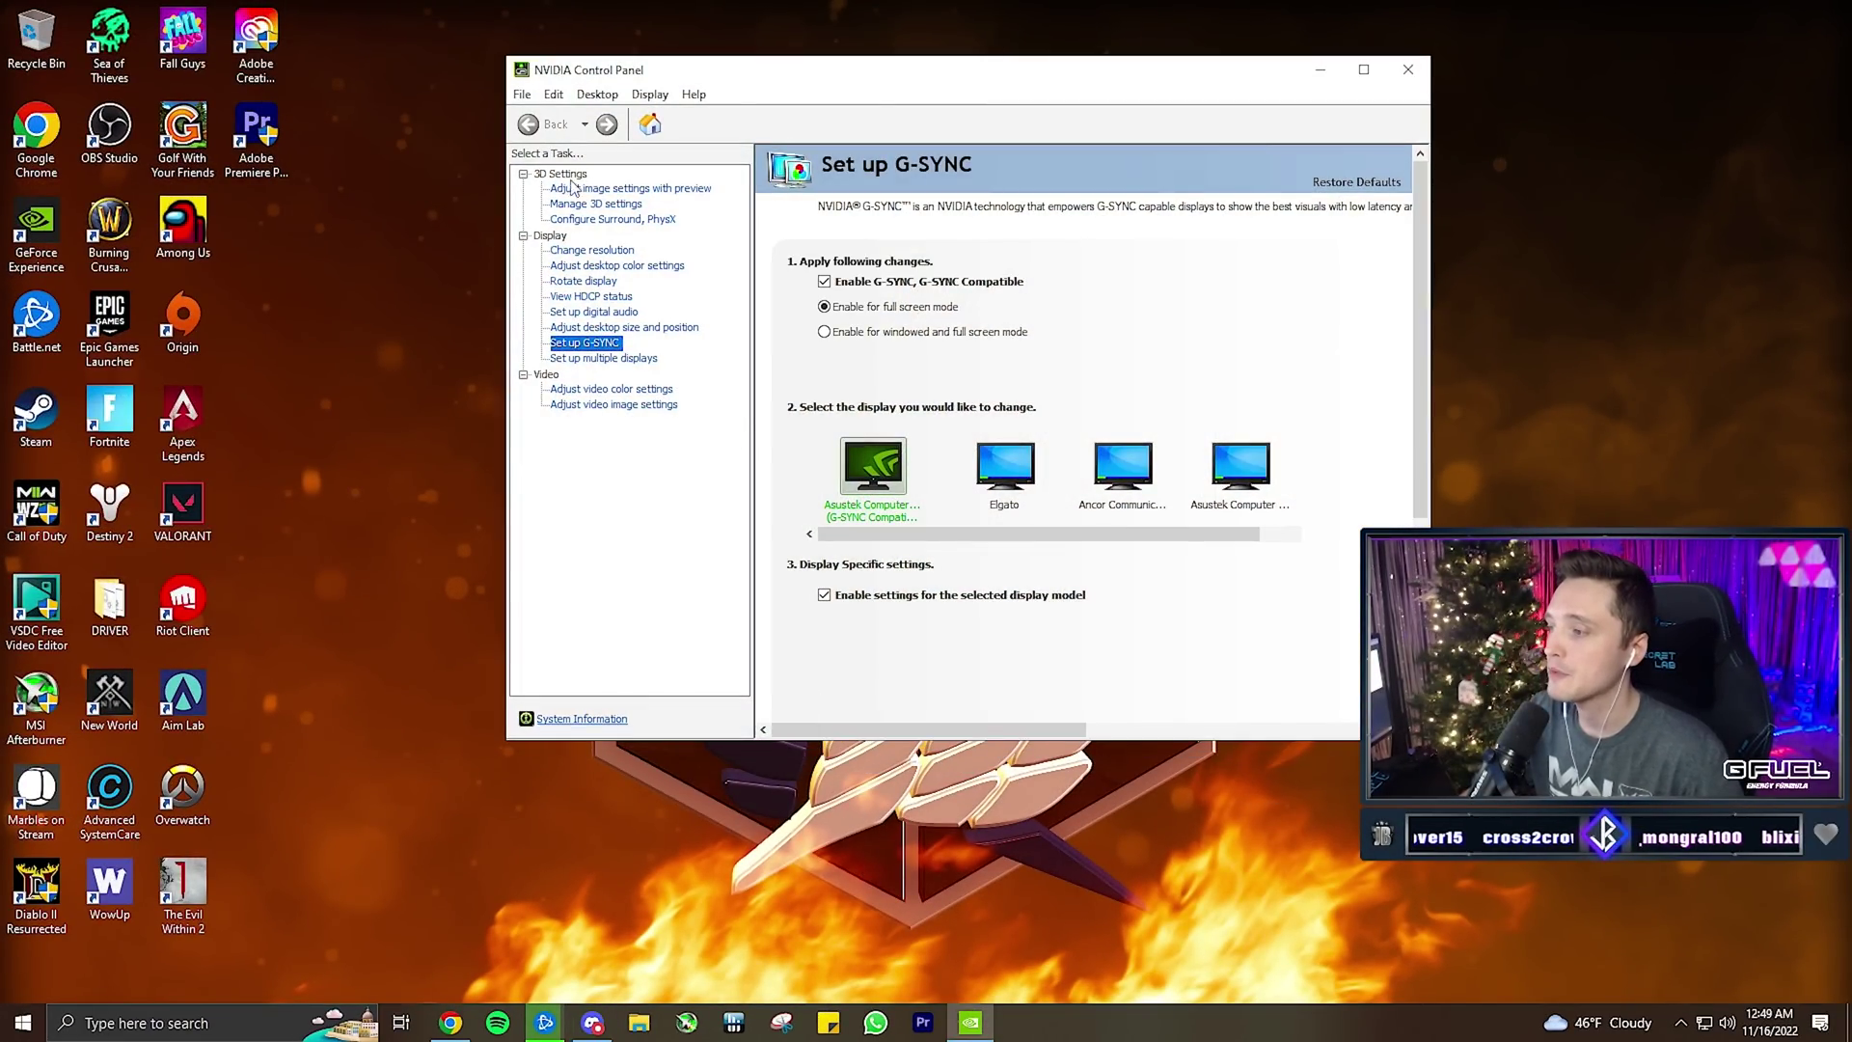
pyautogui.rightClick(376, 355)
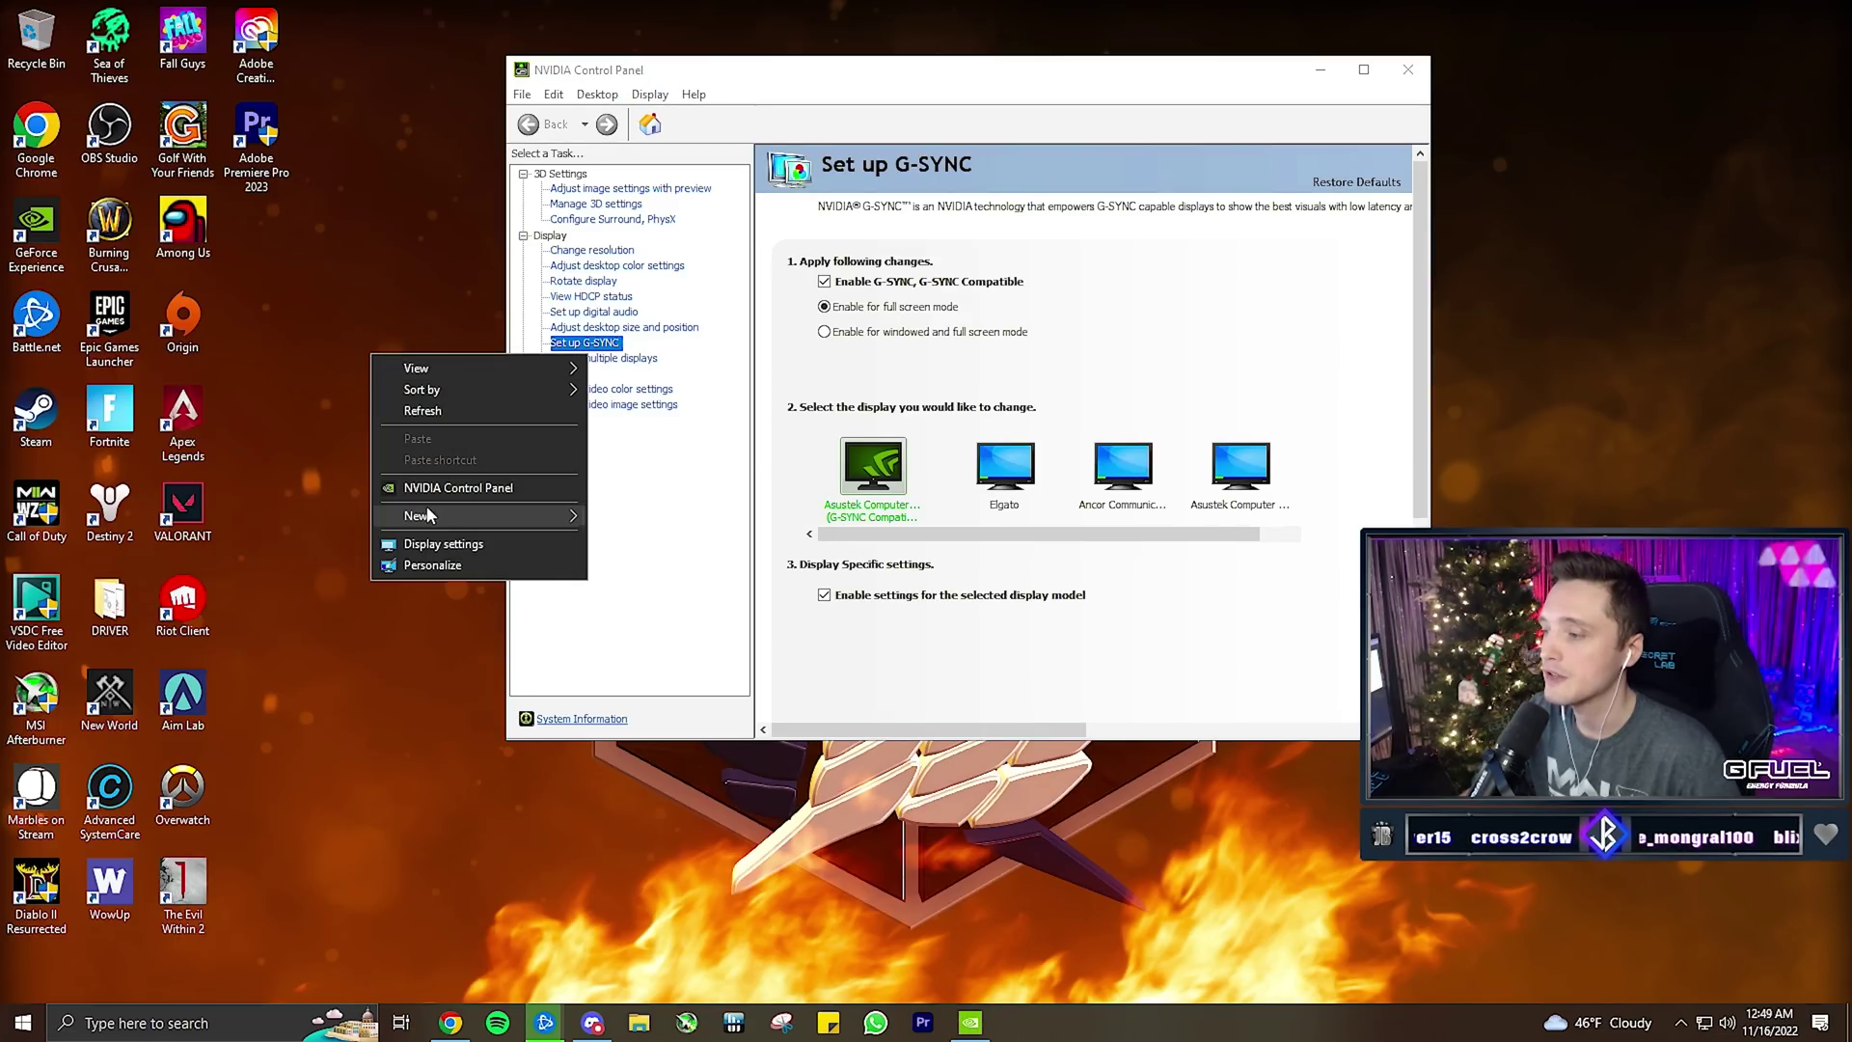
pyautogui.click(596, 203)
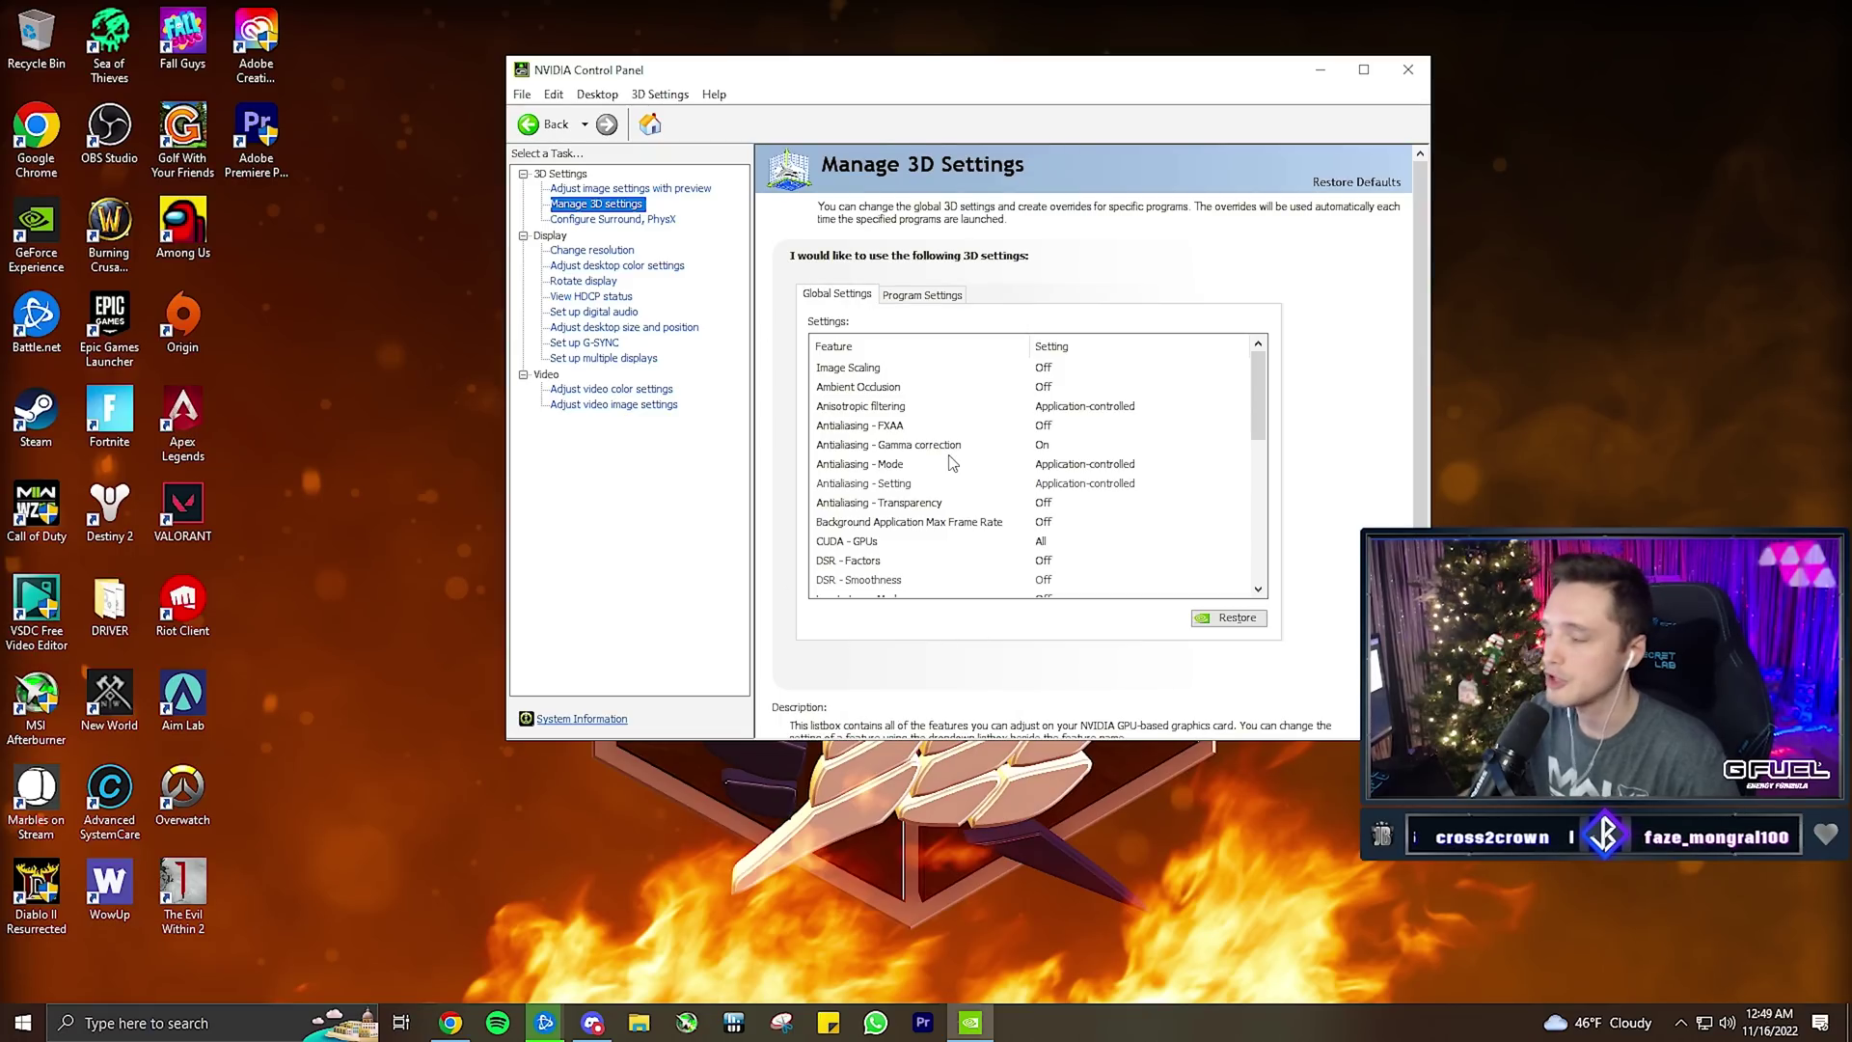
# Try the High performance option for Texture filtering - Quality in the global 3D settings and return it to Quality.
pyautogui.moveTo(1260, 410); pyautogui.dragTo(1269, 569)
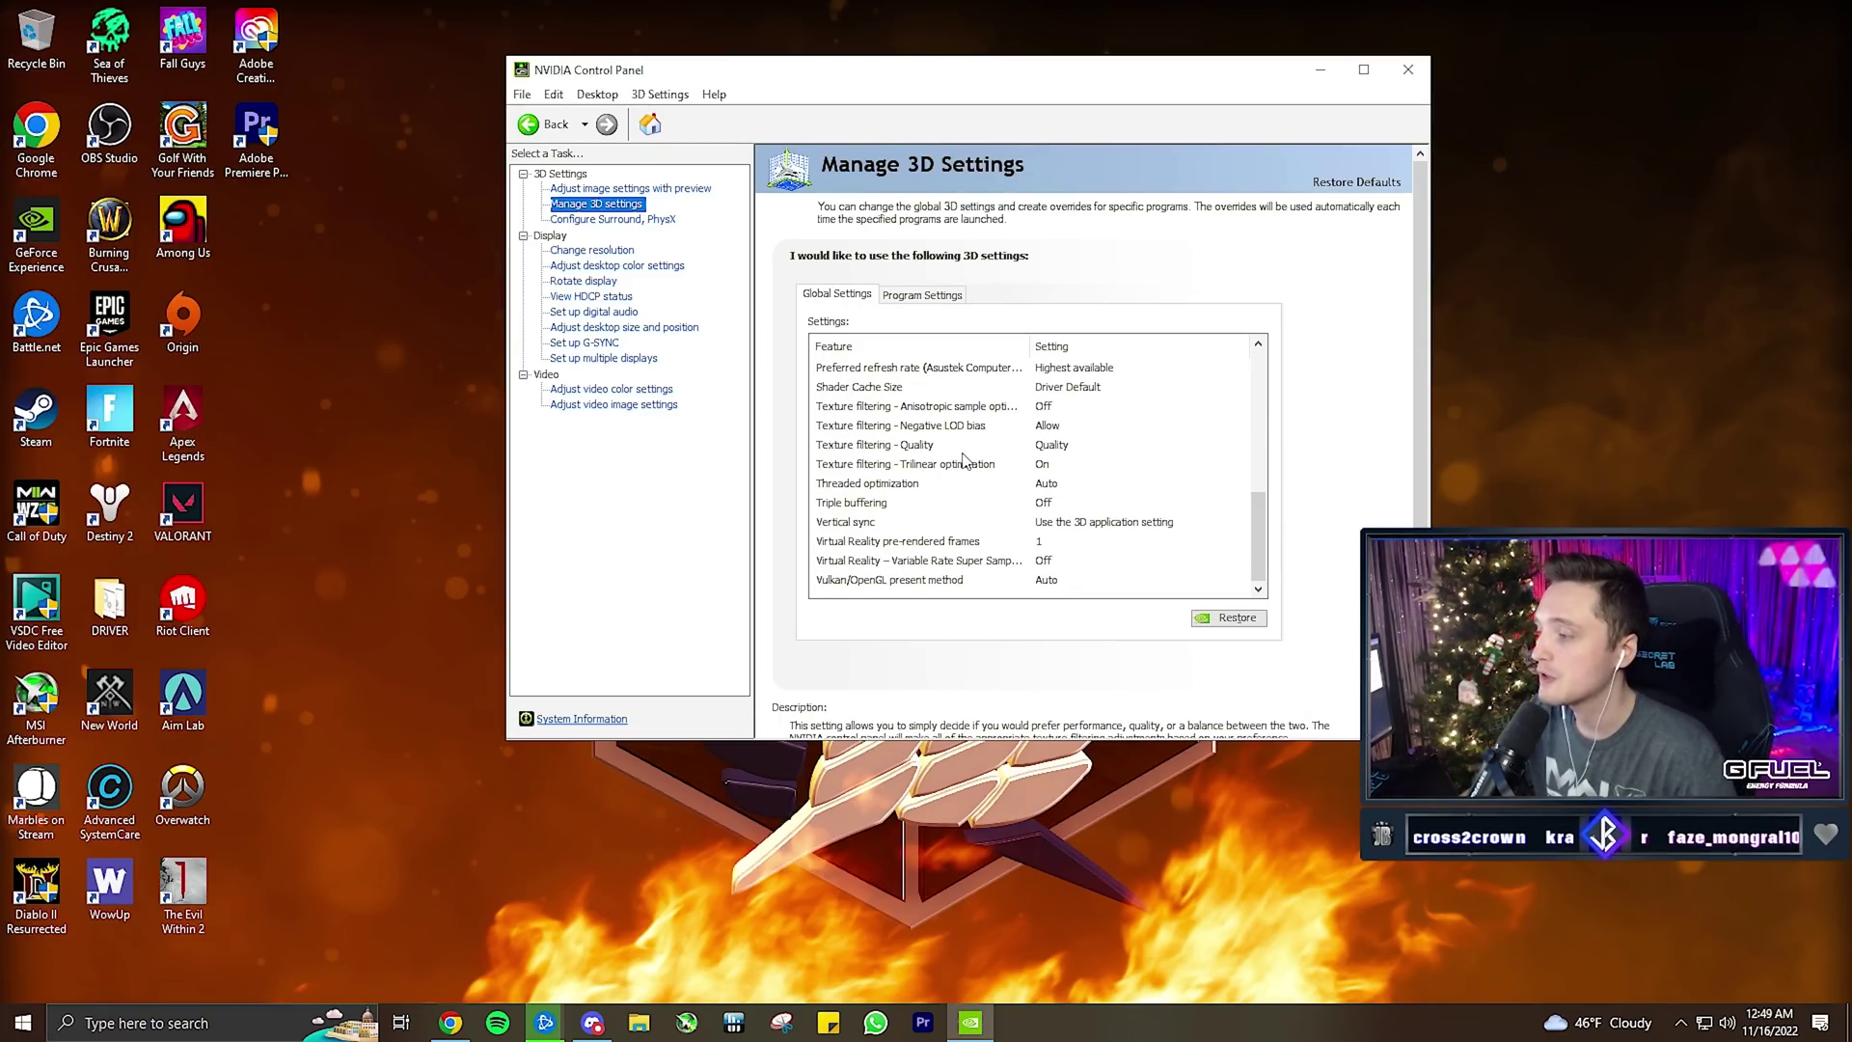
pyautogui.click(1062, 450)
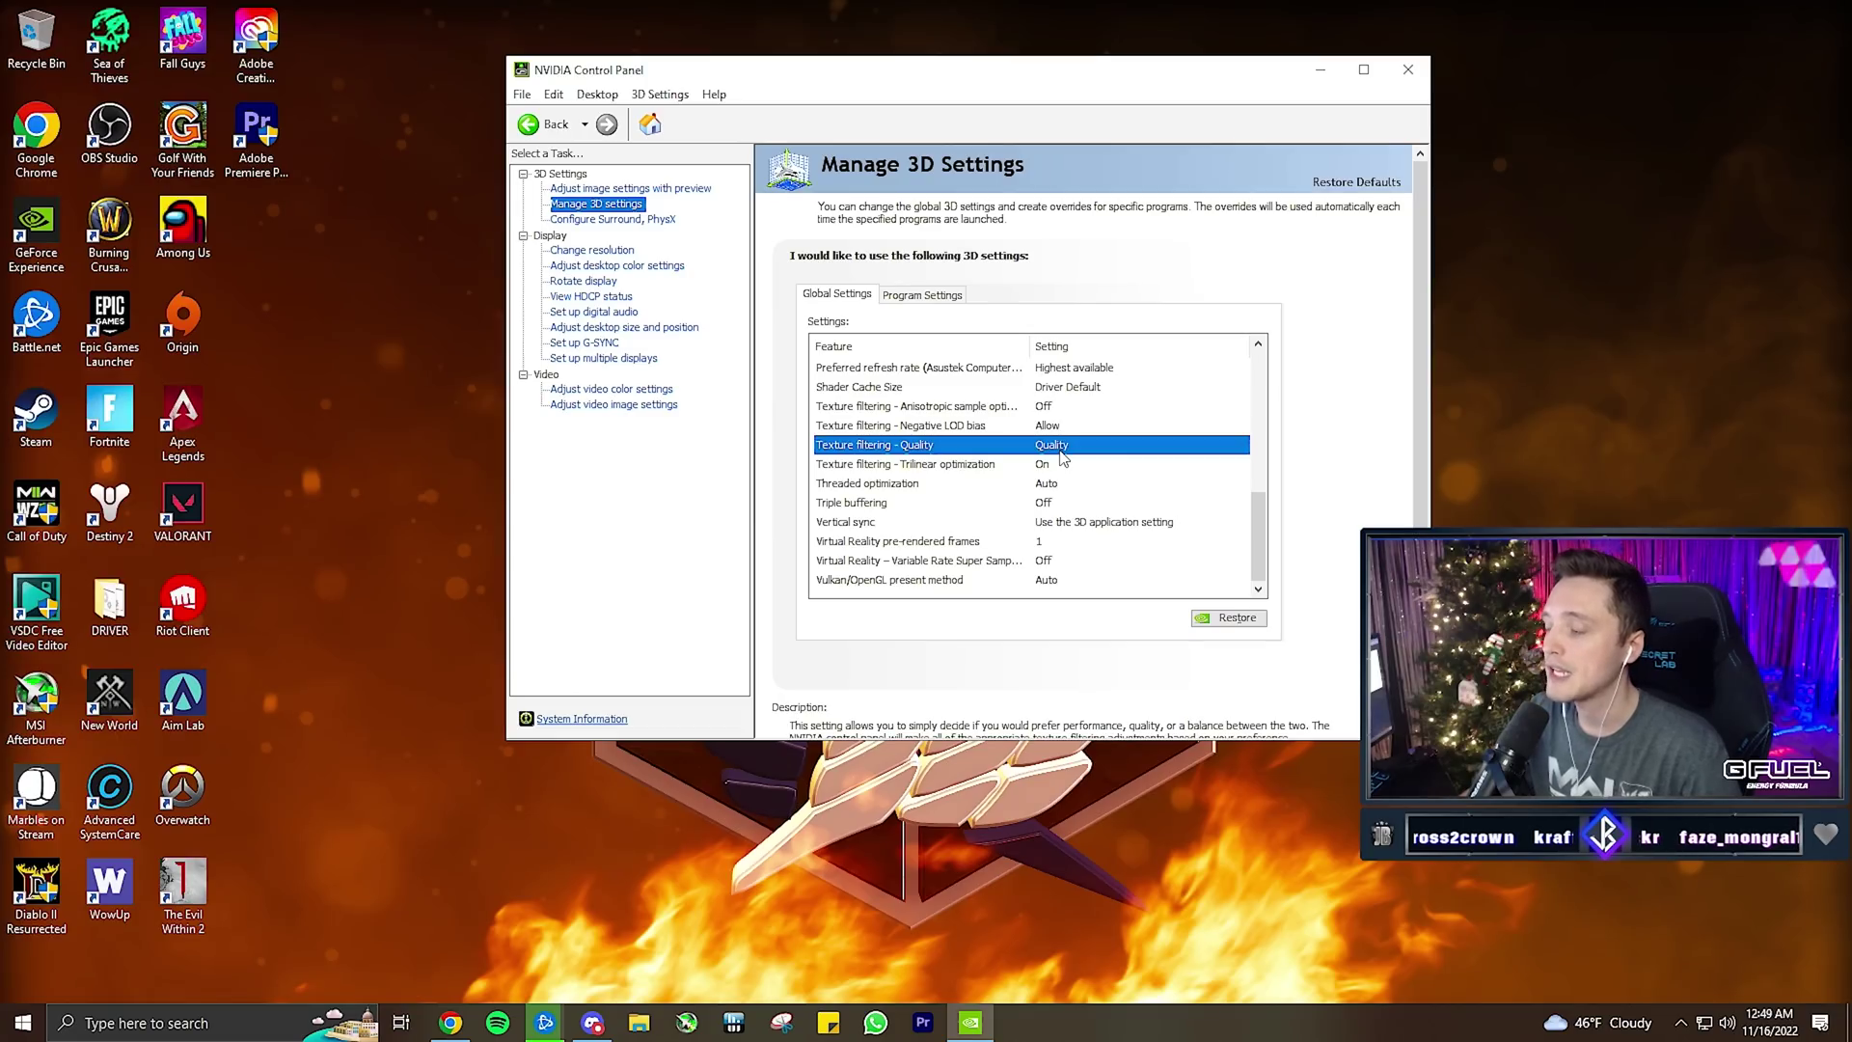
pyautogui.click(1063, 451)
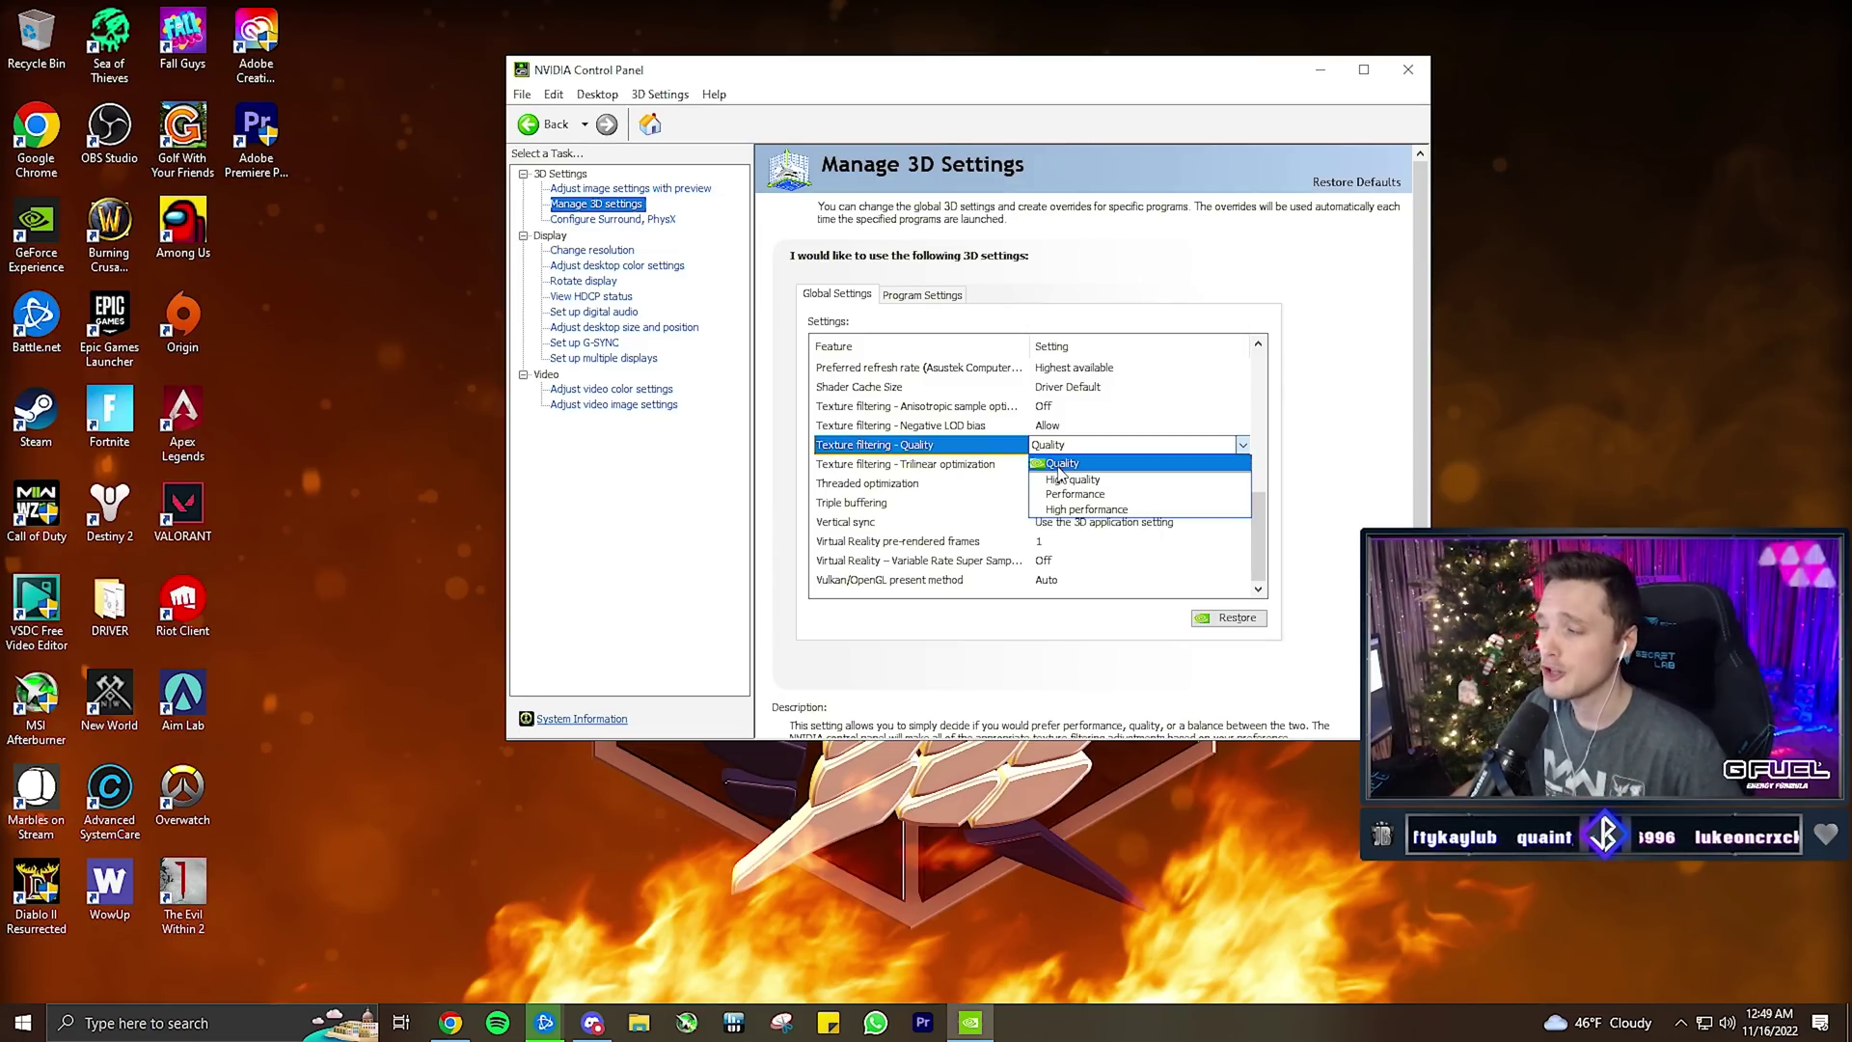
pyautogui.click(1088, 509)
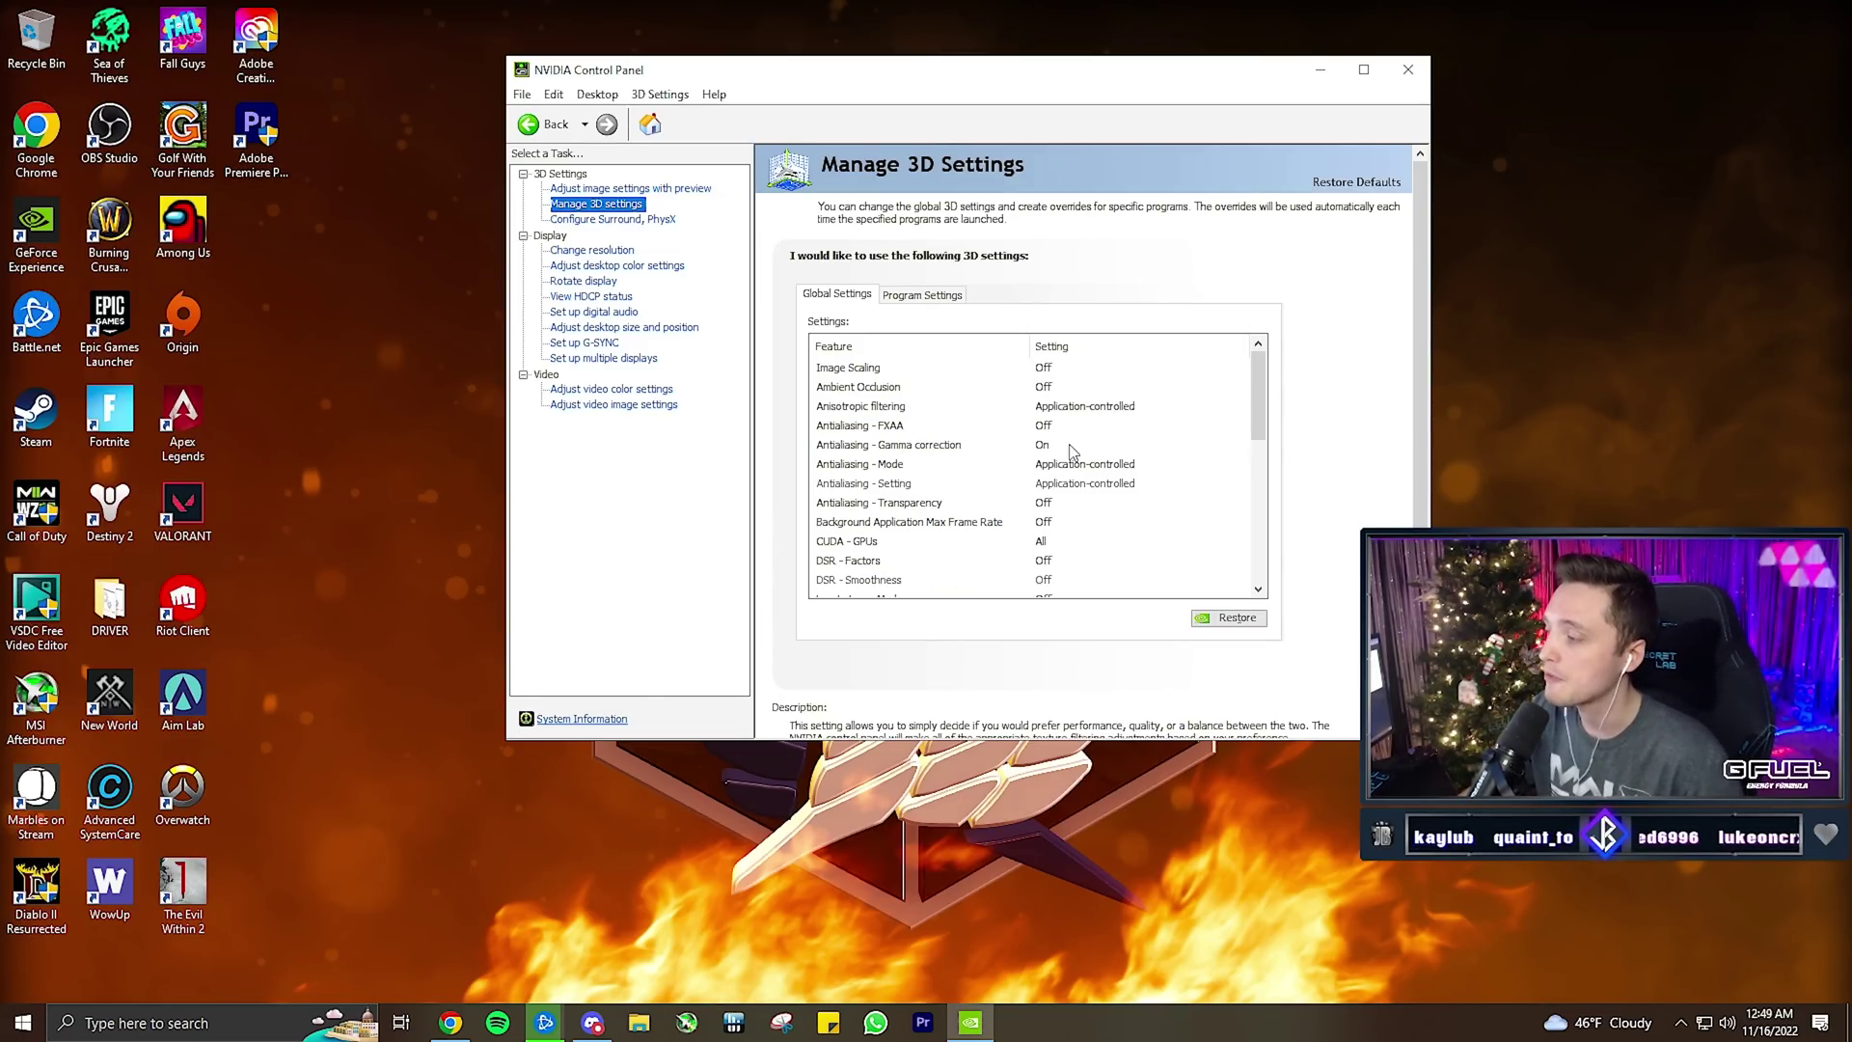
pyautogui.click(1082, 445)
pyautogui.click(1125, 467)
# Set the global Power management mode to Prefer maximum performance.
pyautogui.scroll(10, 1261, 508)
pyautogui.scroll(-4, 1260, 508)
pyautogui.scroll(-1, 1258, 521)
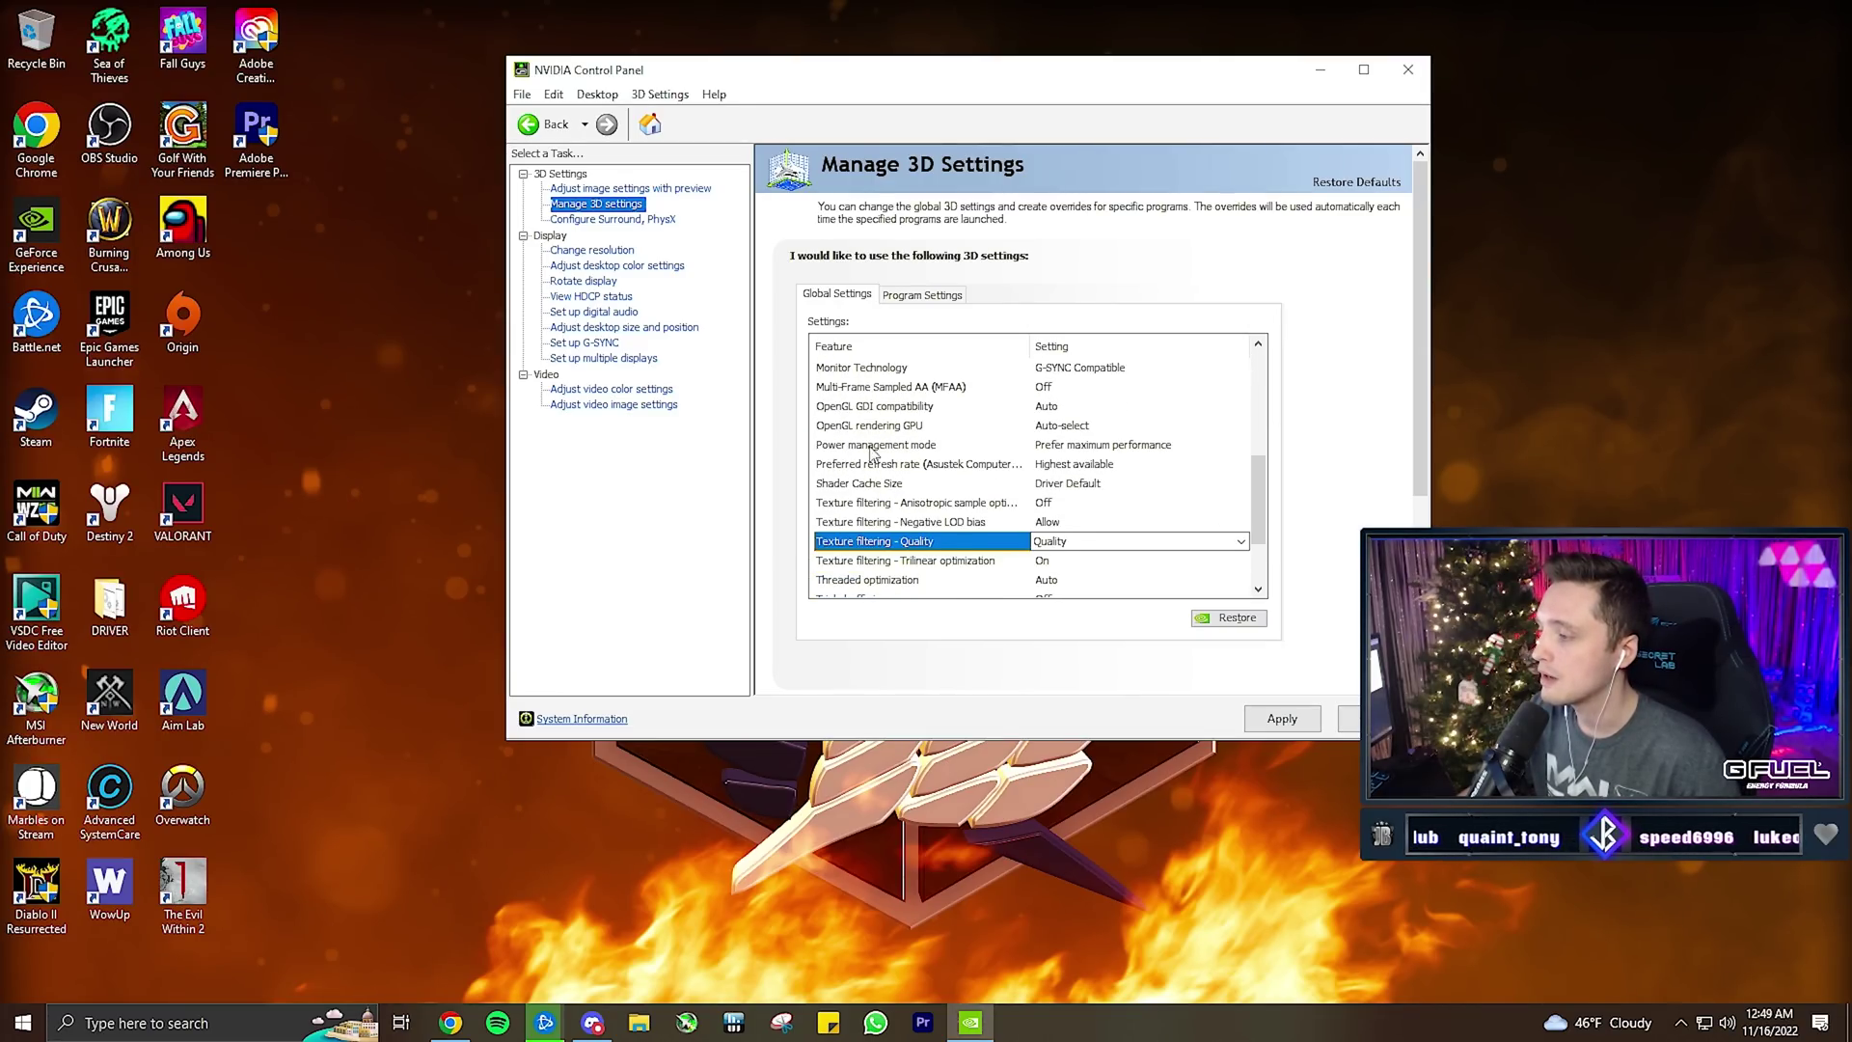
pyautogui.click(1096, 445)
pyautogui.click(1082, 445)
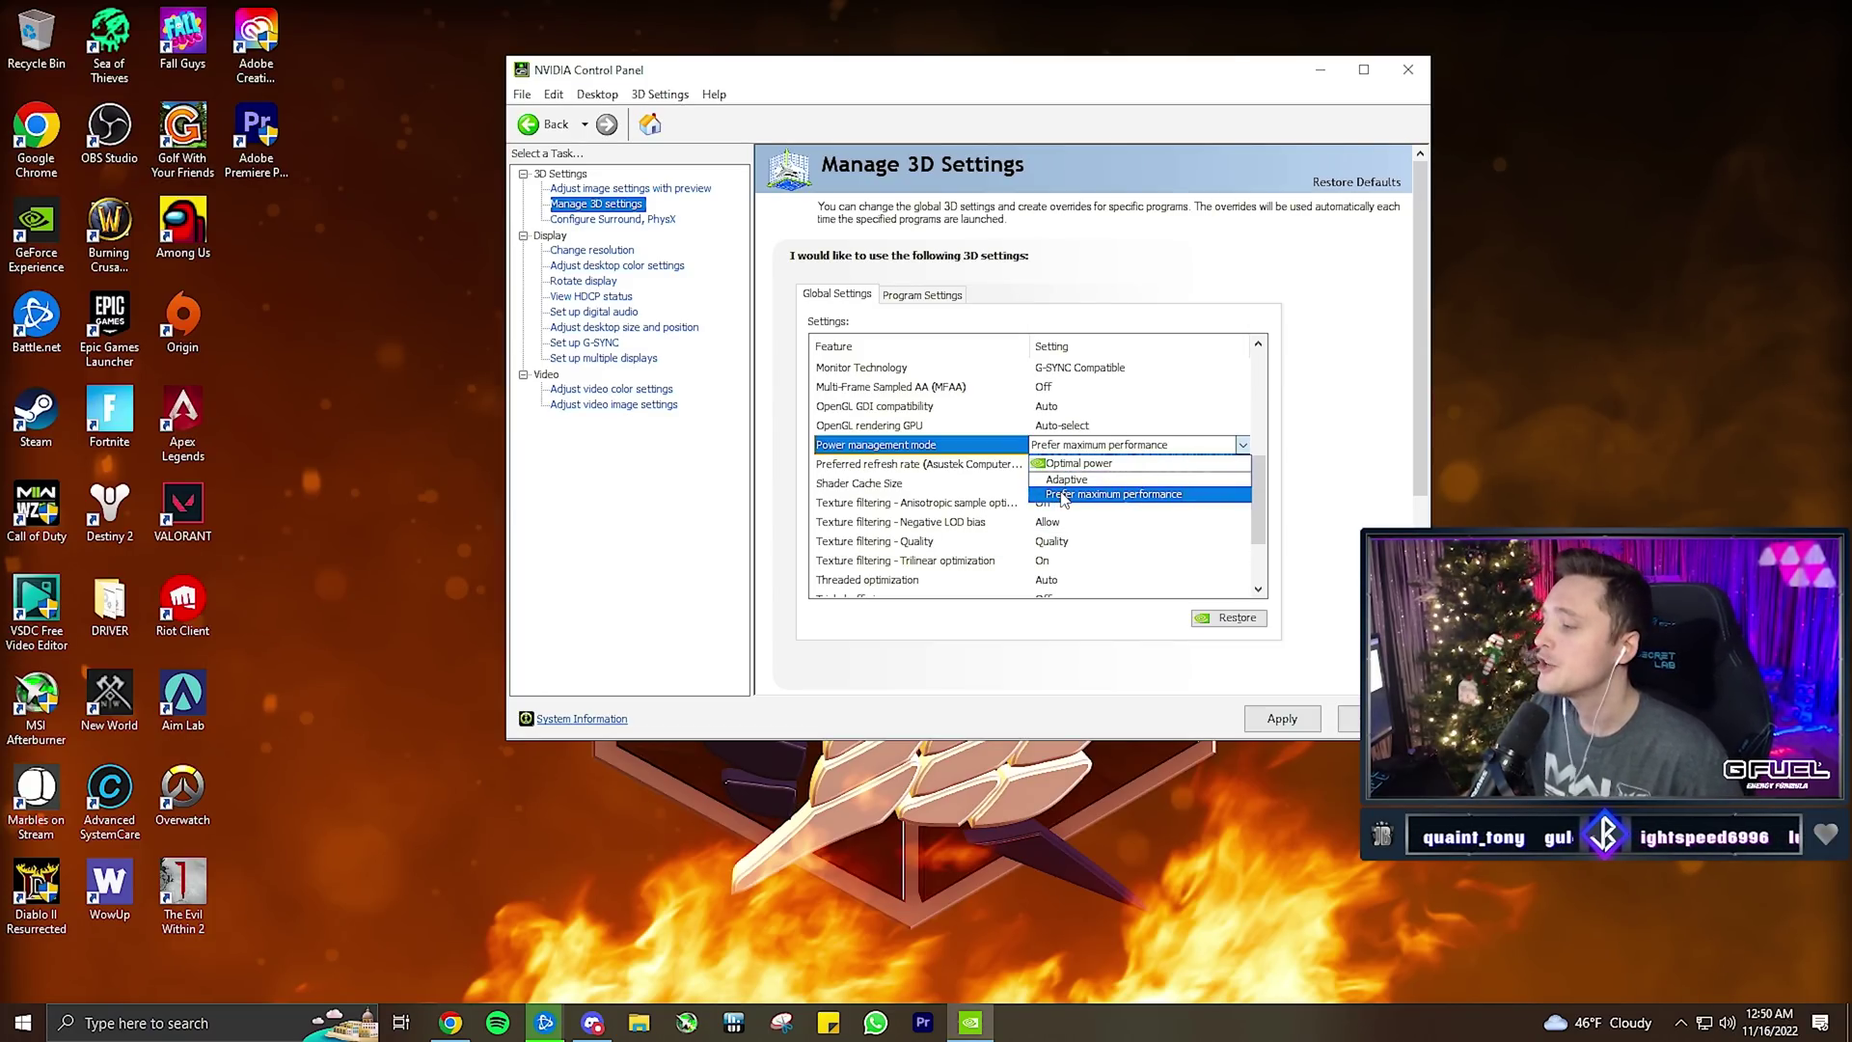
pyautogui.click(1061, 494)
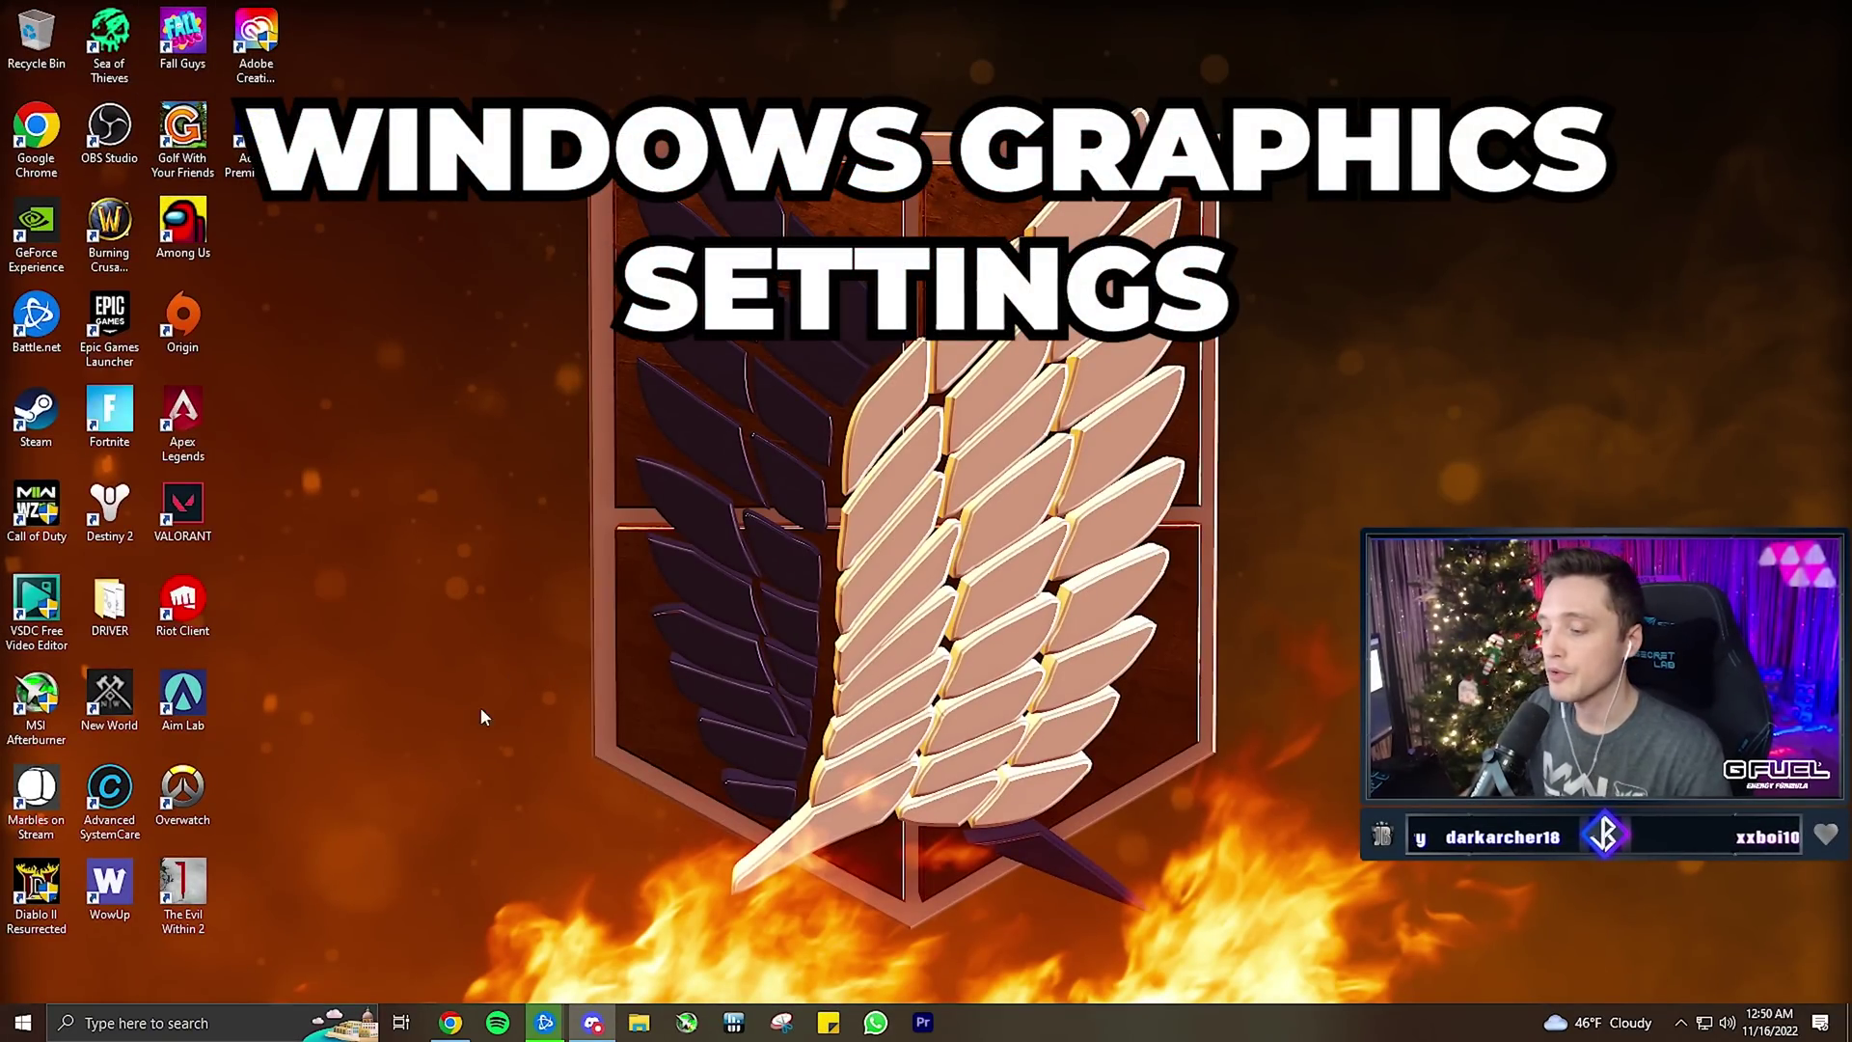
# Search Windows for graphics and open the Graphics settings page.
pyautogui.click(146, 1024)
pyautogui.write('graphics')
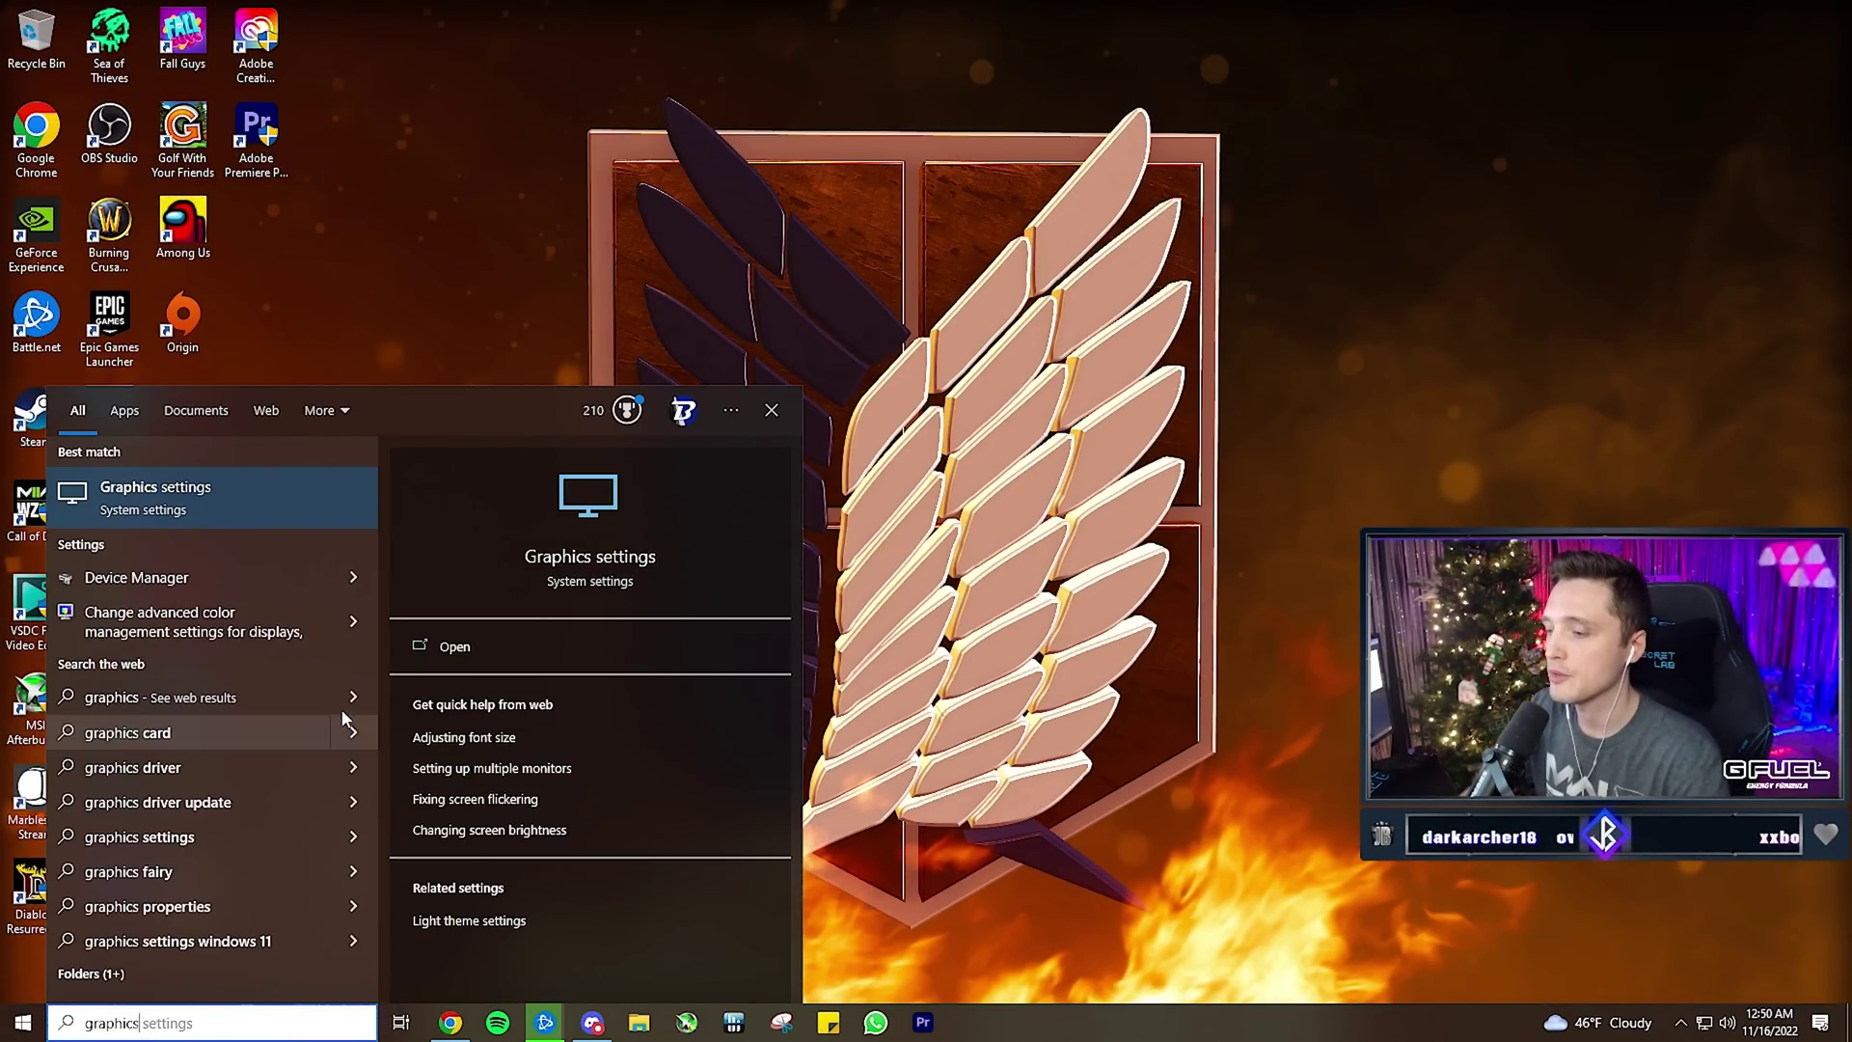
pyautogui.click(228, 496)
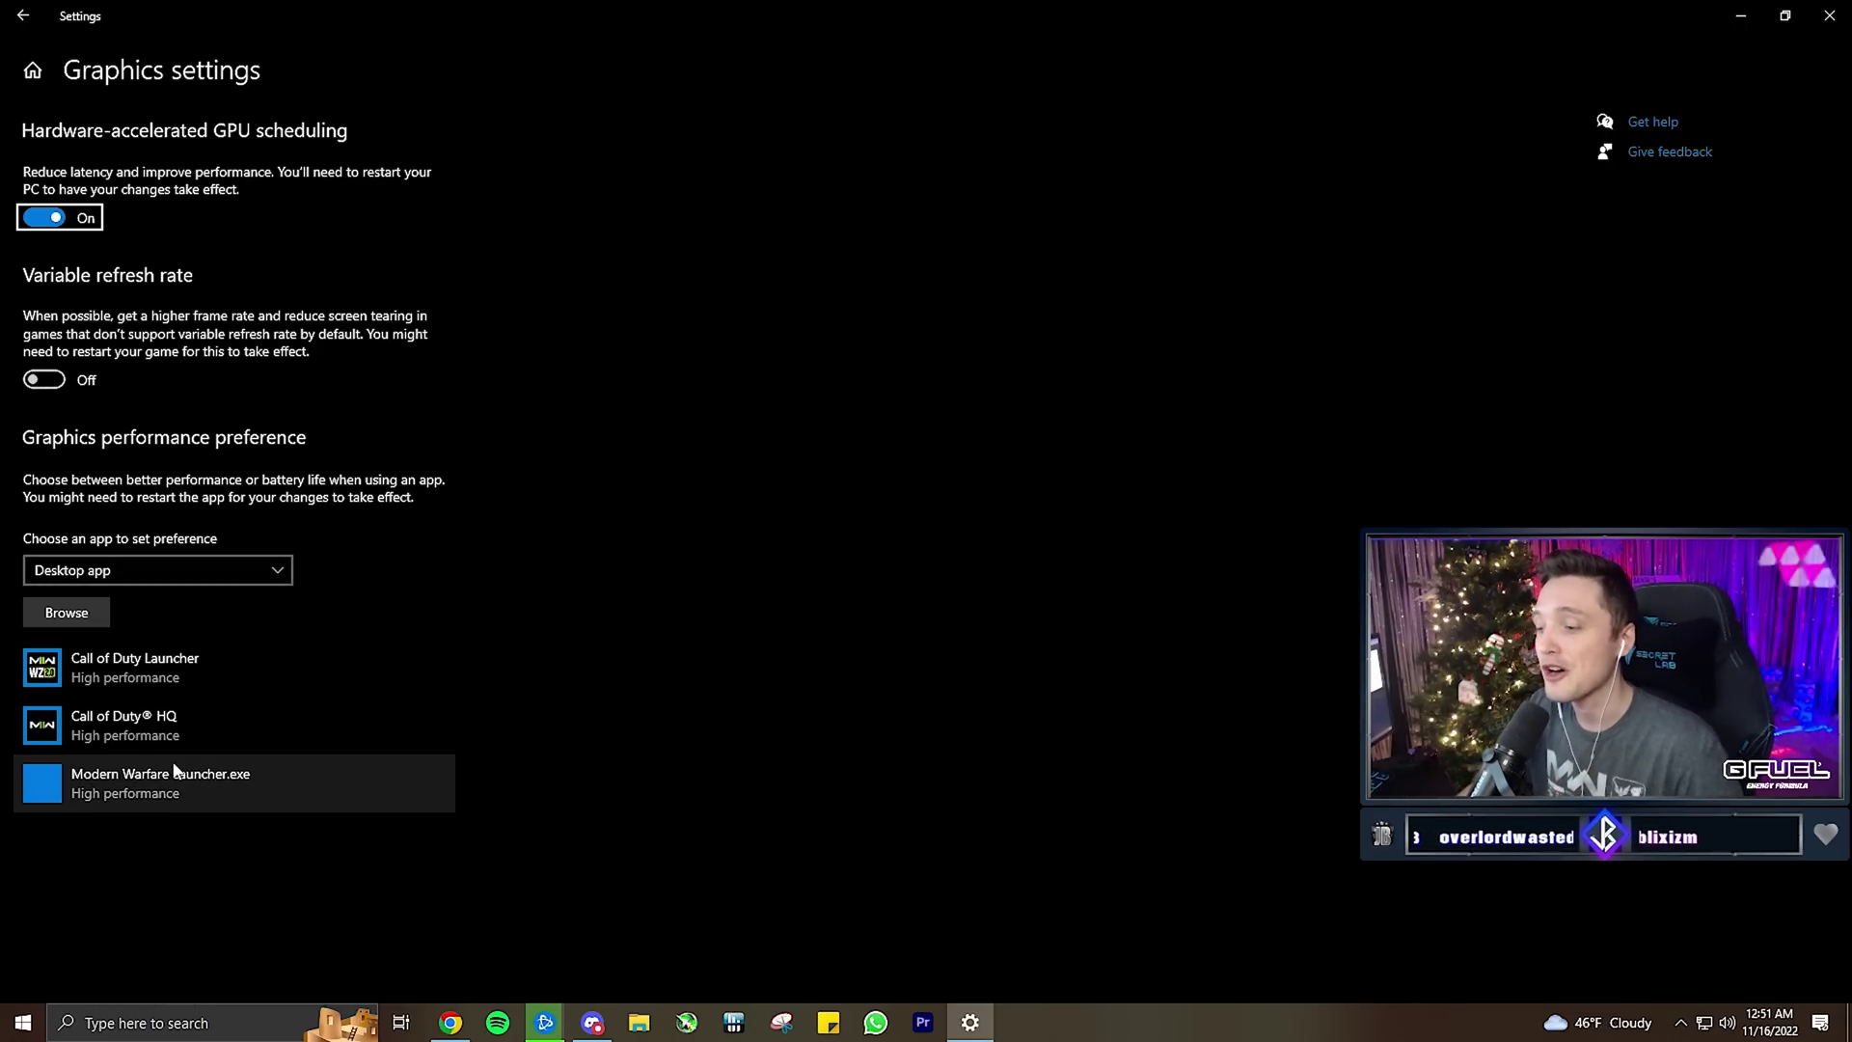
# Try to add the cod application from the Call of Duty _retail_ folder to the graphics performance preference list.
pyautogui.click(90, 617)
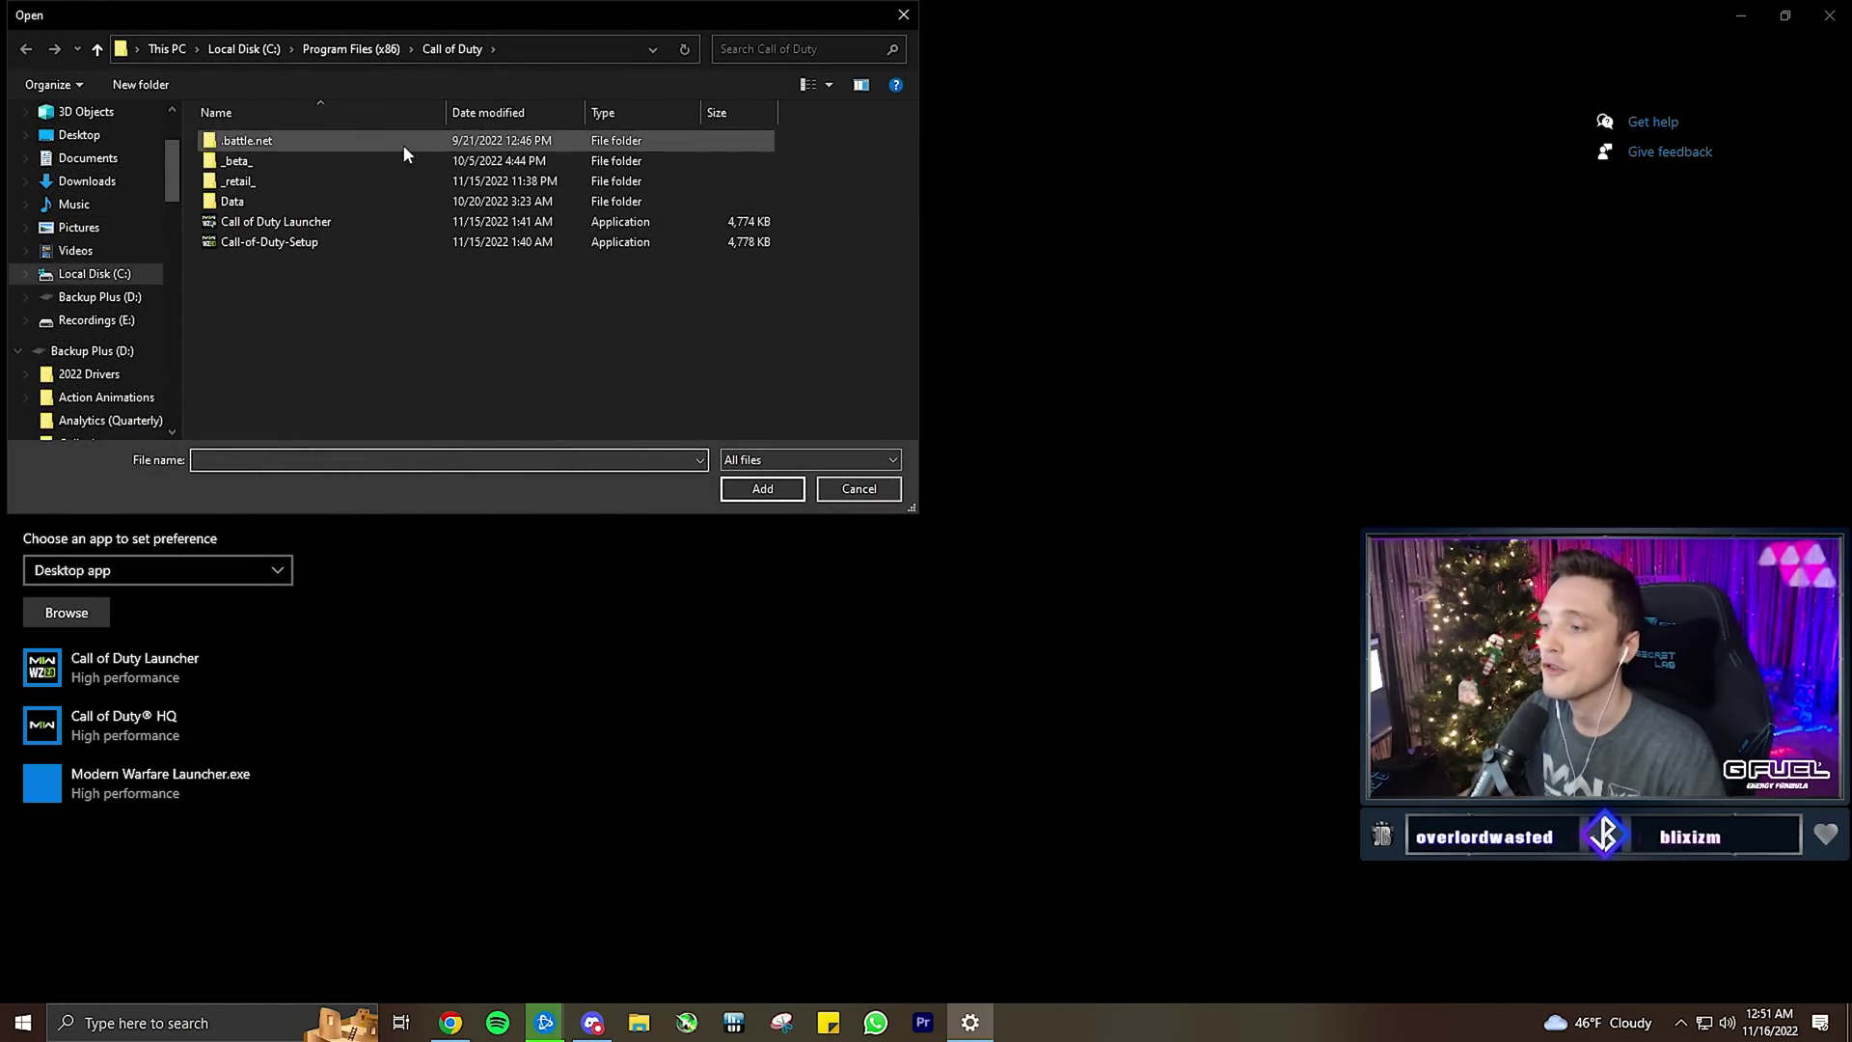
pyautogui.doubleClick(269, 179)
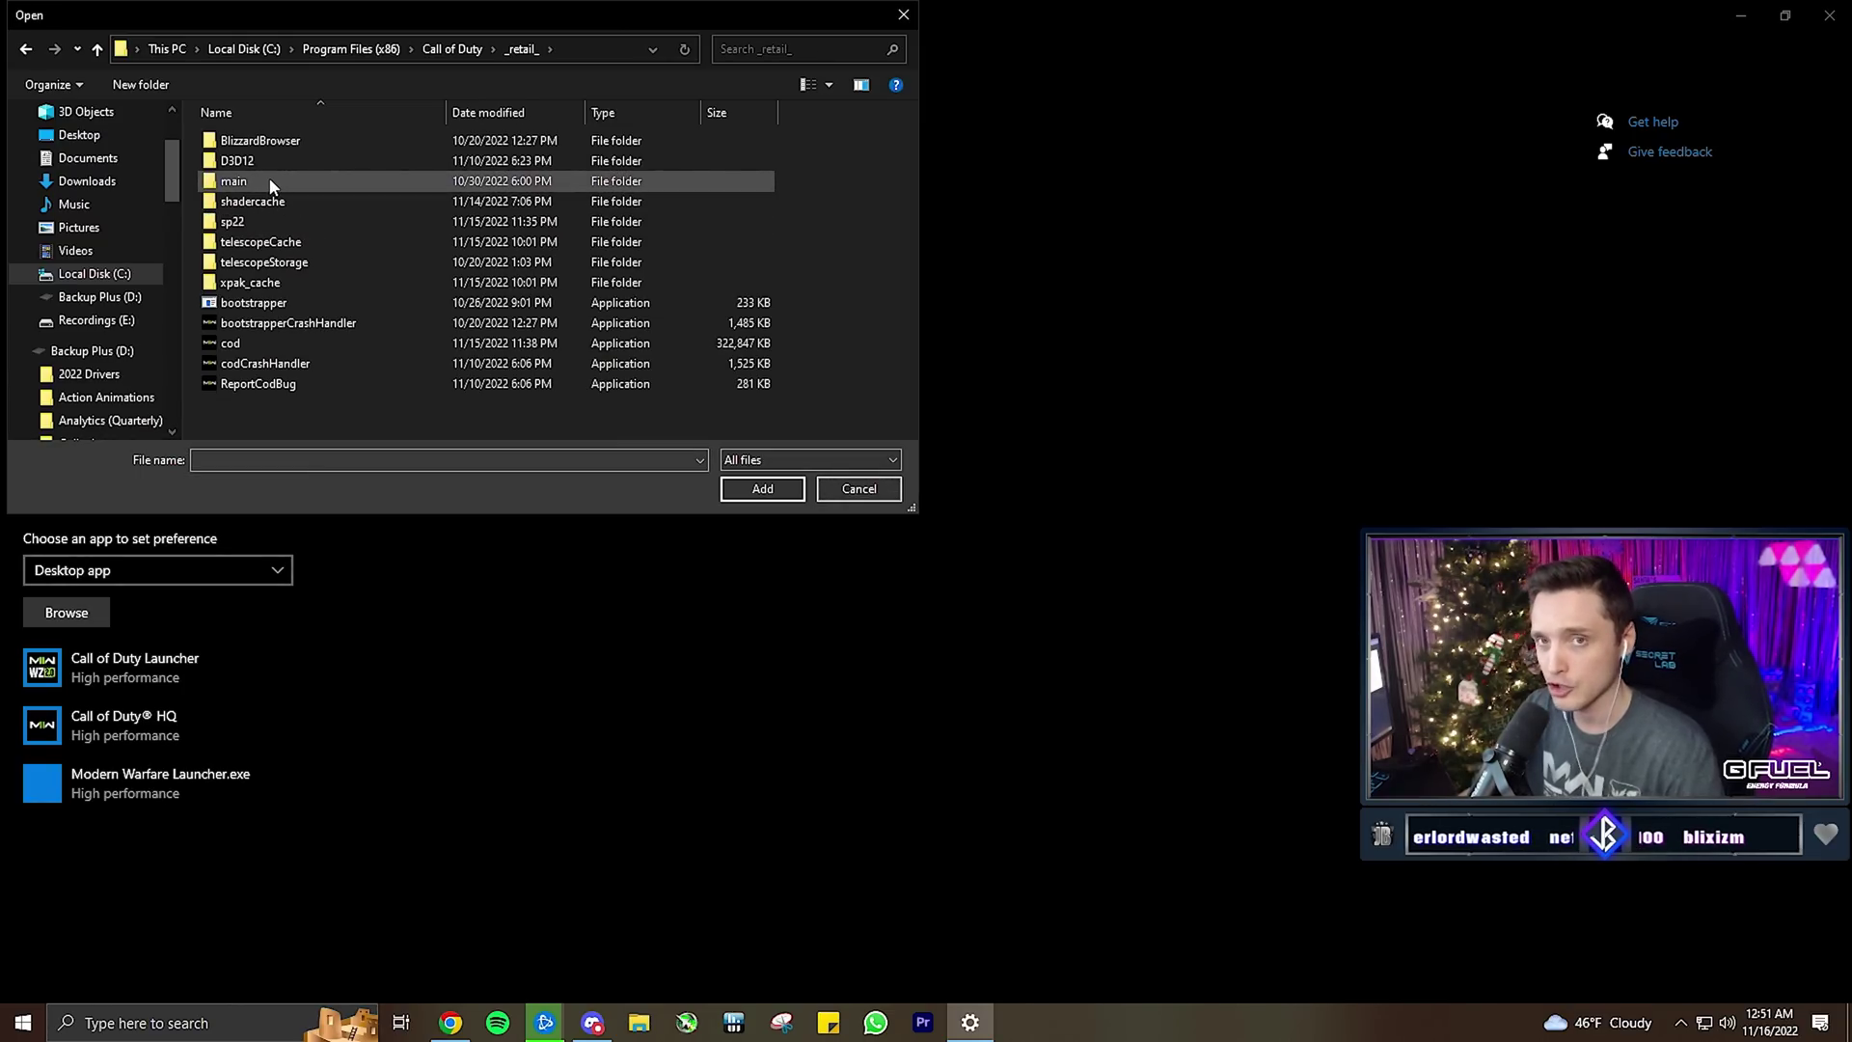
pyautogui.click(241, 343)
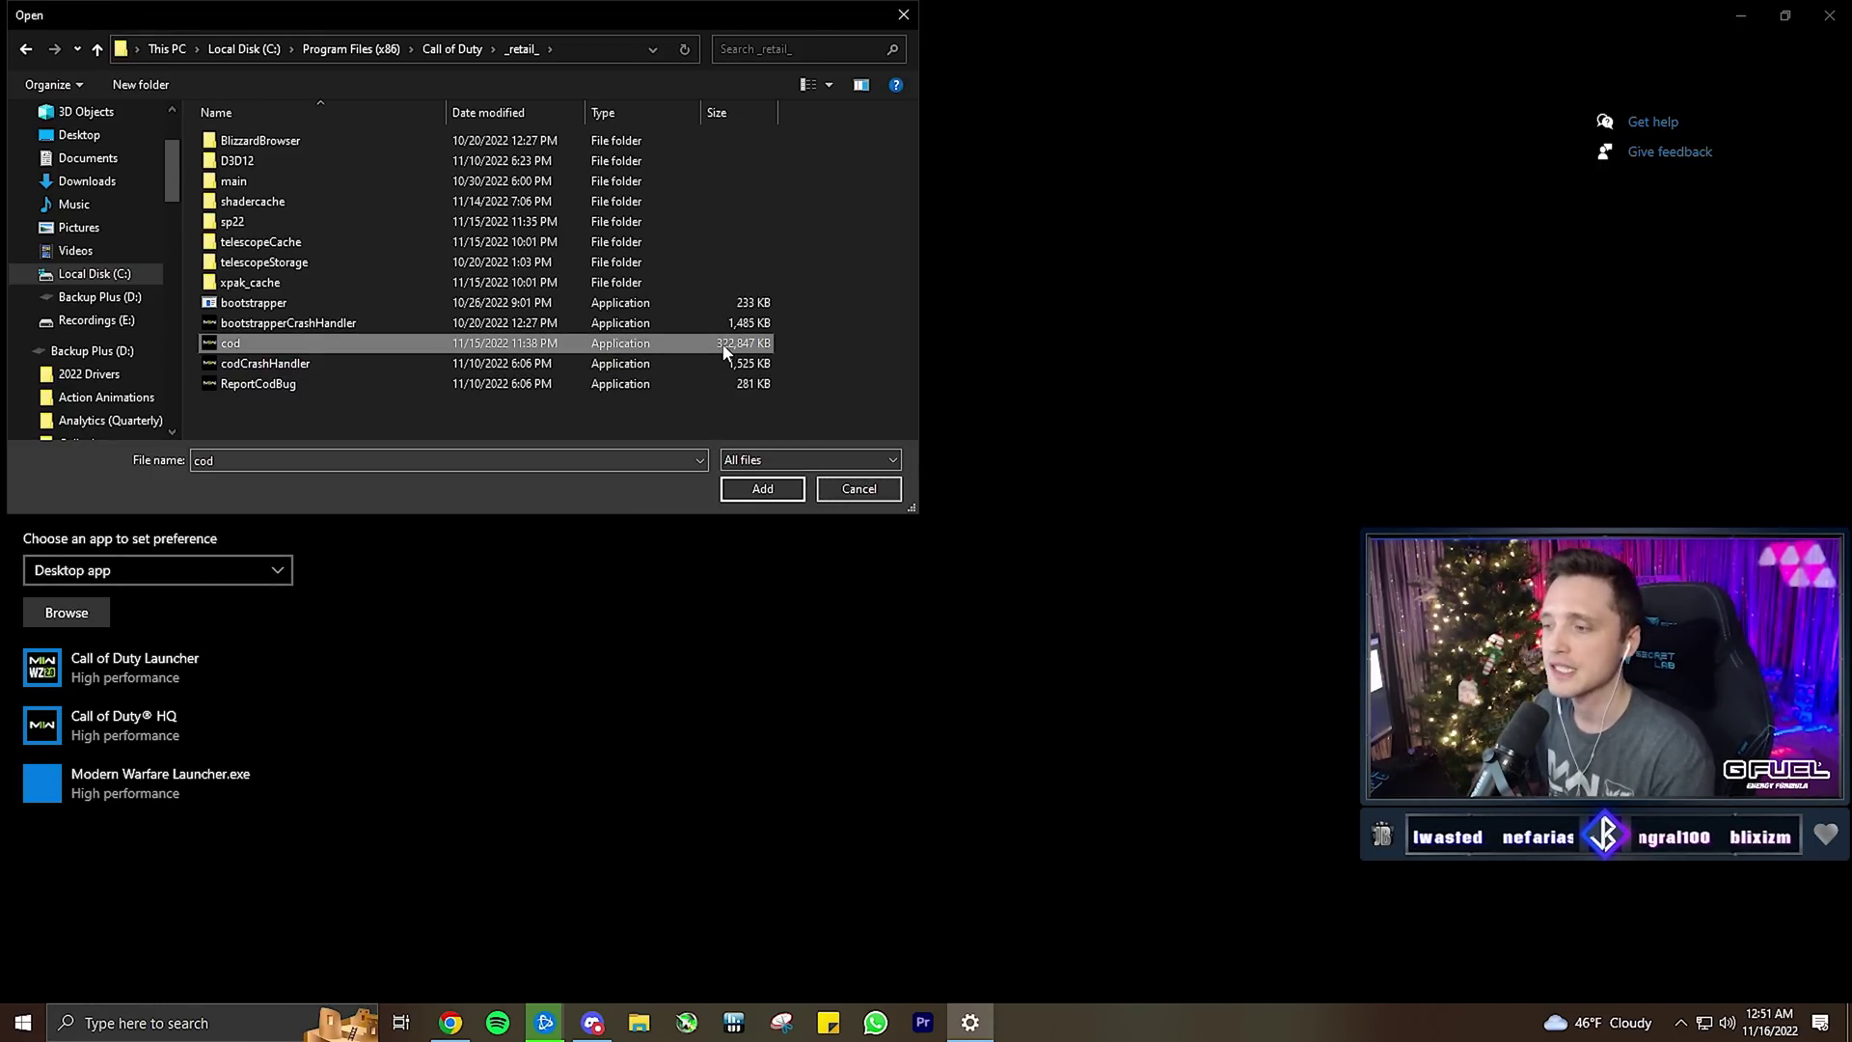
pyautogui.click(763, 489)
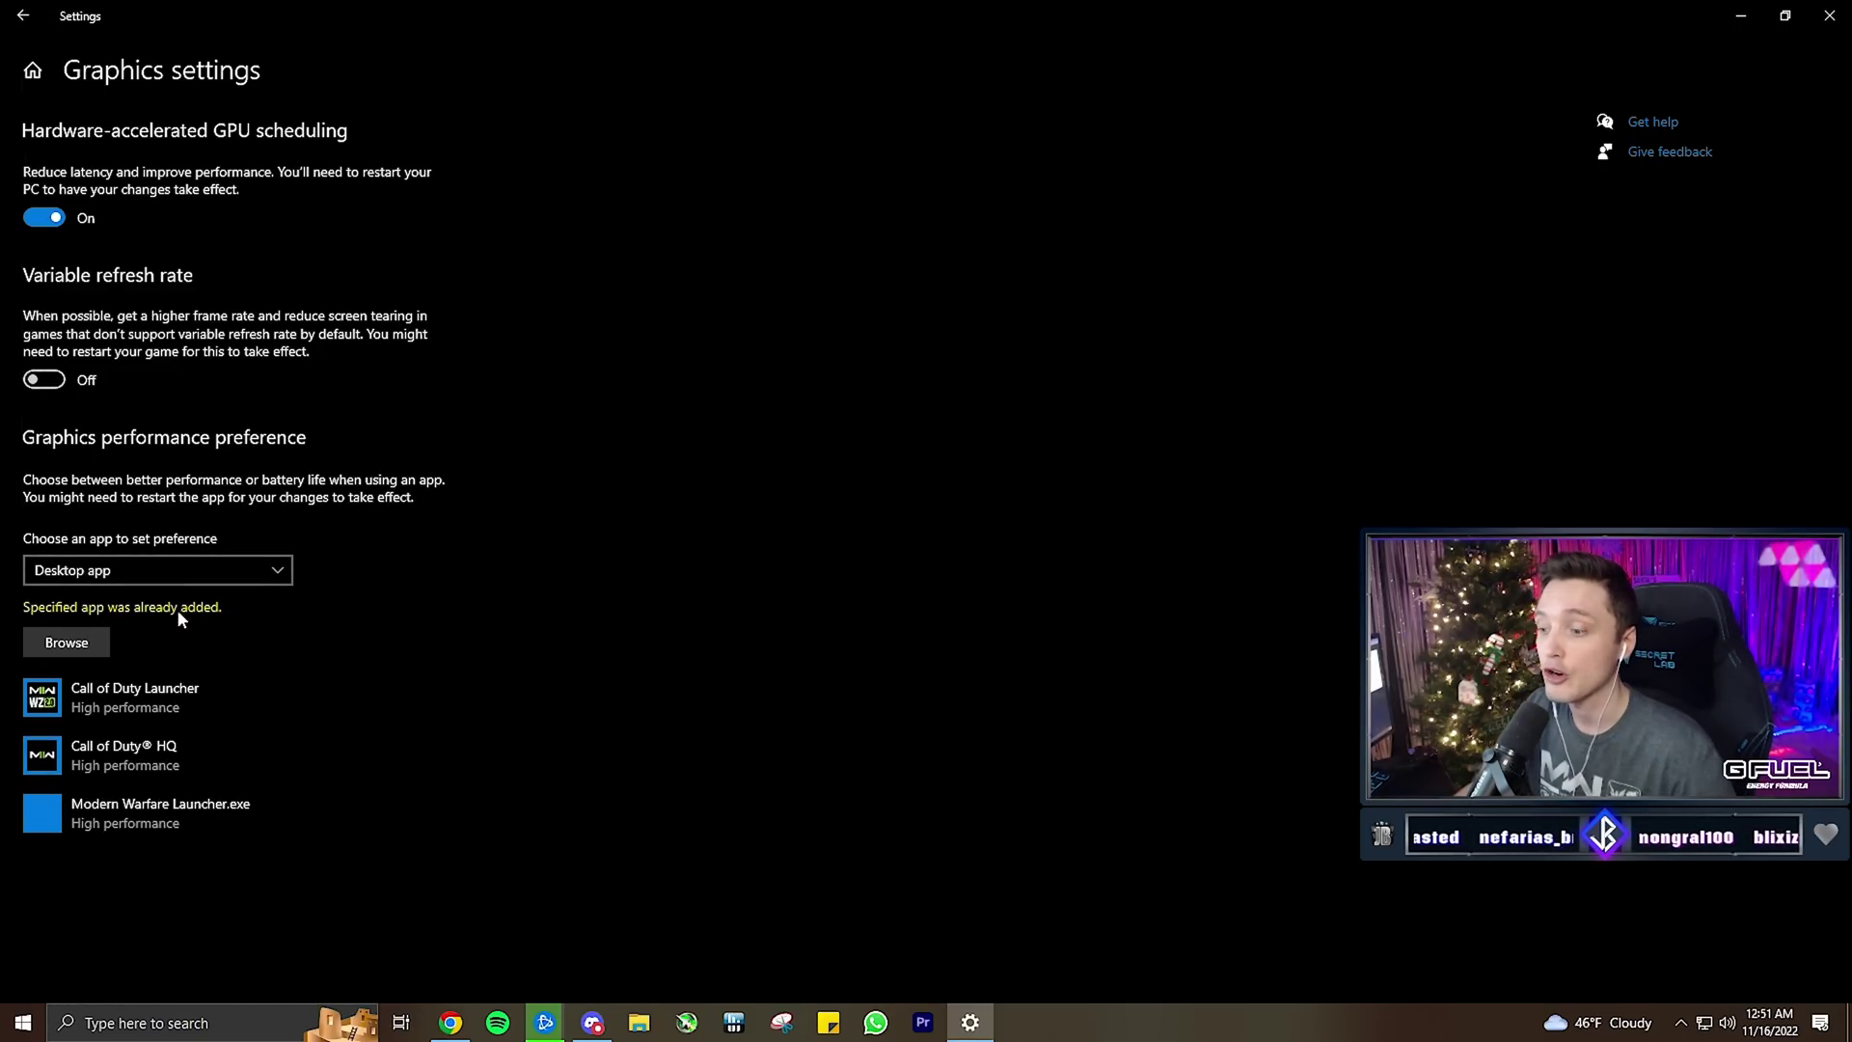
# Set the graphics preference of Call of Duty HQ to High performance and save it.
pyautogui.click(135, 755)
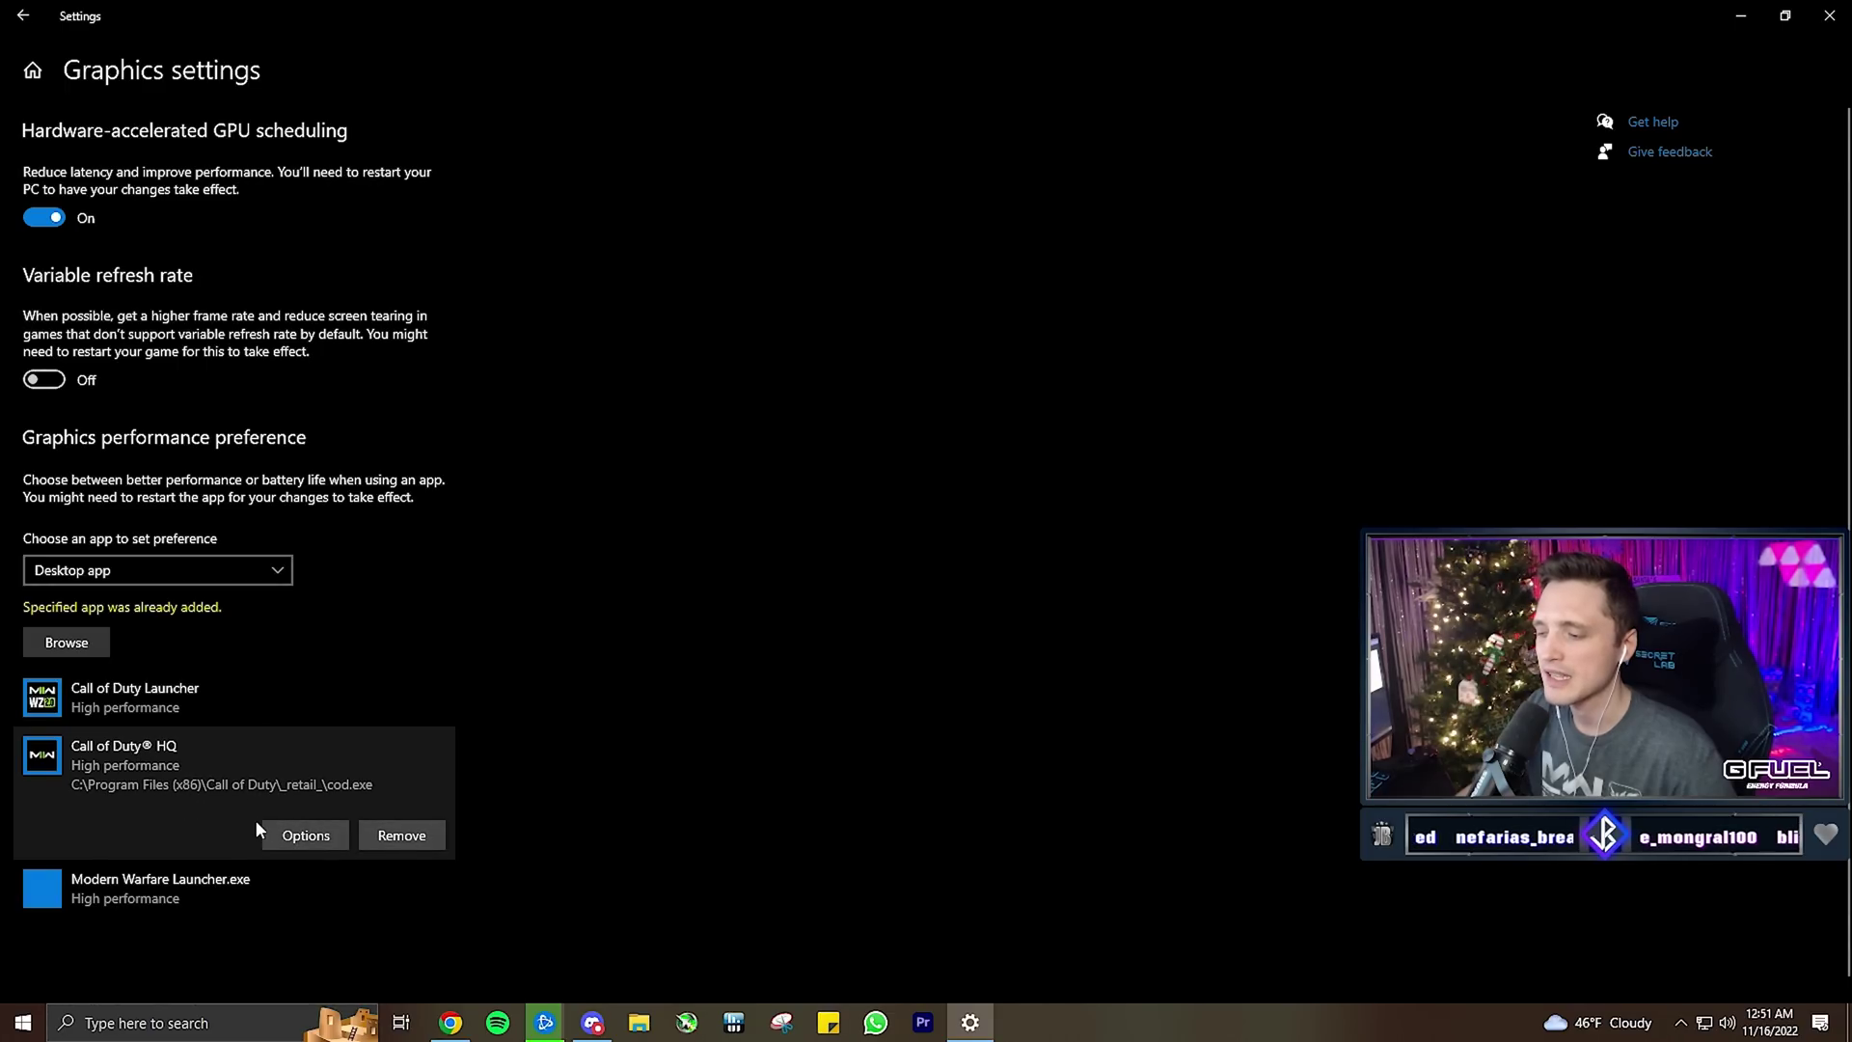
pyautogui.click(274, 830)
pyautogui.click(780, 464)
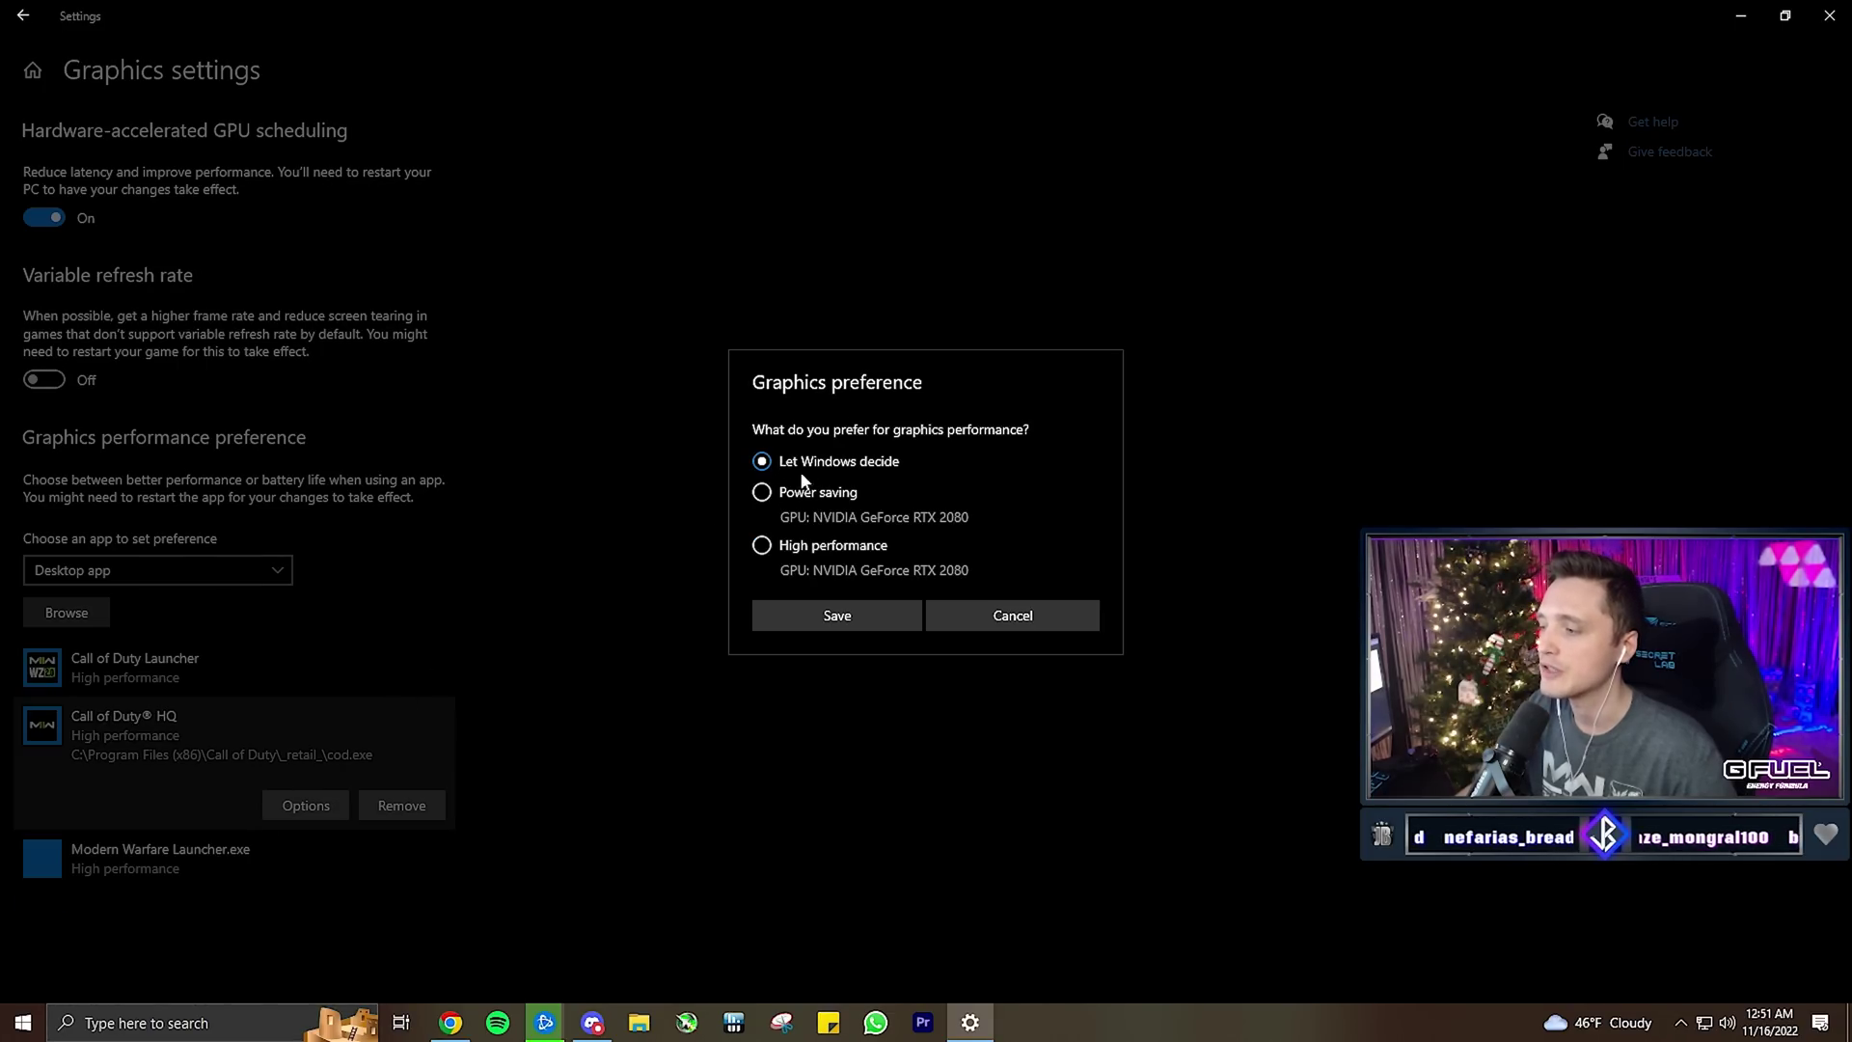
pyautogui.click(762, 546)
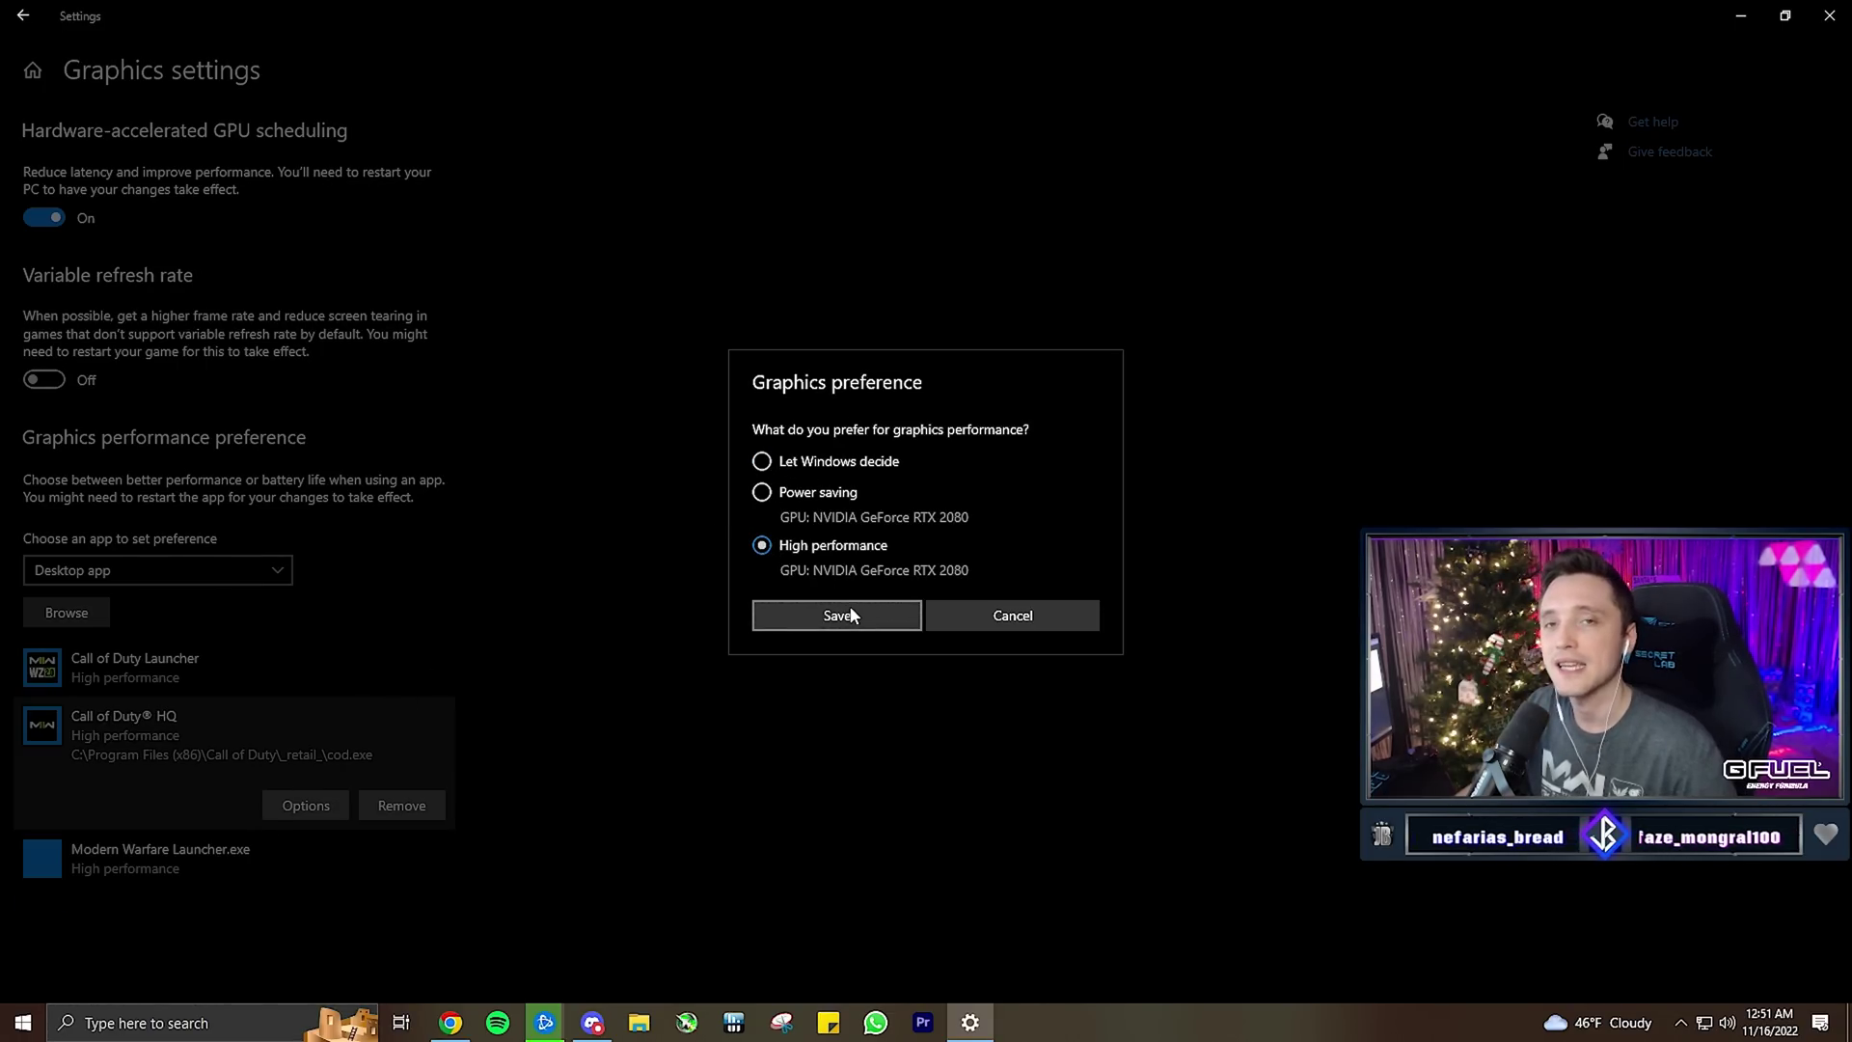
pyautogui.click(849, 613)
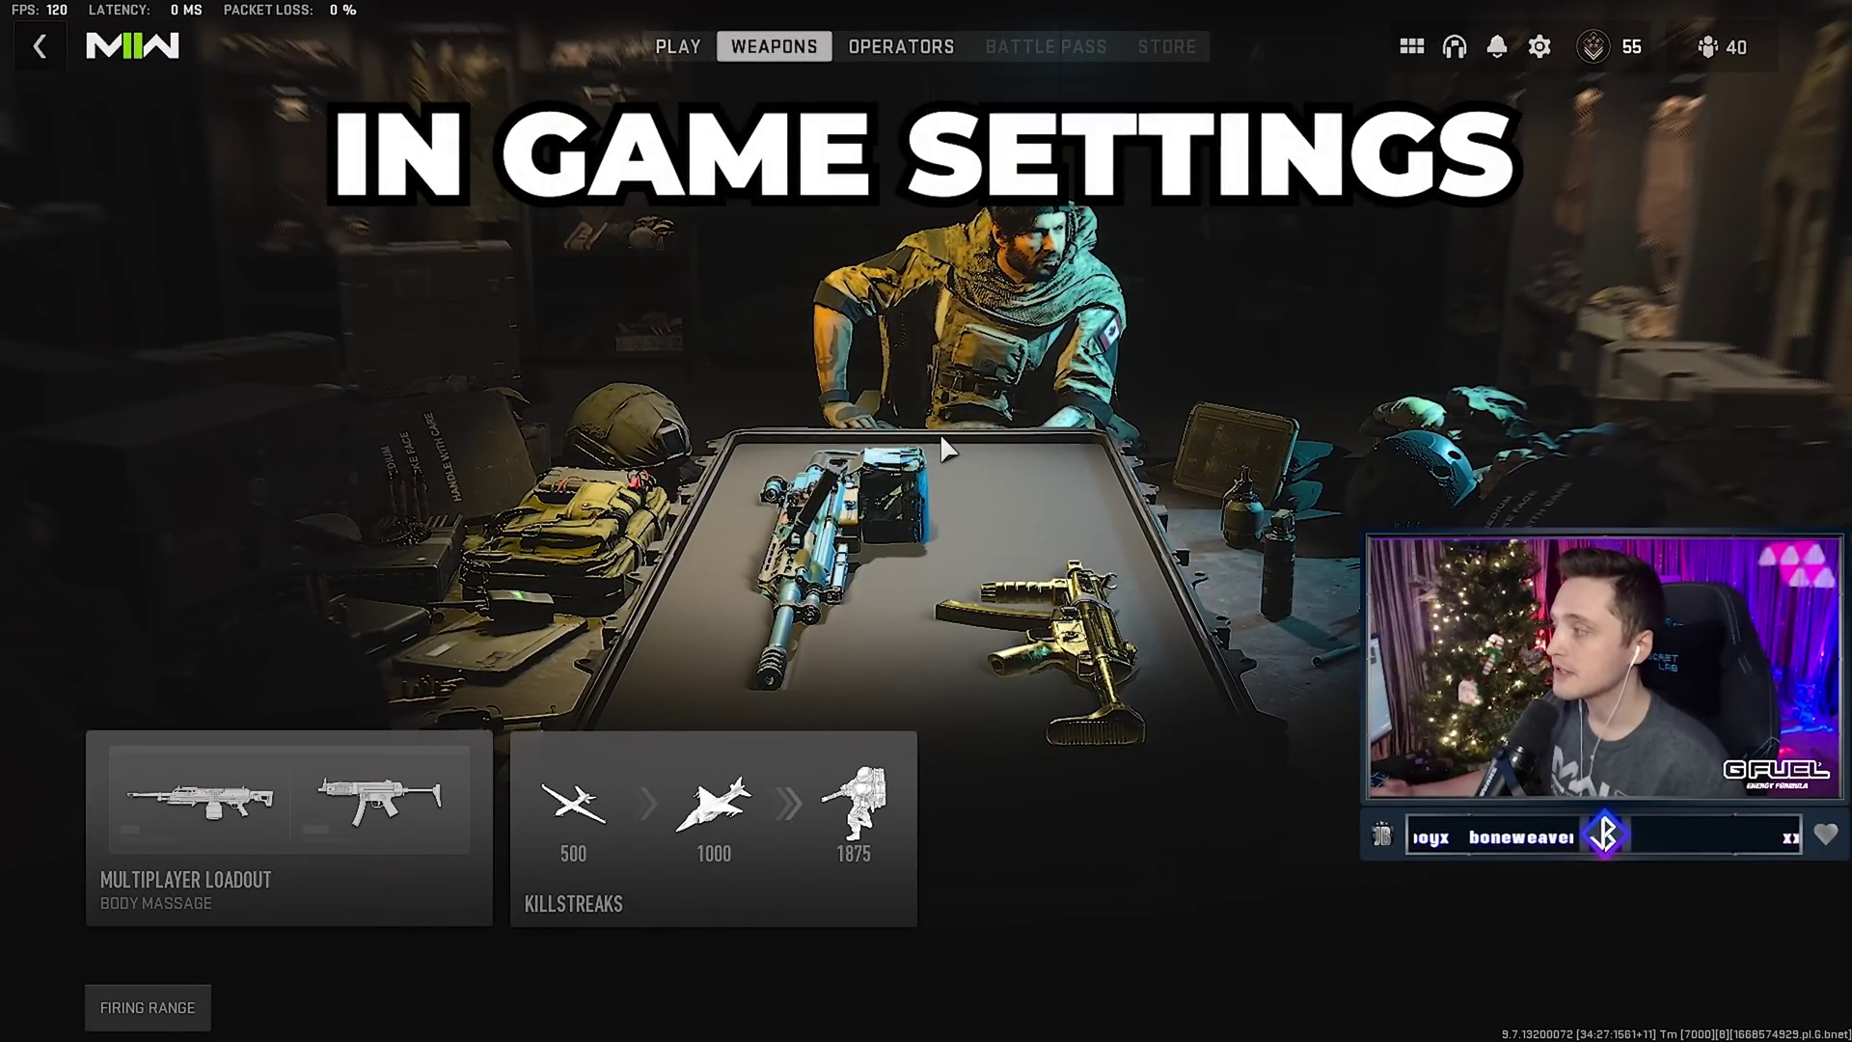
# Switch to Modern Warfare II, open its Interface settings and expand the individual Telemetry options.
pyautogui.click(1538, 48)
pyautogui.click(1311, 661)
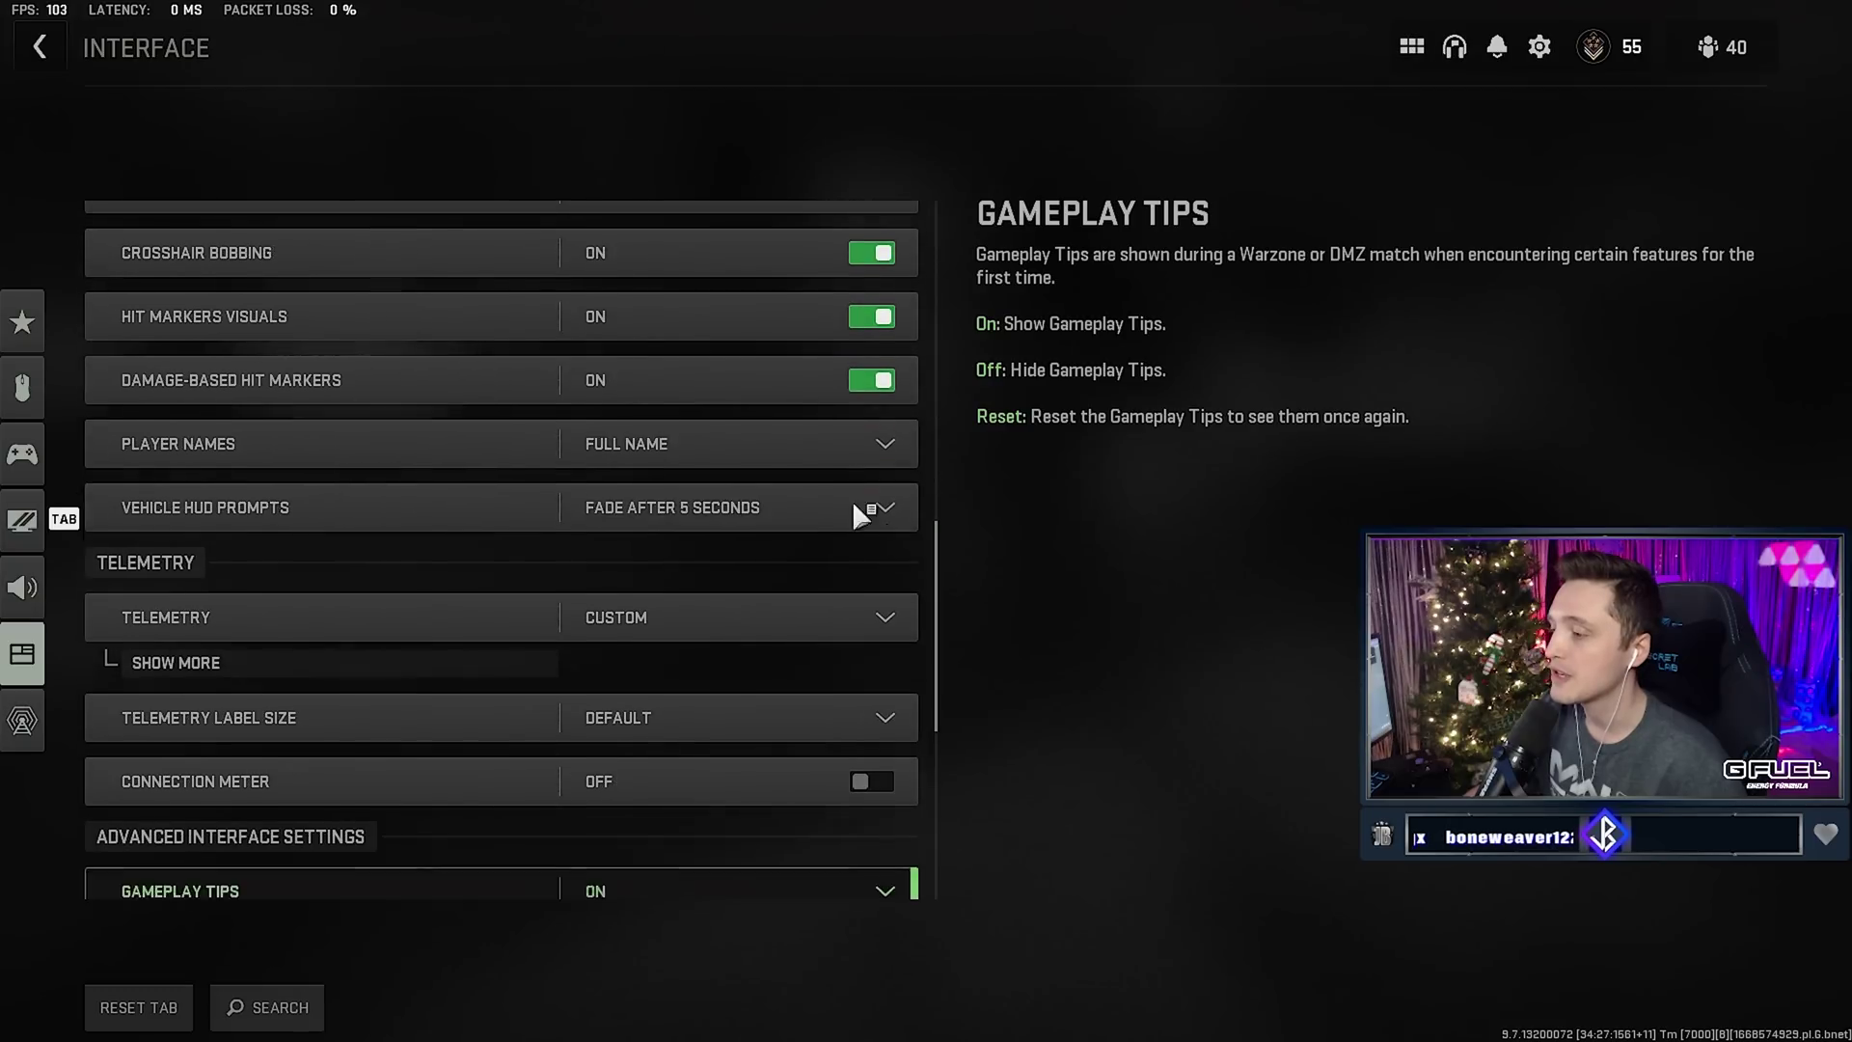
pyautogui.scroll(1, 940, 543)
pyautogui.scroll(-5, 941, 543)
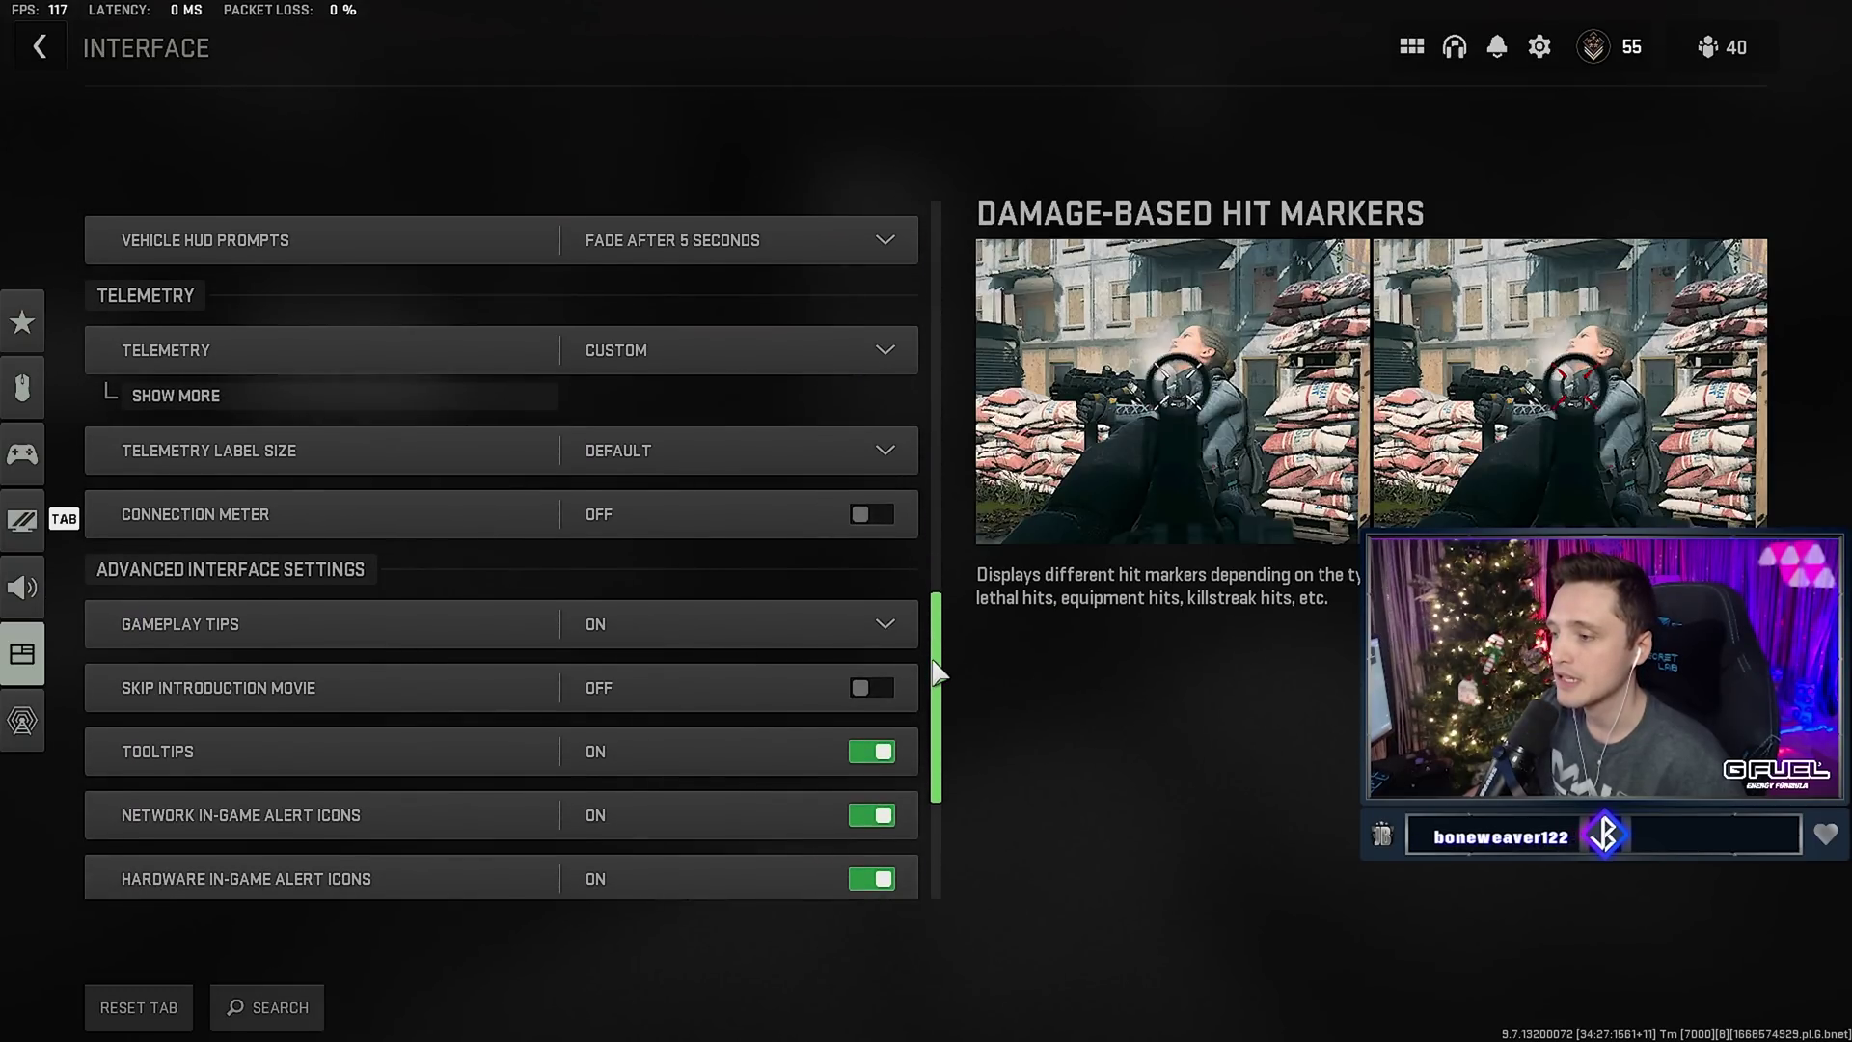
pyautogui.click(202, 405)
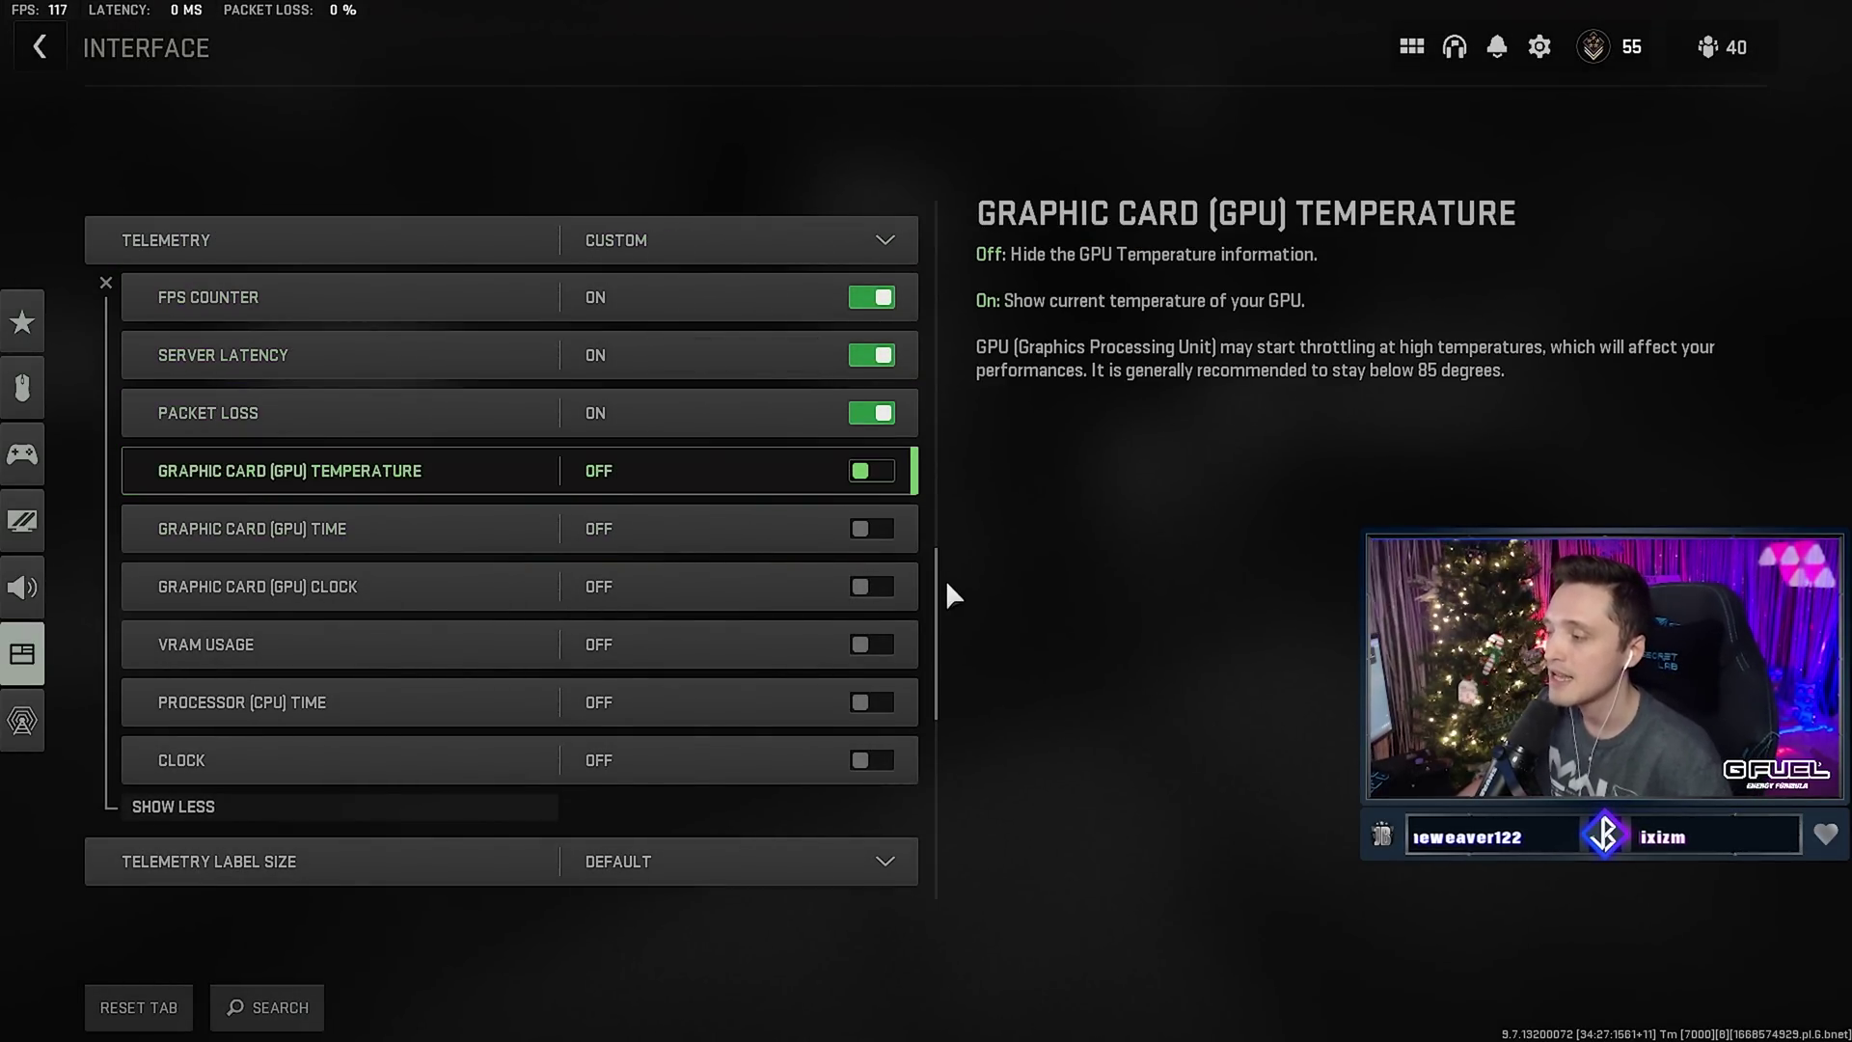
pyautogui.moveTo(945, 579); pyautogui.dragTo(900, 774)
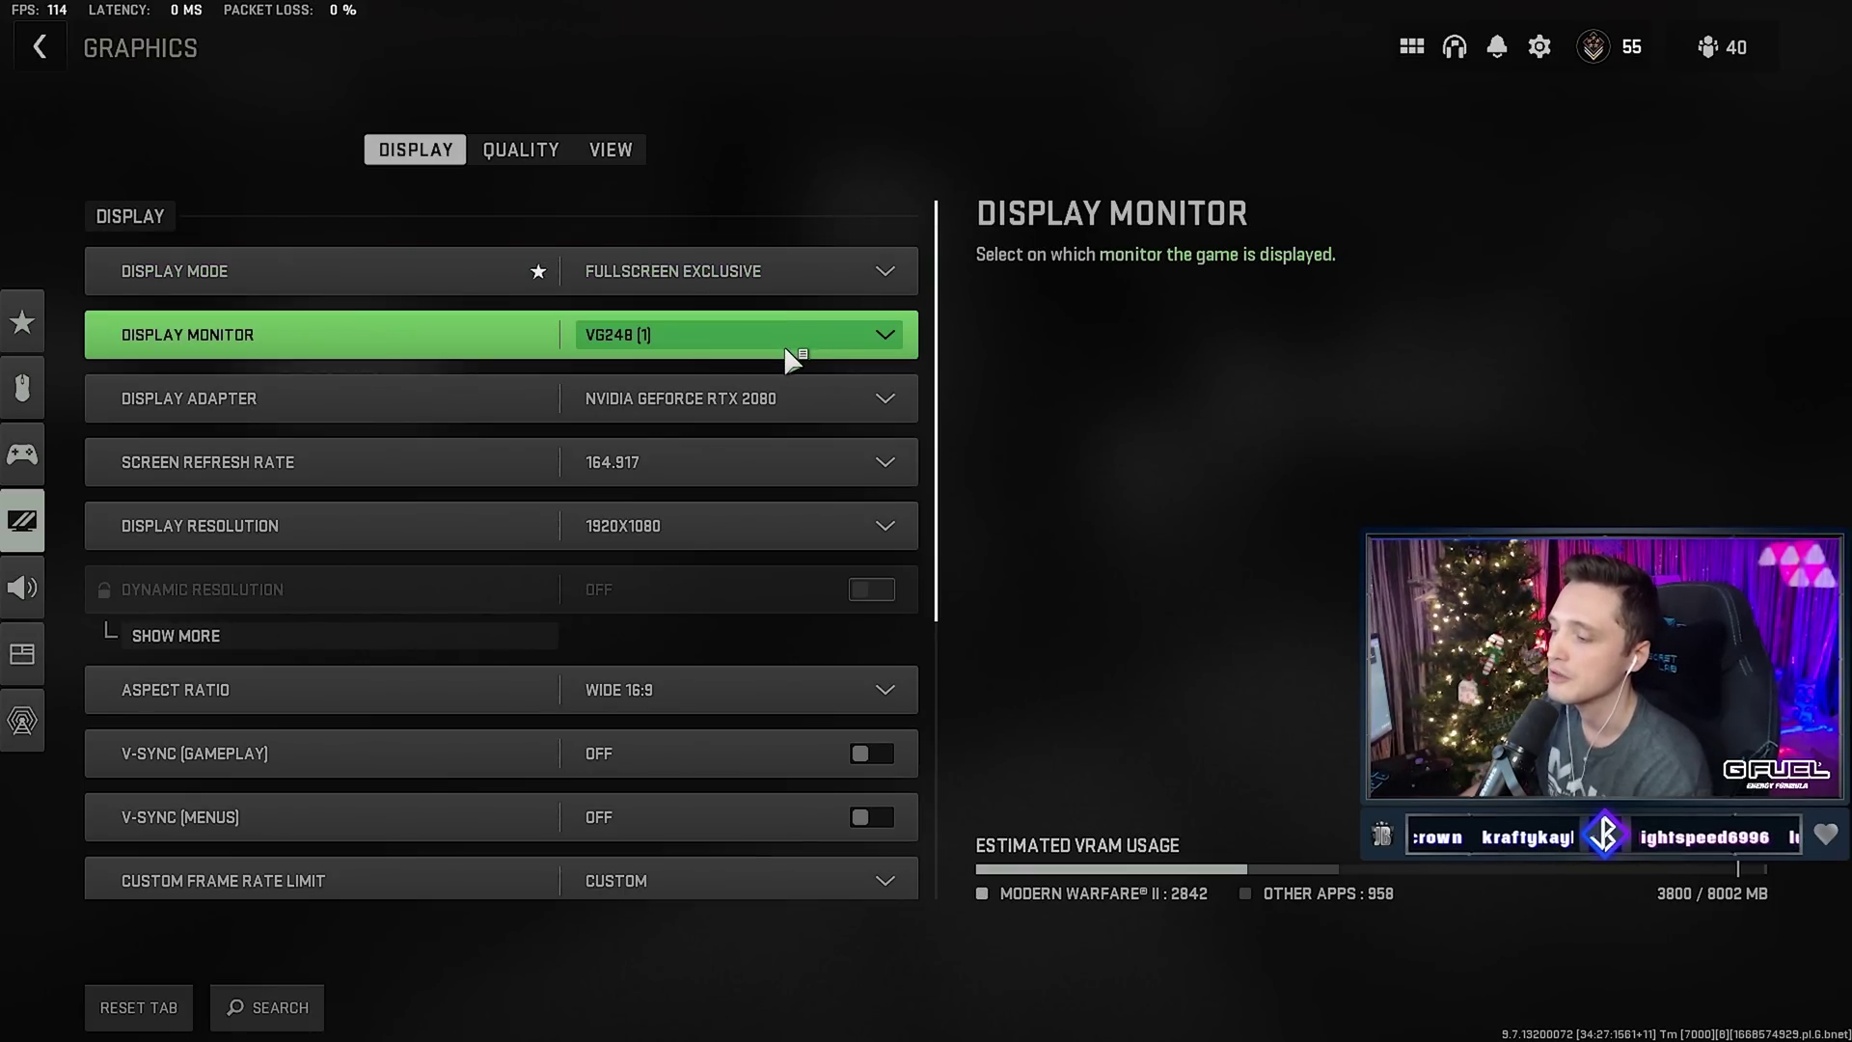
# Check the screen refresh rate setting and expand the custom frame rate limits in the game's Graphics display settings.
pyautogui.click(637, 453)
pyautogui.click(646, 459)
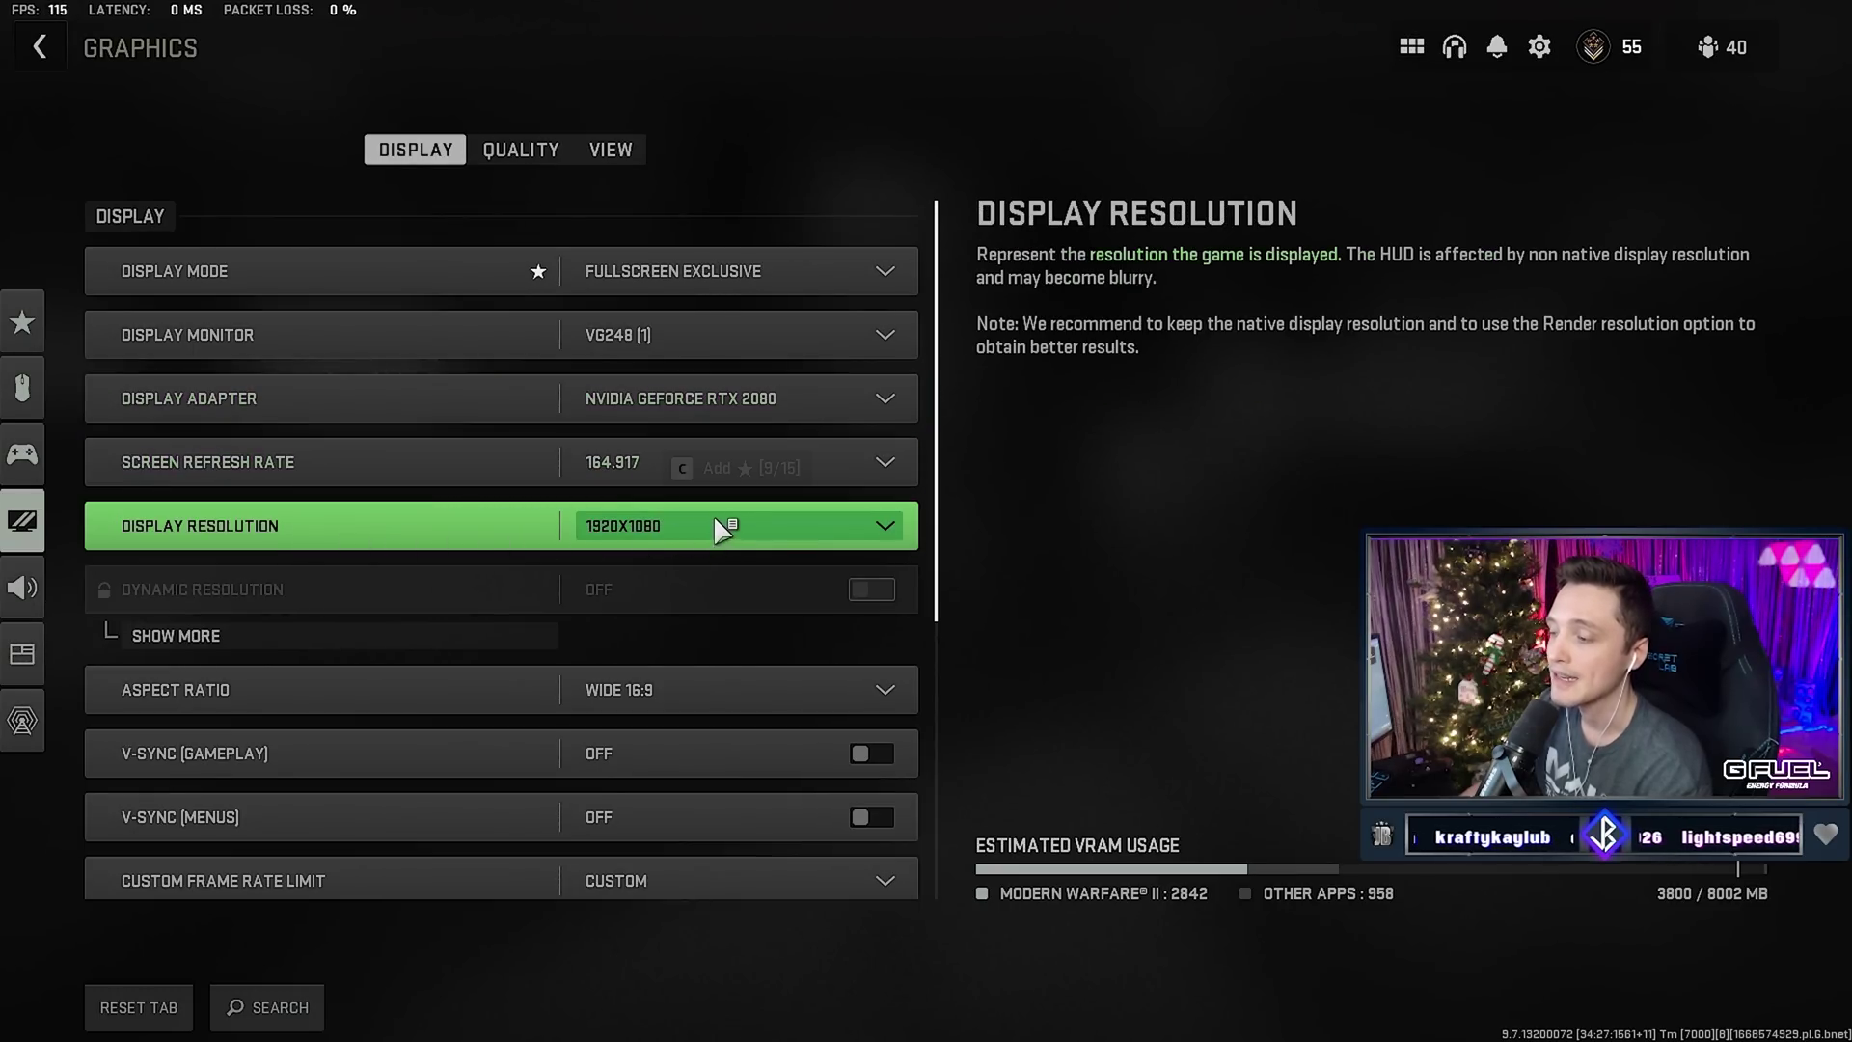
pyautogui.moveTo(940, 497); pyautogui.dragTo(941, 697)
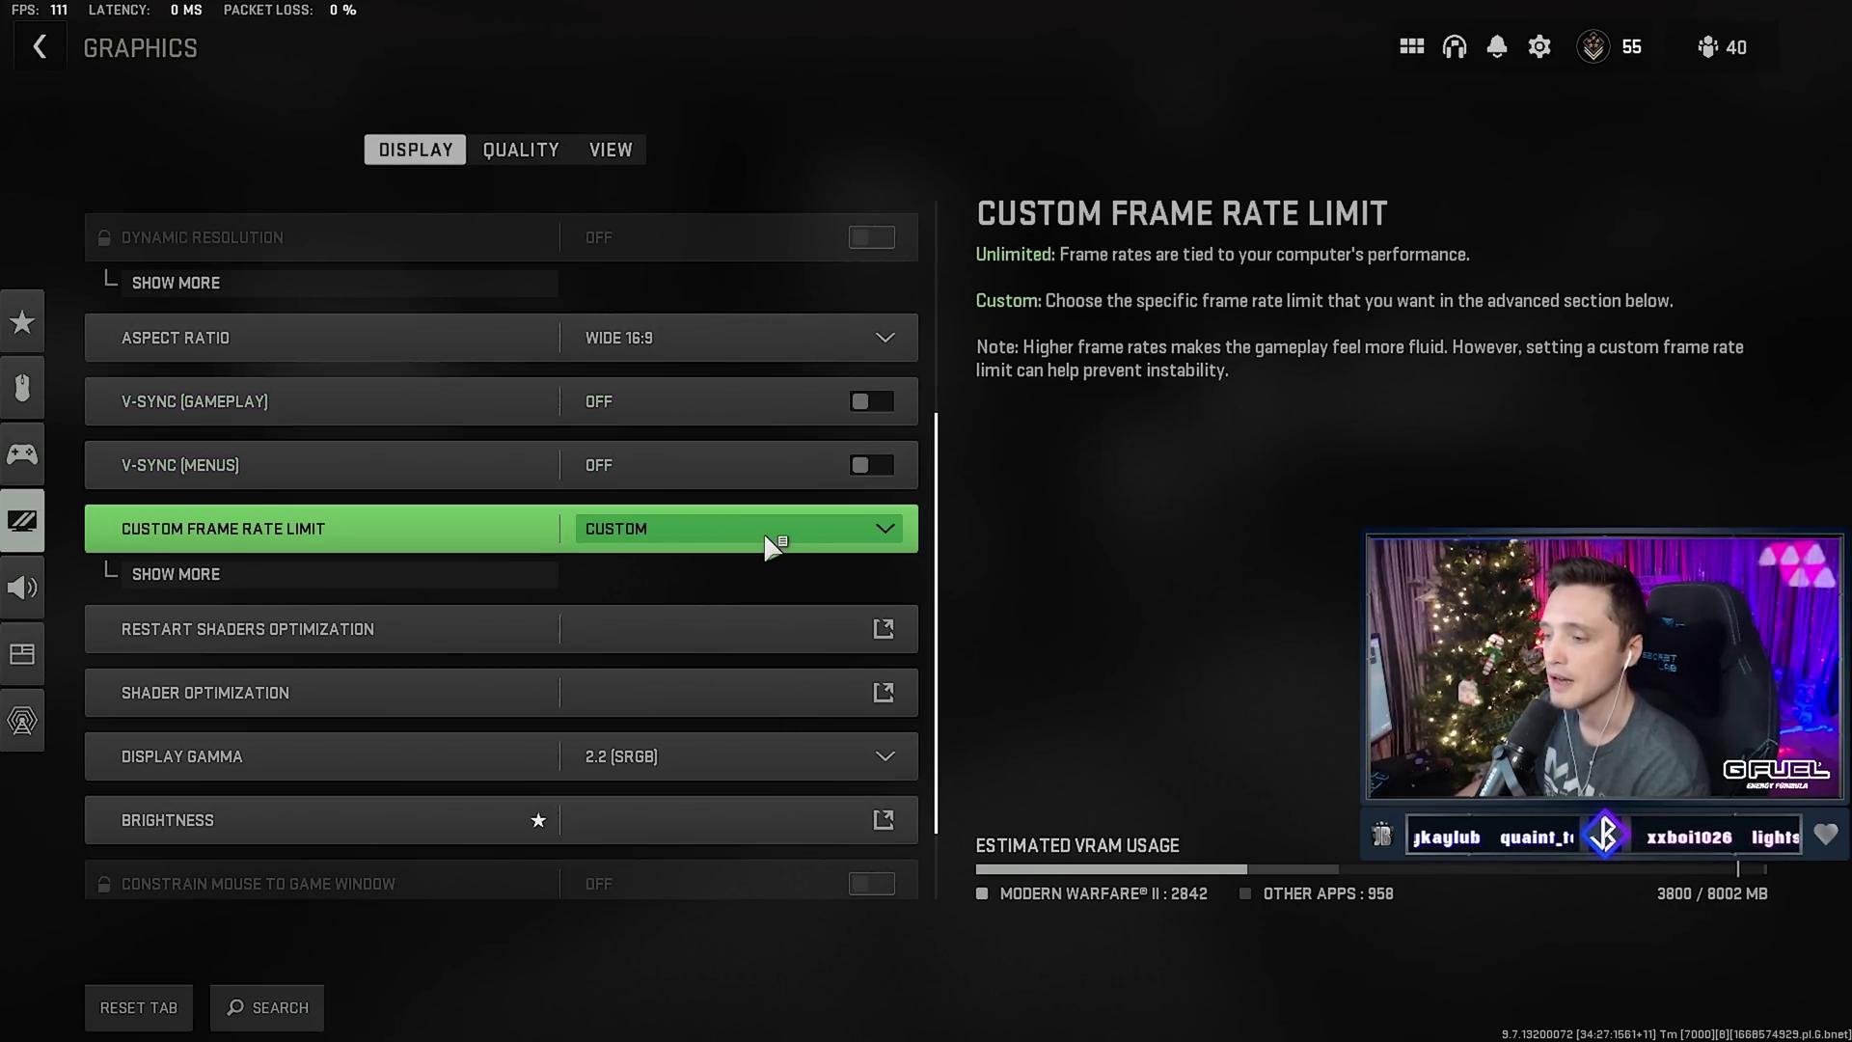
pyautogui.scroll(-1, 714, 540)
pyautogui.scroll(-1, 690, 545)
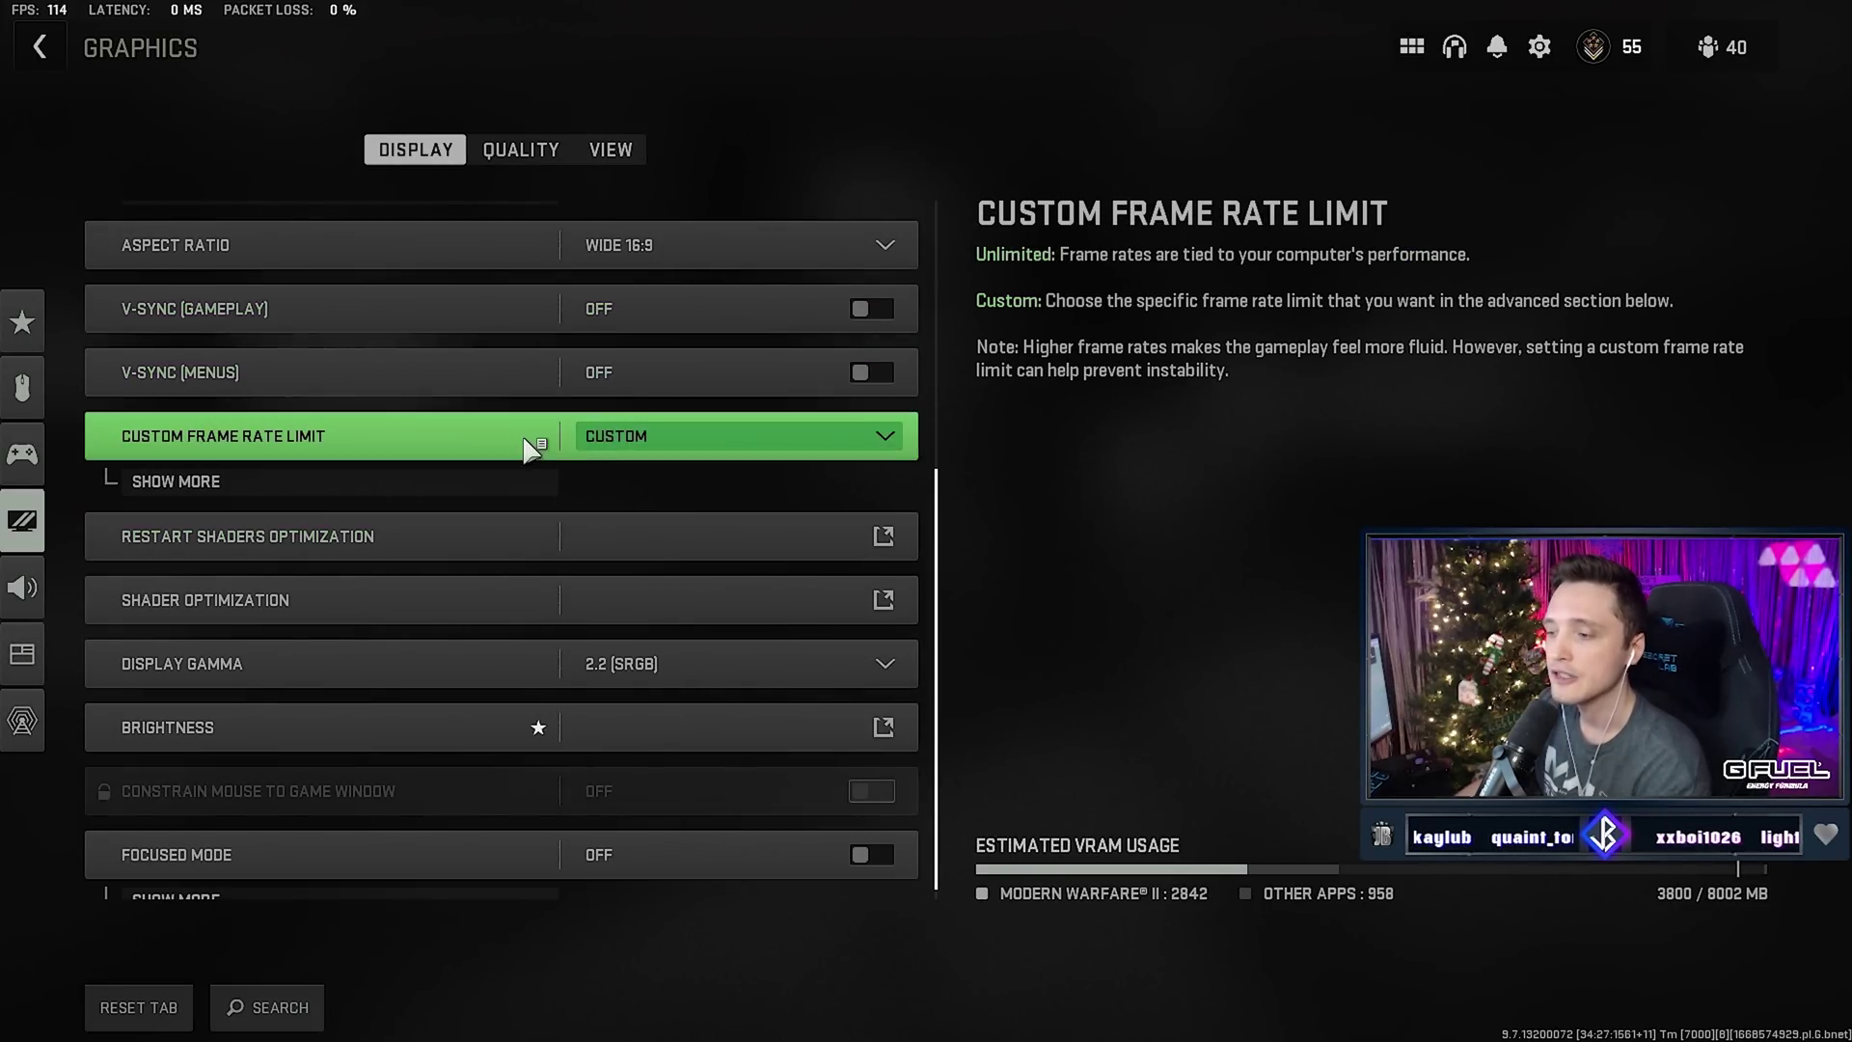
pyautogui.click(350, 486)
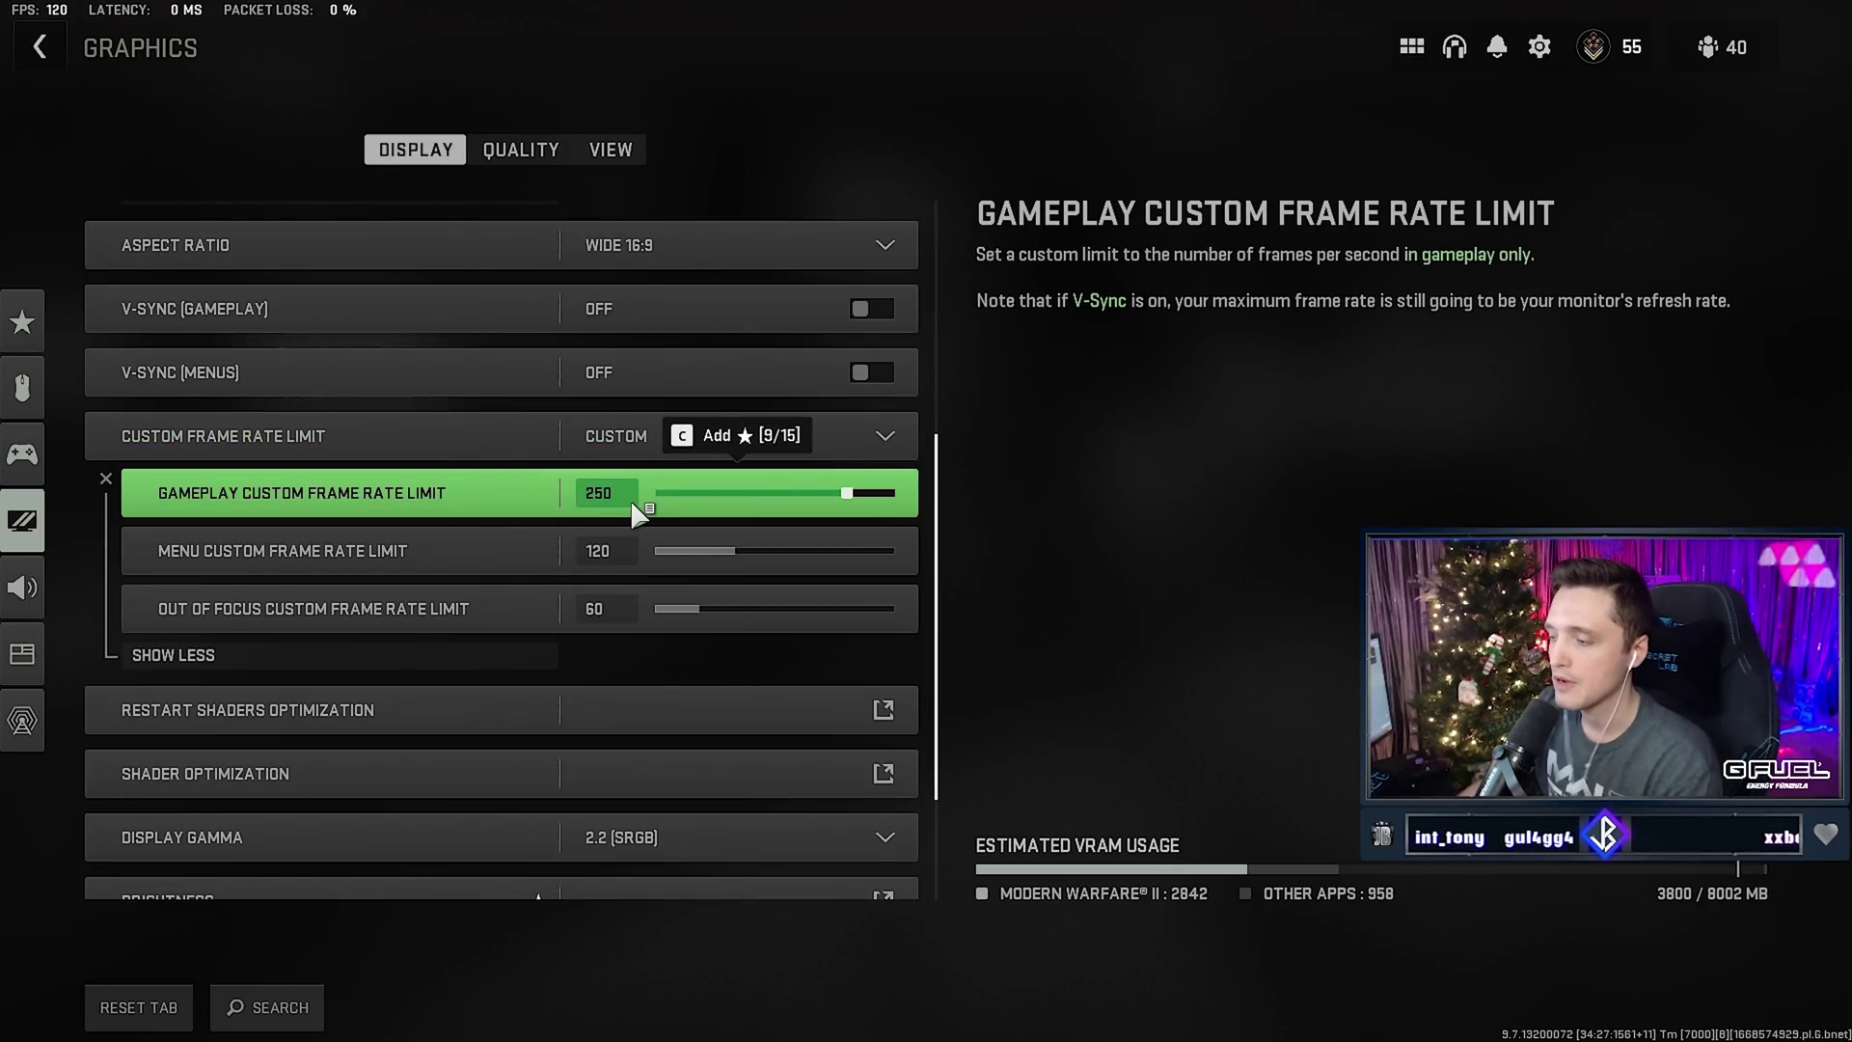
pyautogui.scroll(-3, 650, 587)
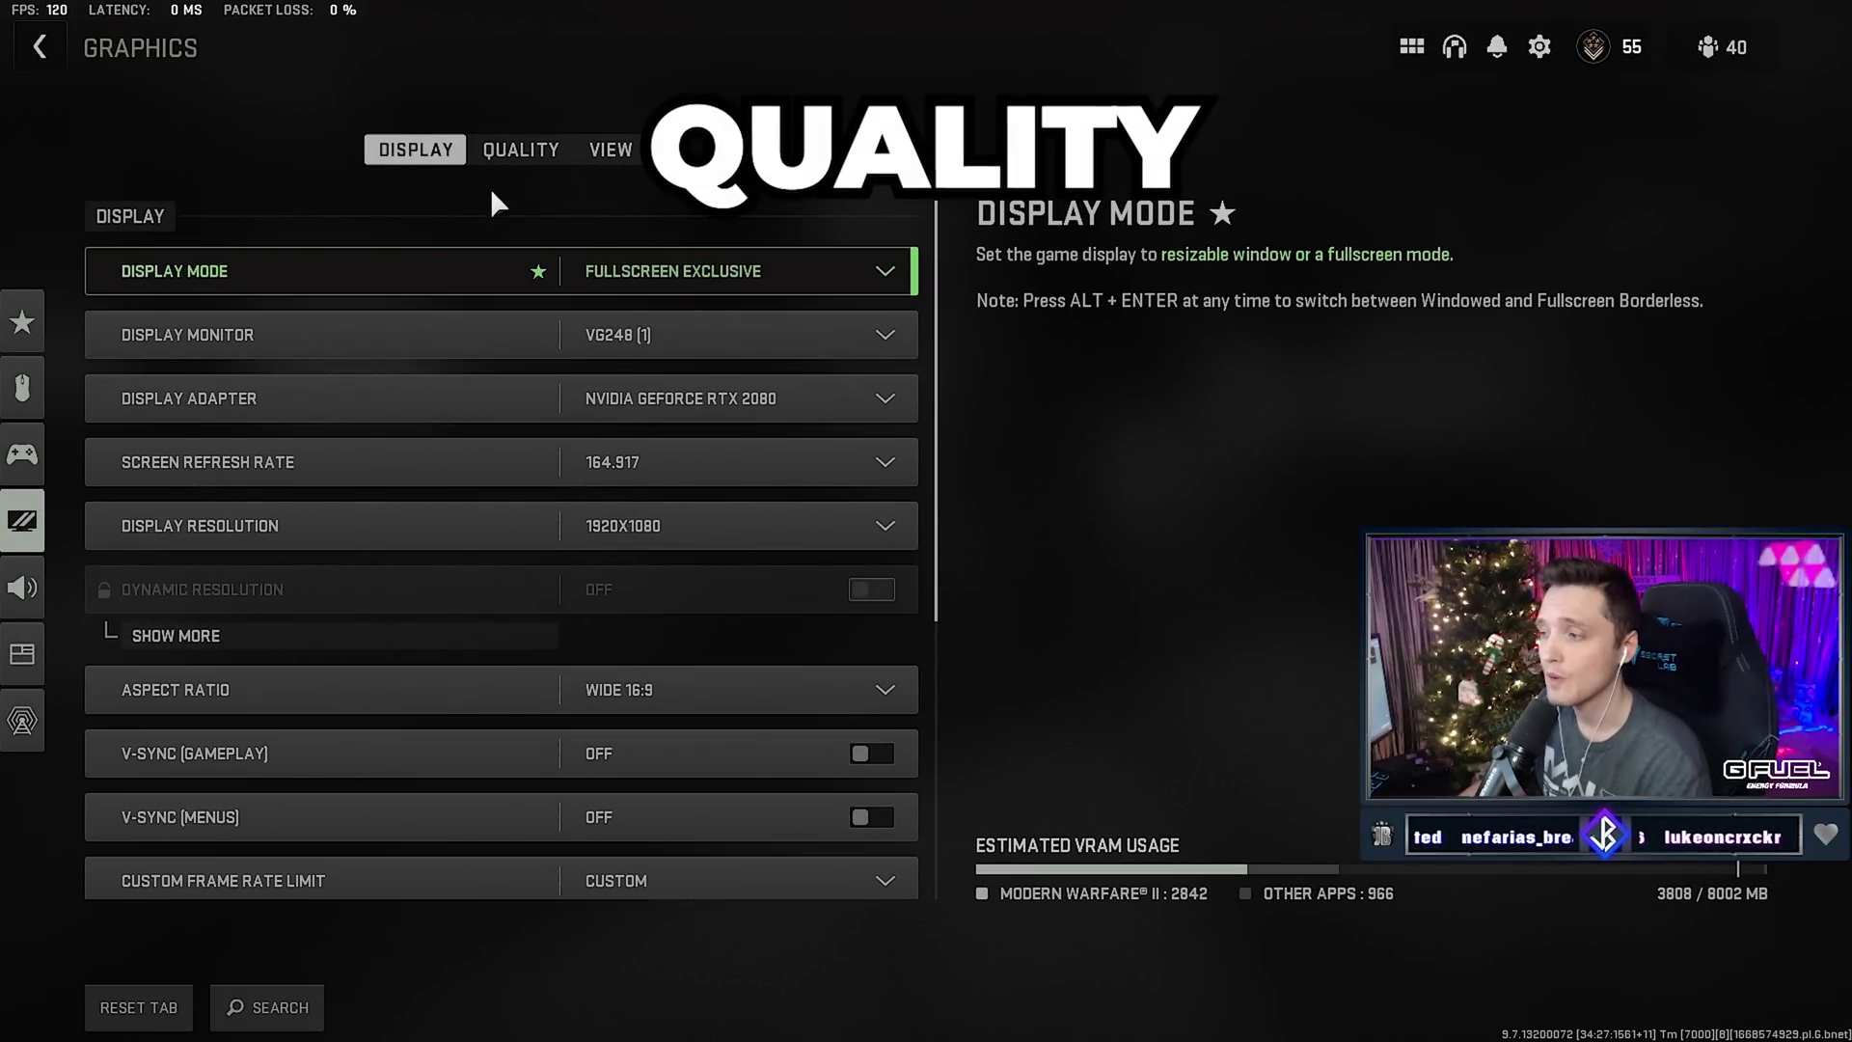
# Open the Quality graphics settings, view the Upscaling / Sharpening choices and expand the Nvidia DLSS options.
pyautogui.click(497, 157)
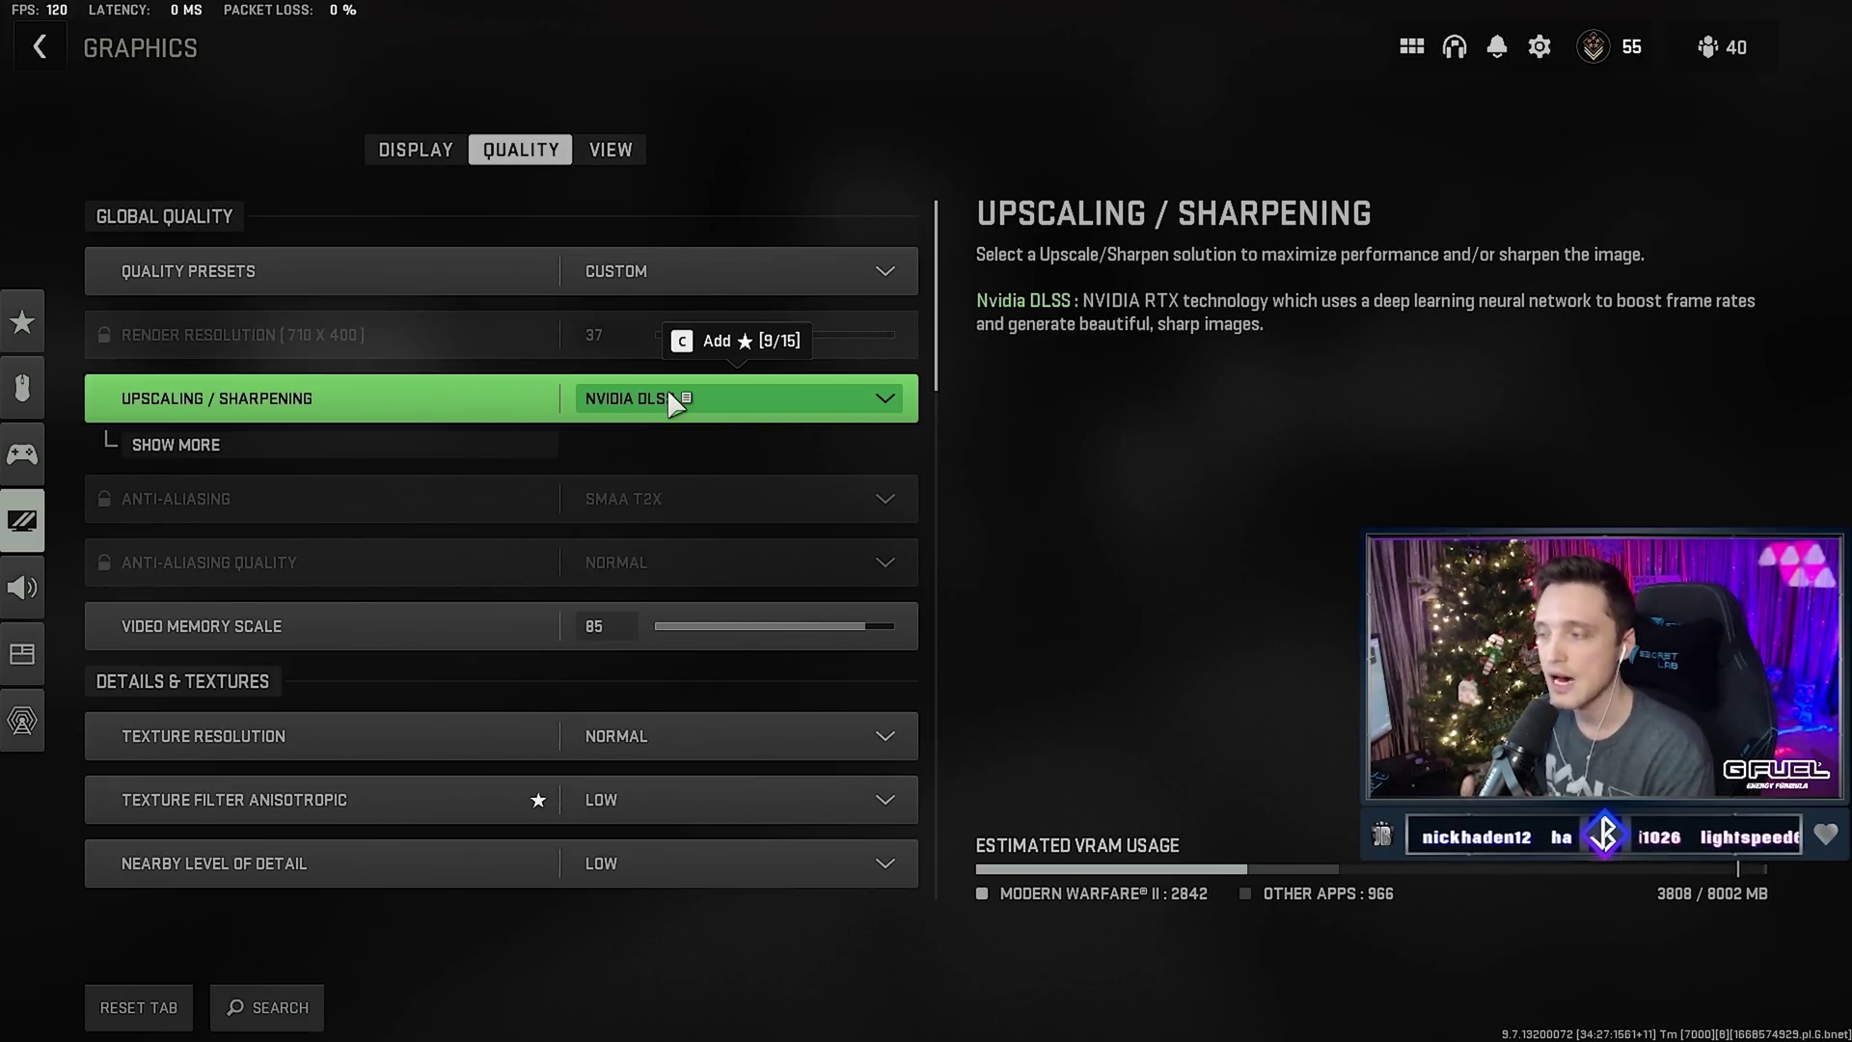
pyautogui.click(669, 398)
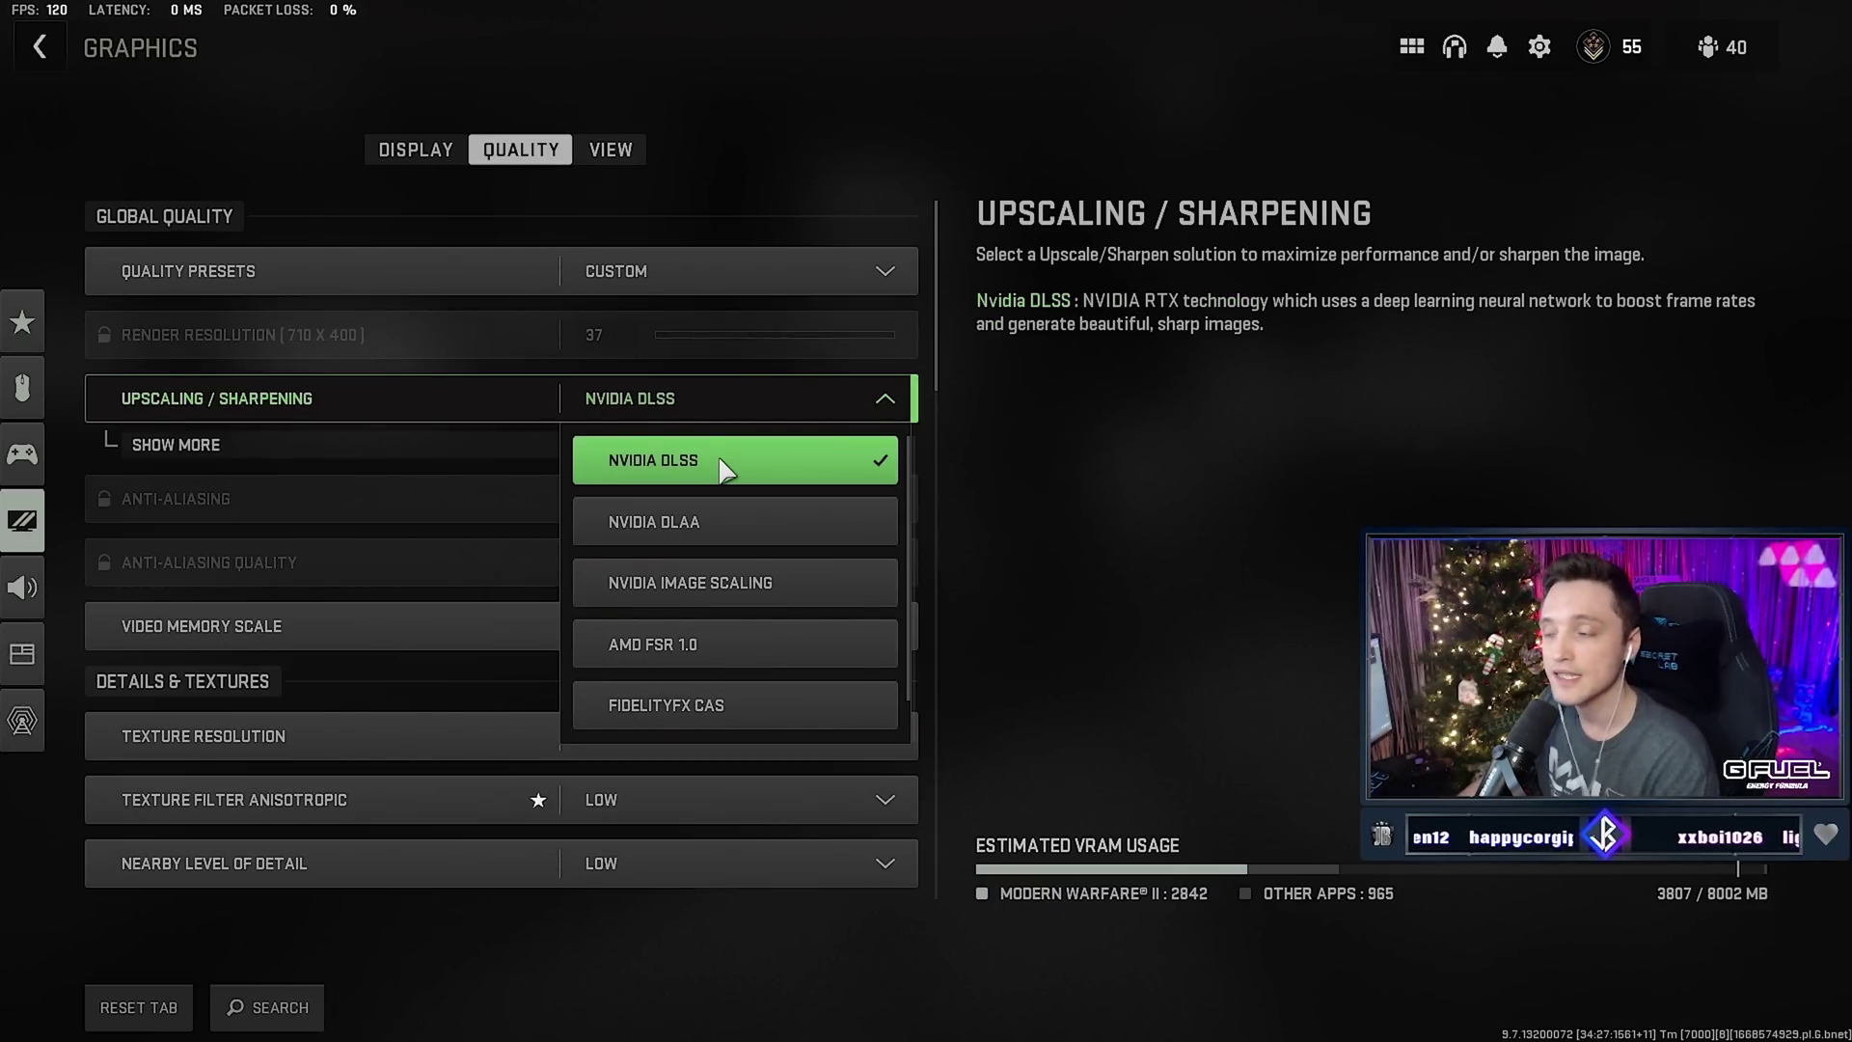
pyautogui.click(599, 401)
pyautogui.click(347, 445)
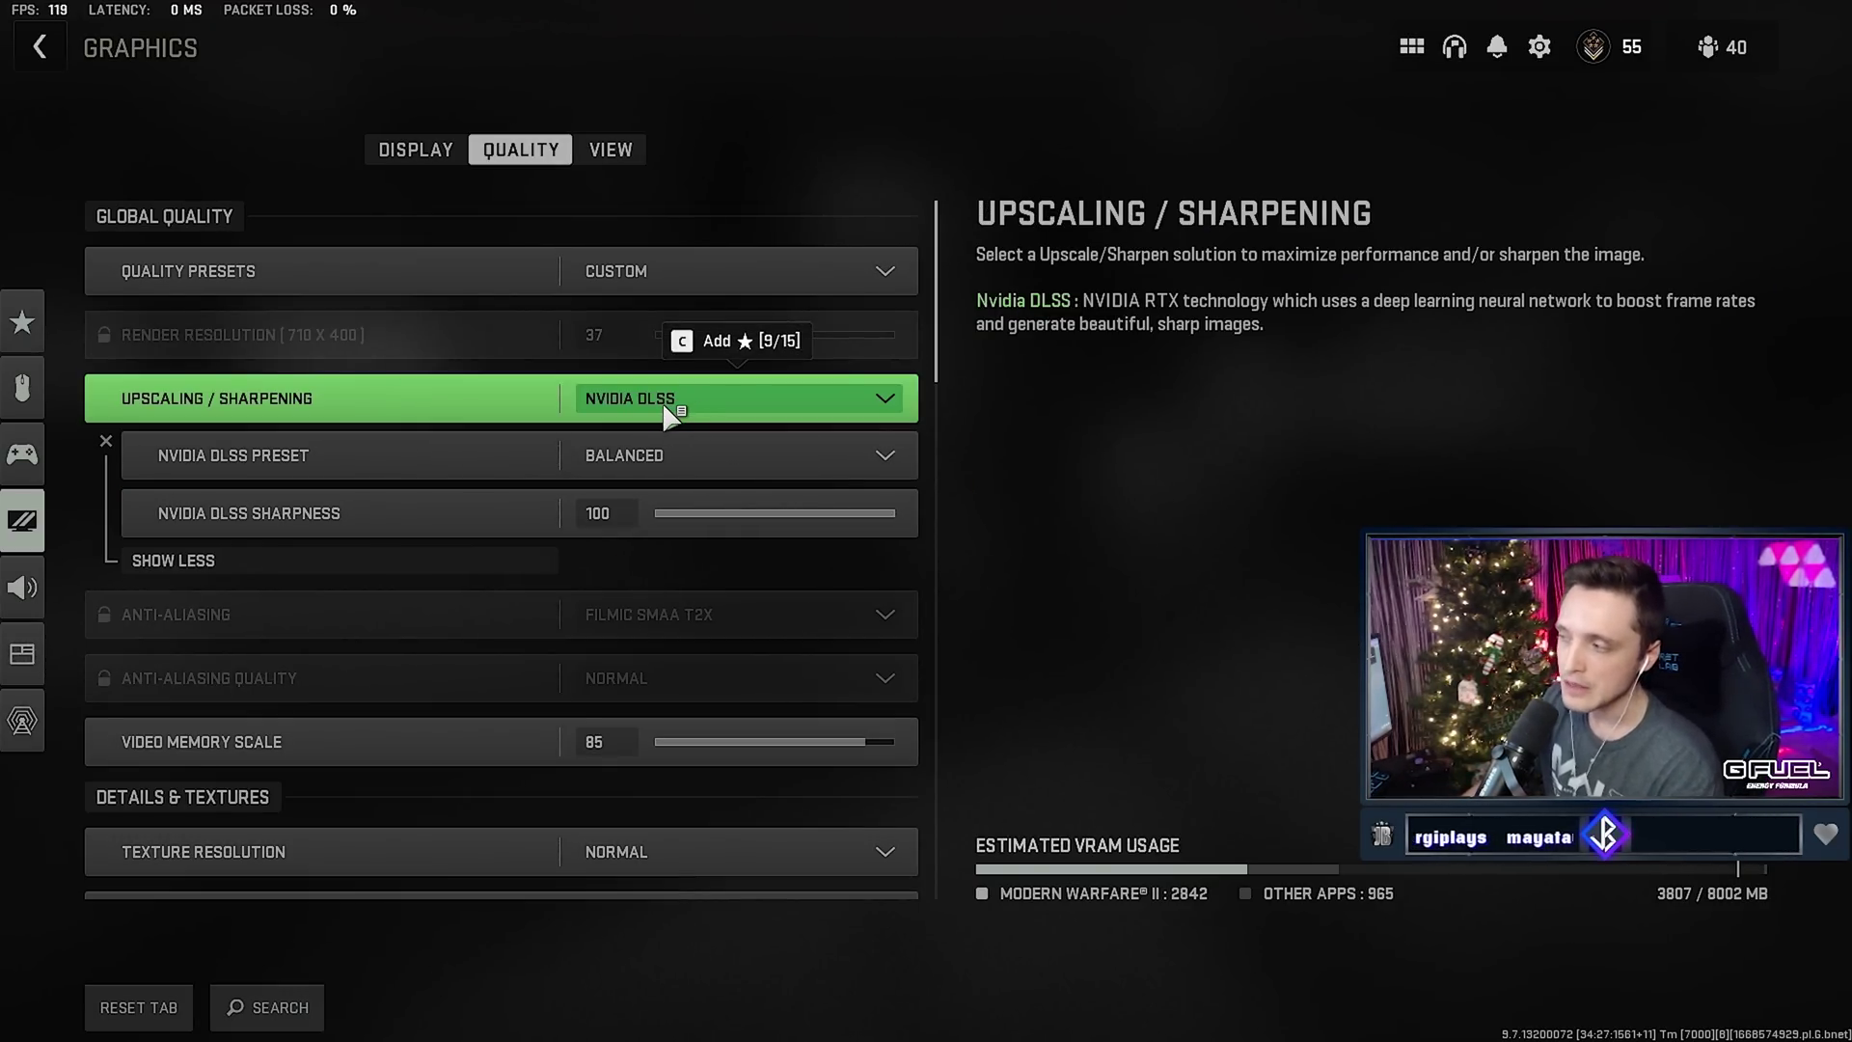
# Review the DLSS sharpness, video memory scale, texture and level-of-detail settings in the Quality graphics options.
pyautogui.scroll(-2, 693, 425)
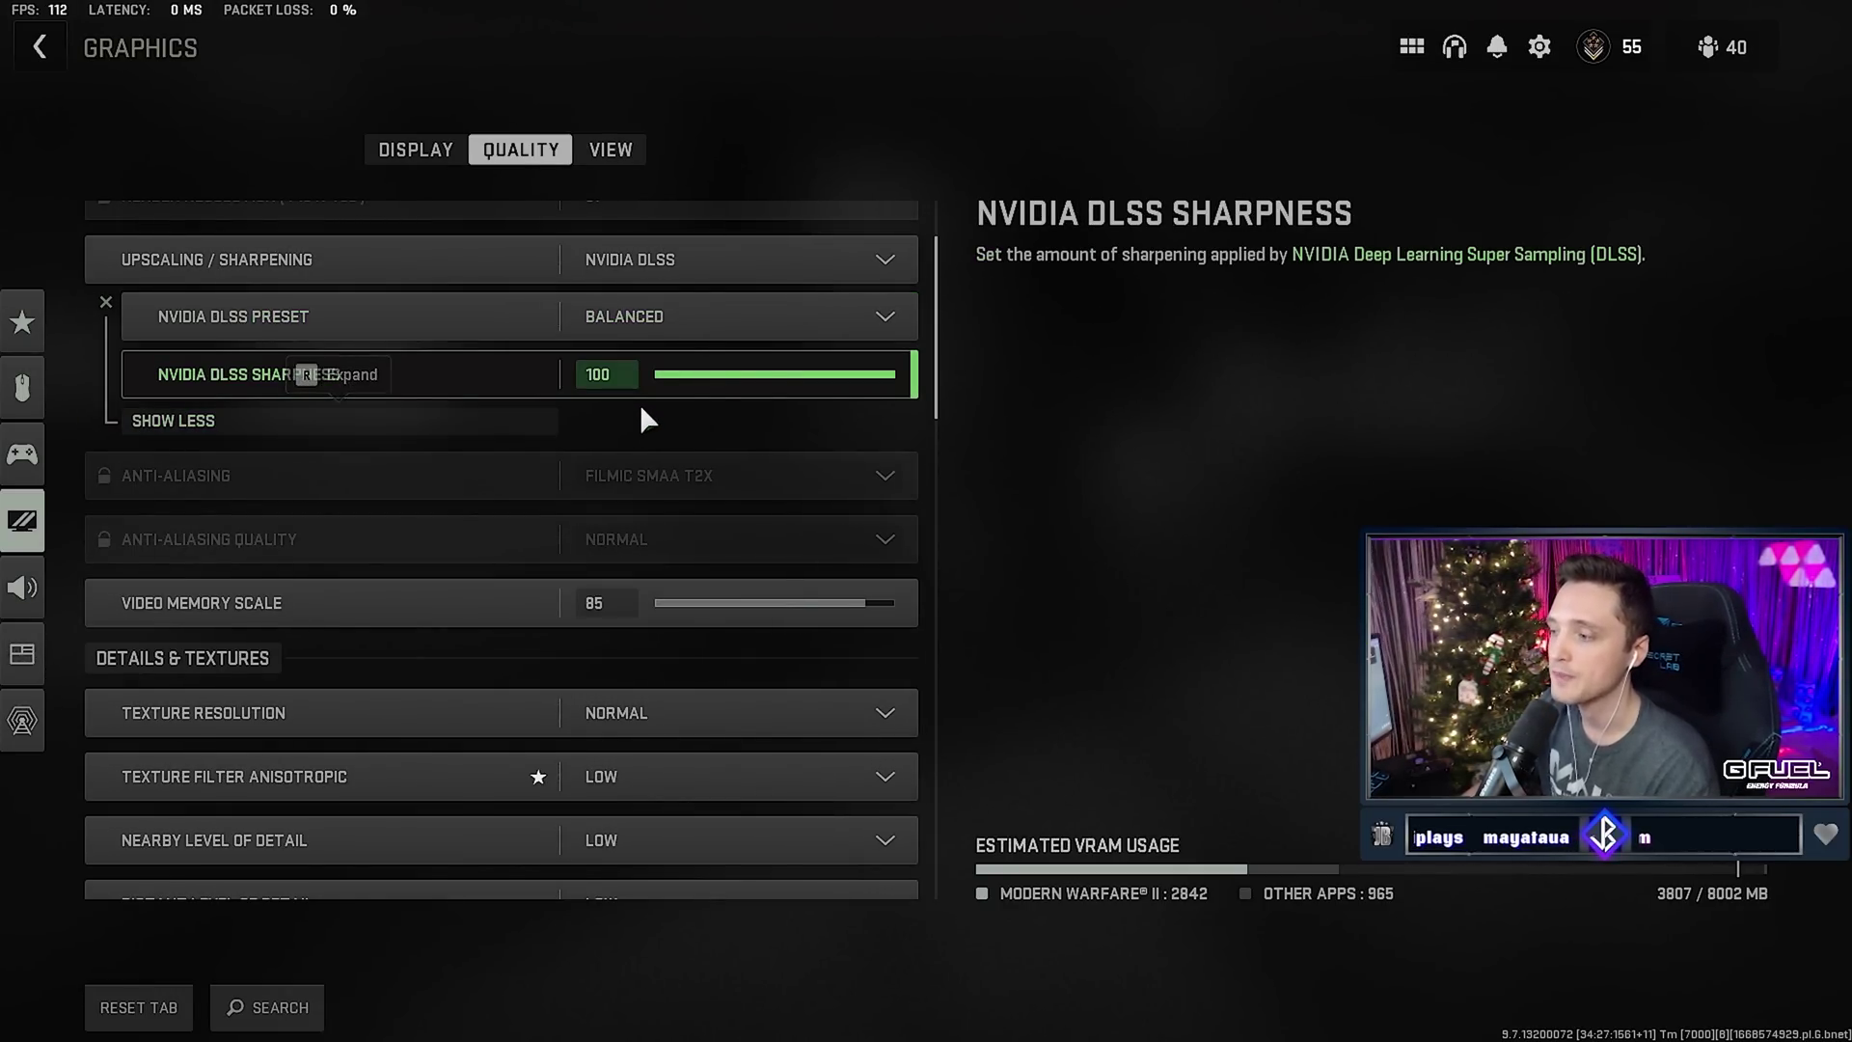
pyautogui.scroll(-3, 592, 403)
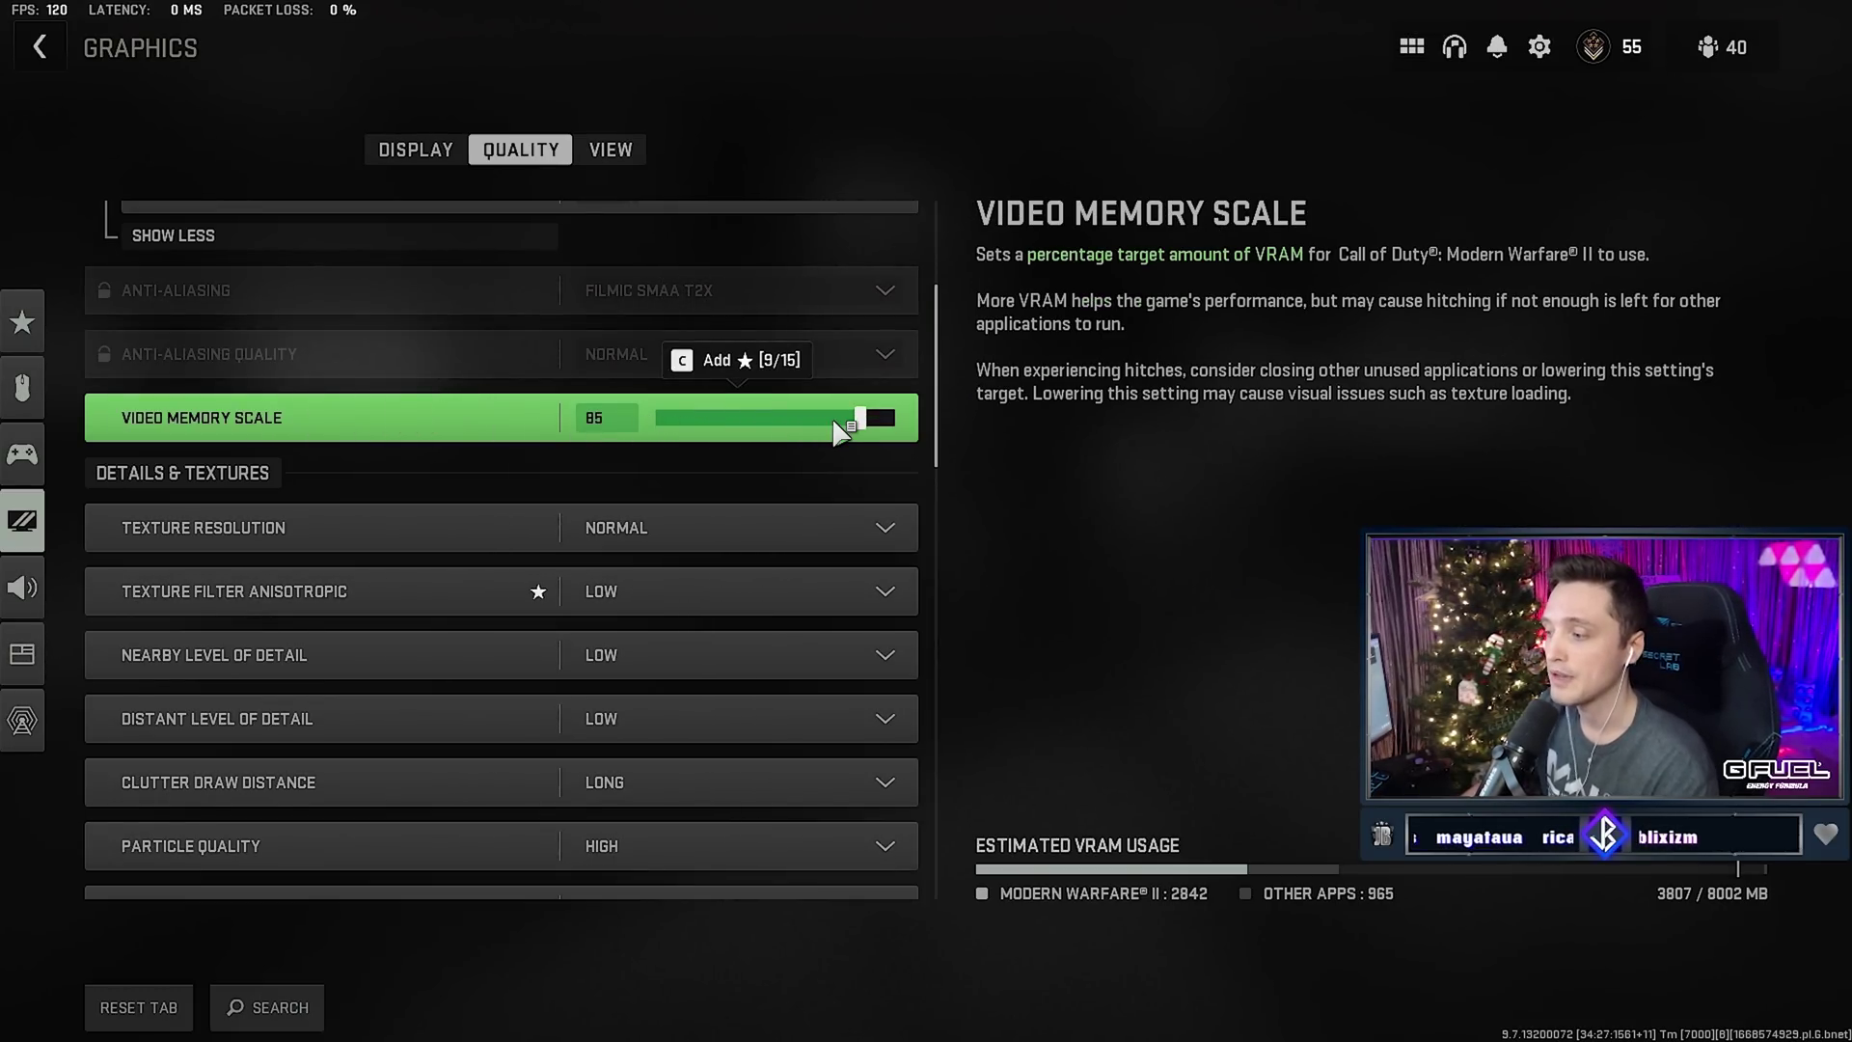
pyautogui.scroll(-3, 835, 422)
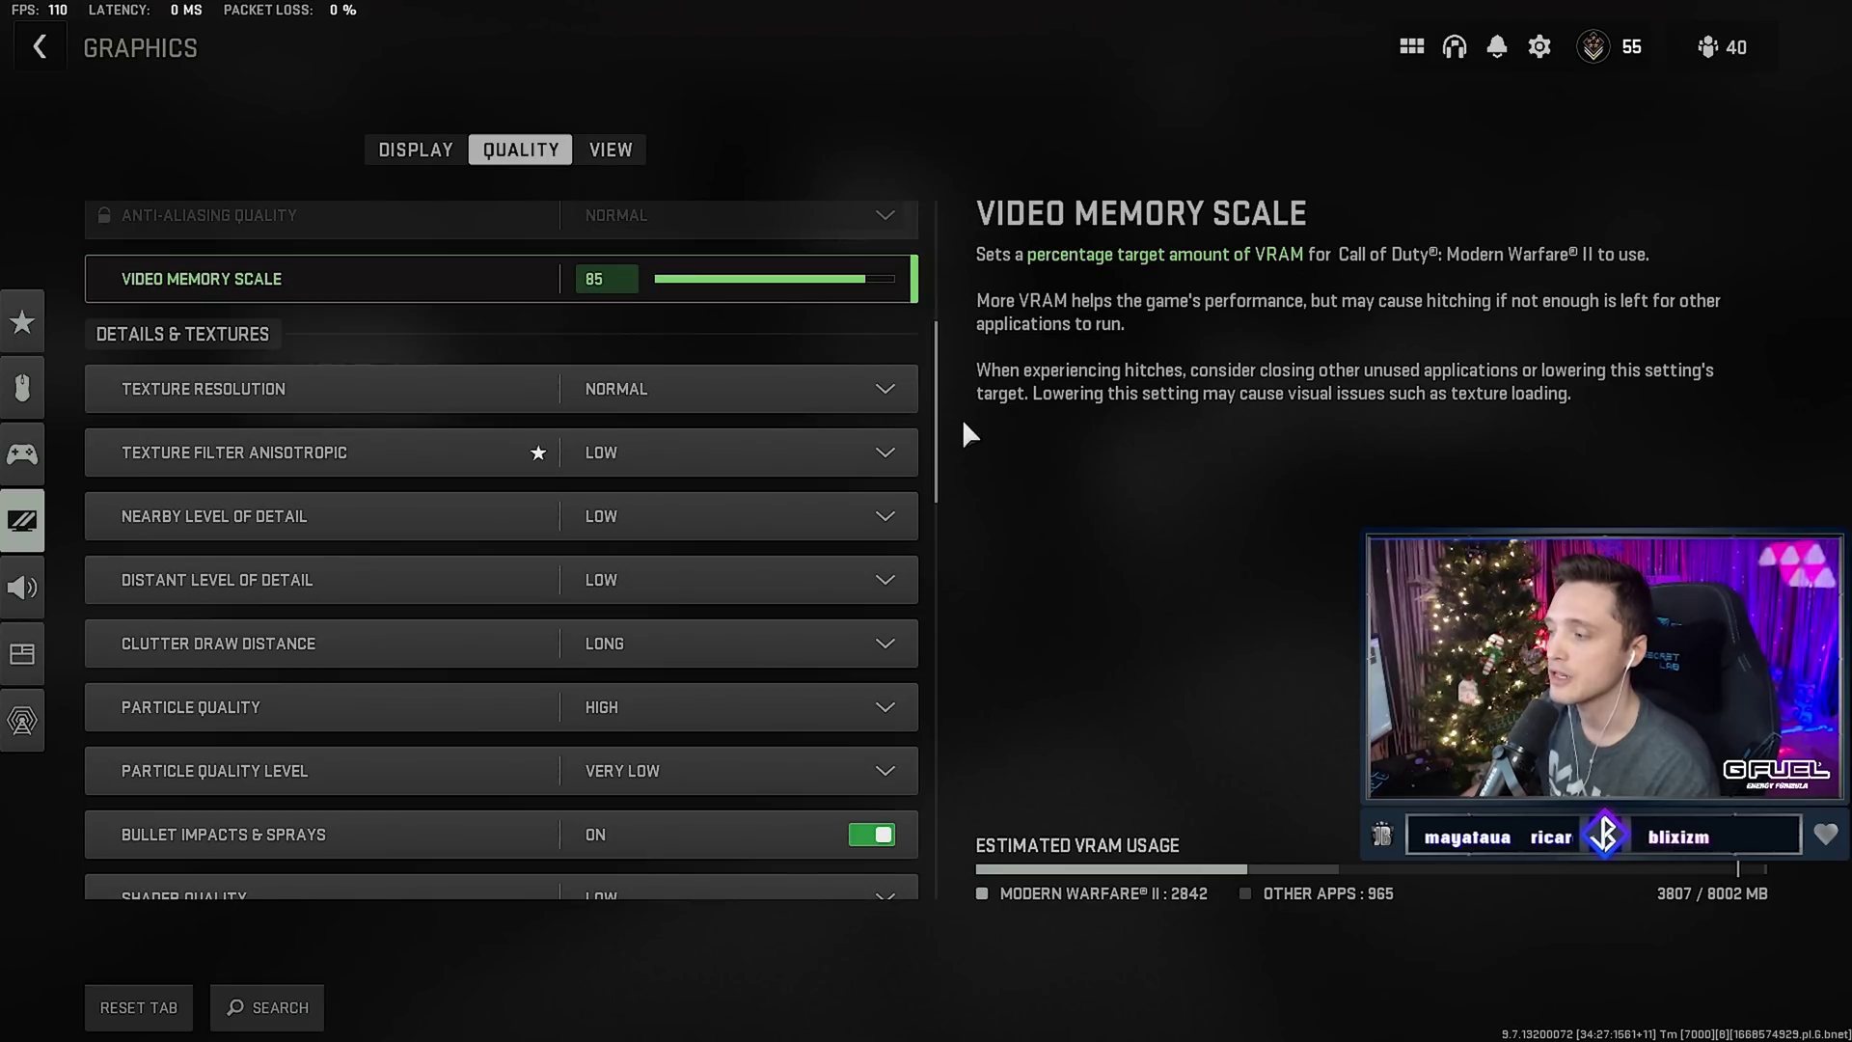
pyautogui.moveTo(940, 403); pyautogui.dragTo(934, 471)
pyautogui.scroll(-1, 940, 444)
pyautogui.scroll(-1, 929, 482)
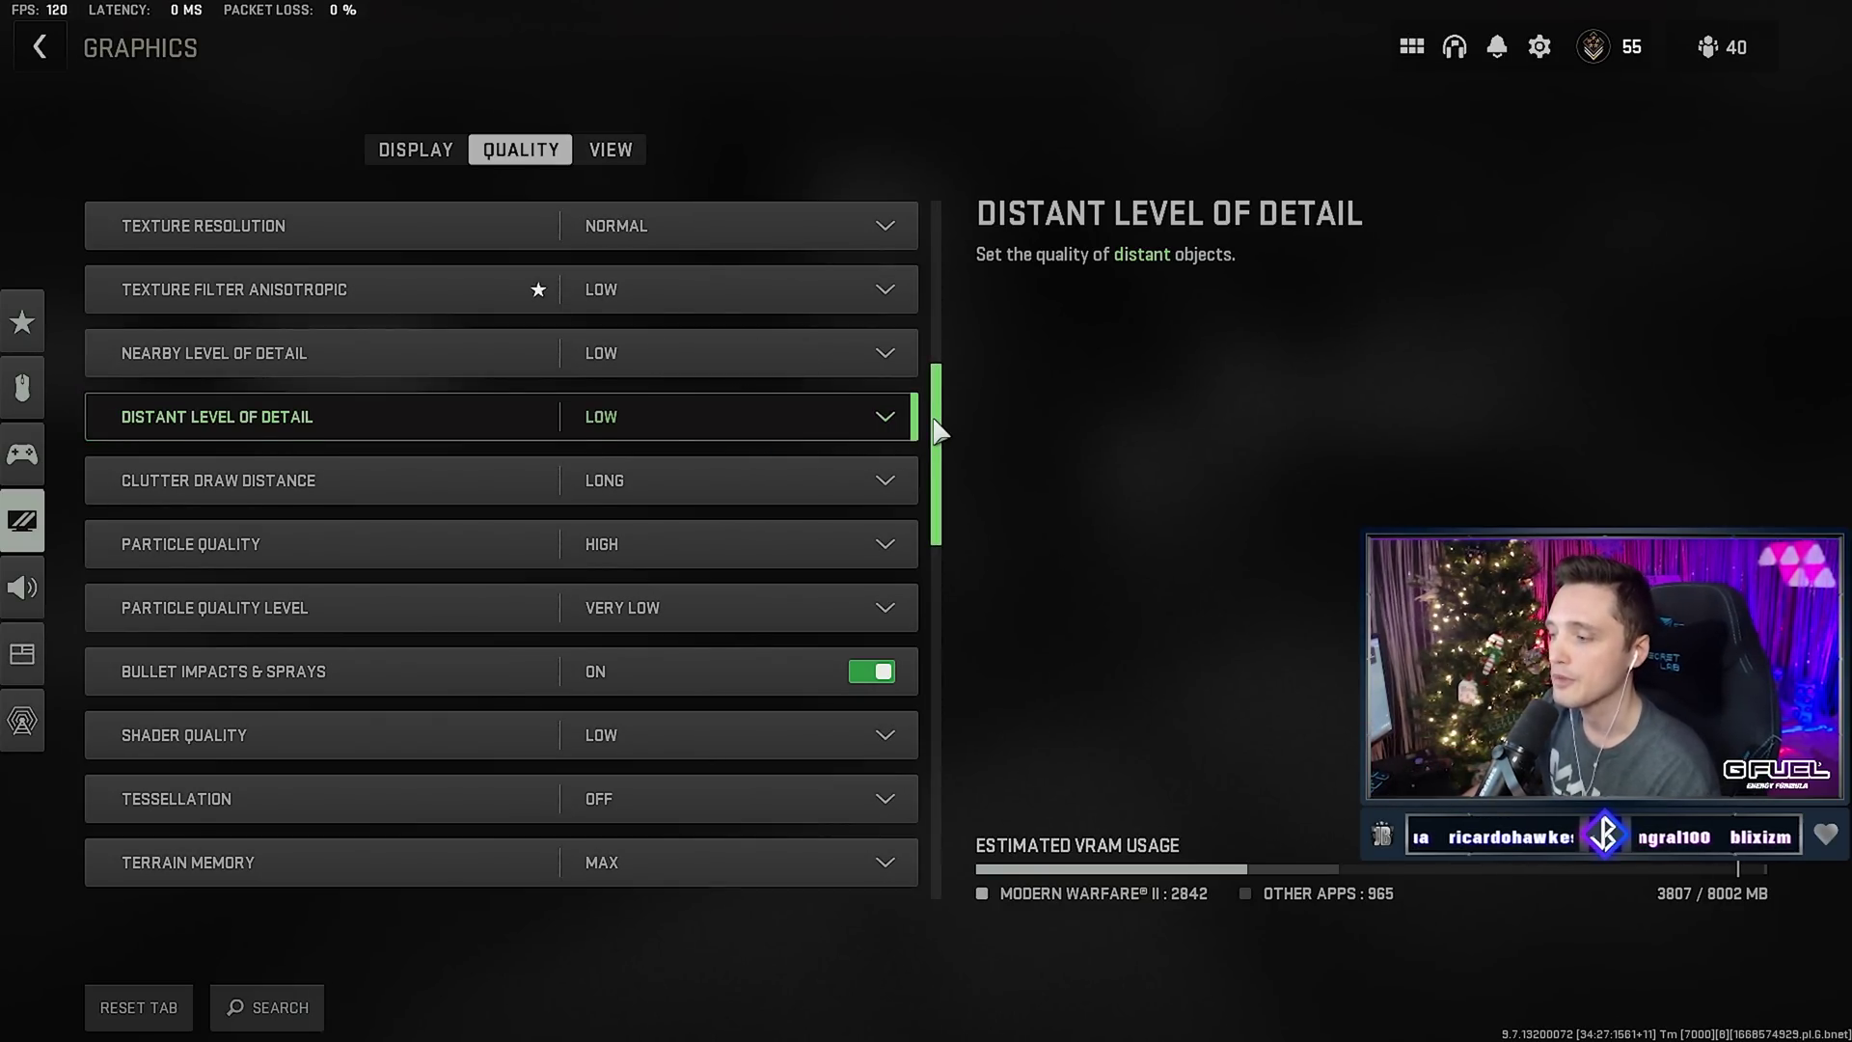
pyautogui.scroll(-1, 938, 439)
pyautogui.scroll(-1, 930, 434)
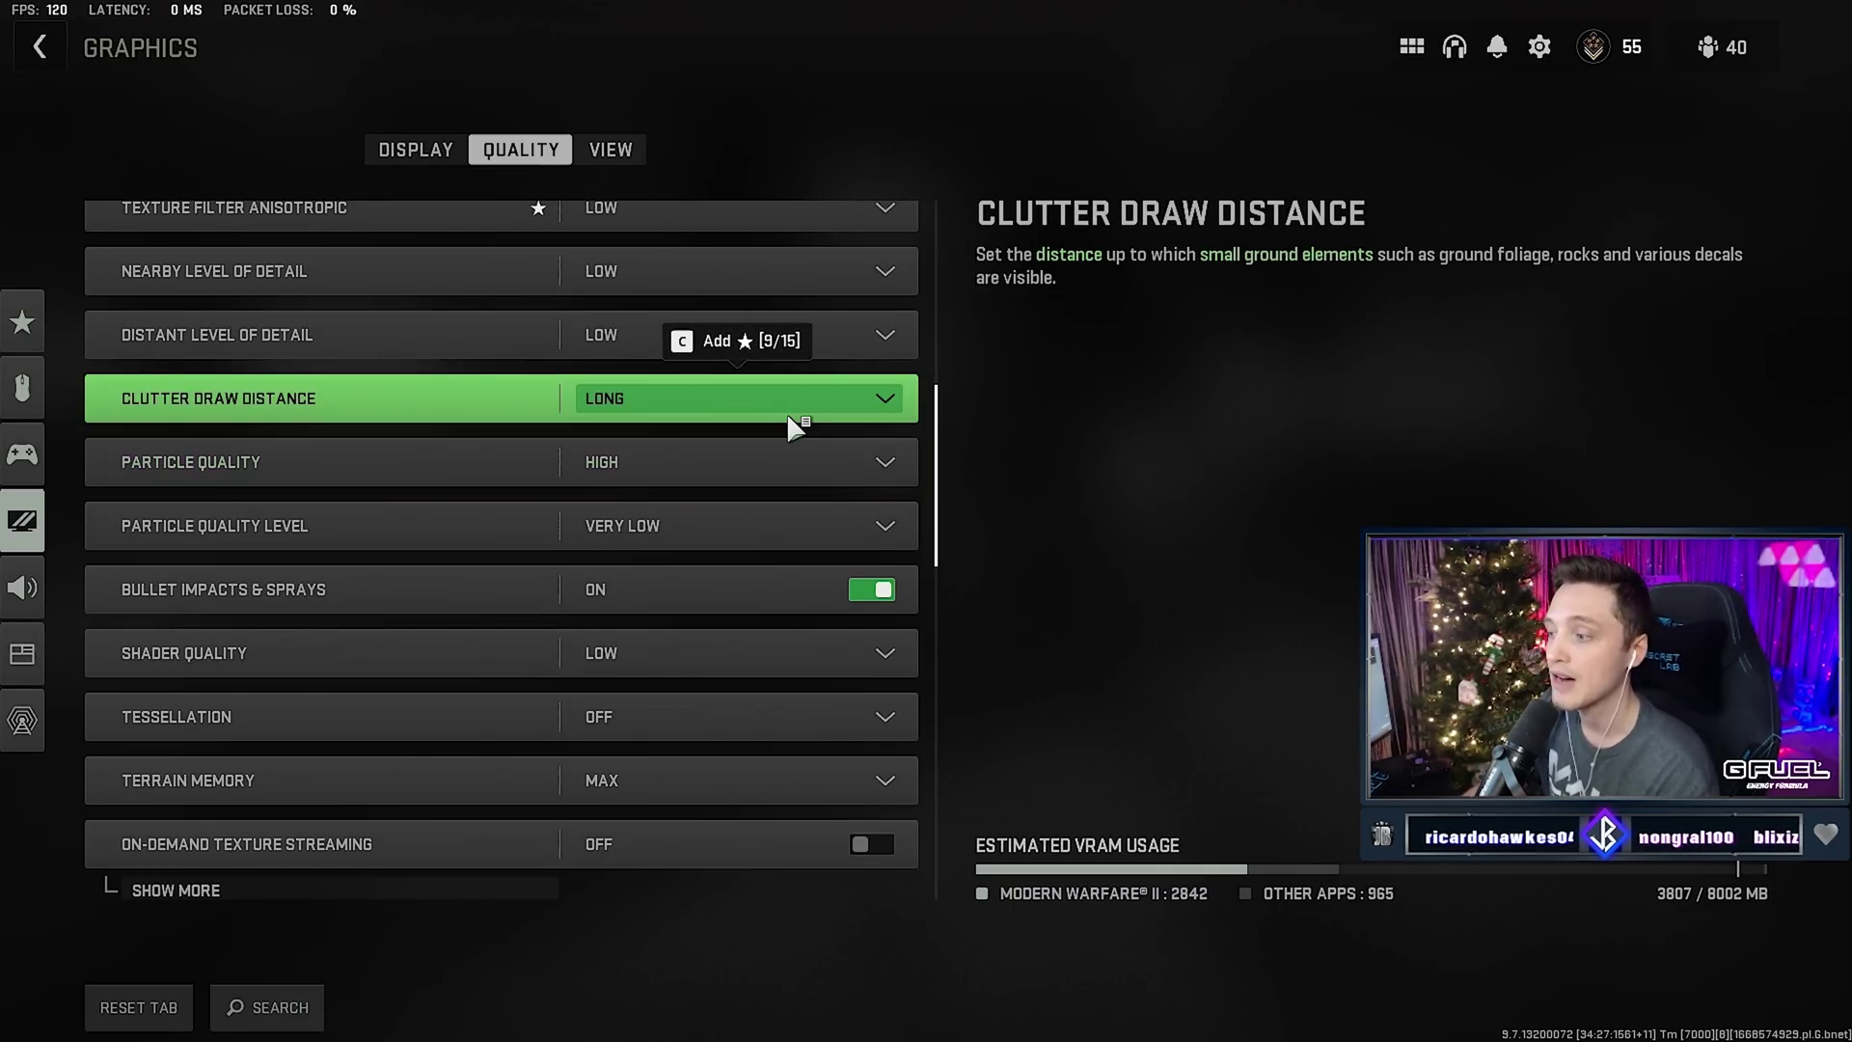
# Review the clutter, particle and shader quality settings and view the available Tessellation choices.
pyautogui.scroll(-1, 940, 421)
pyautogui.scroll(-1, 941, 422)
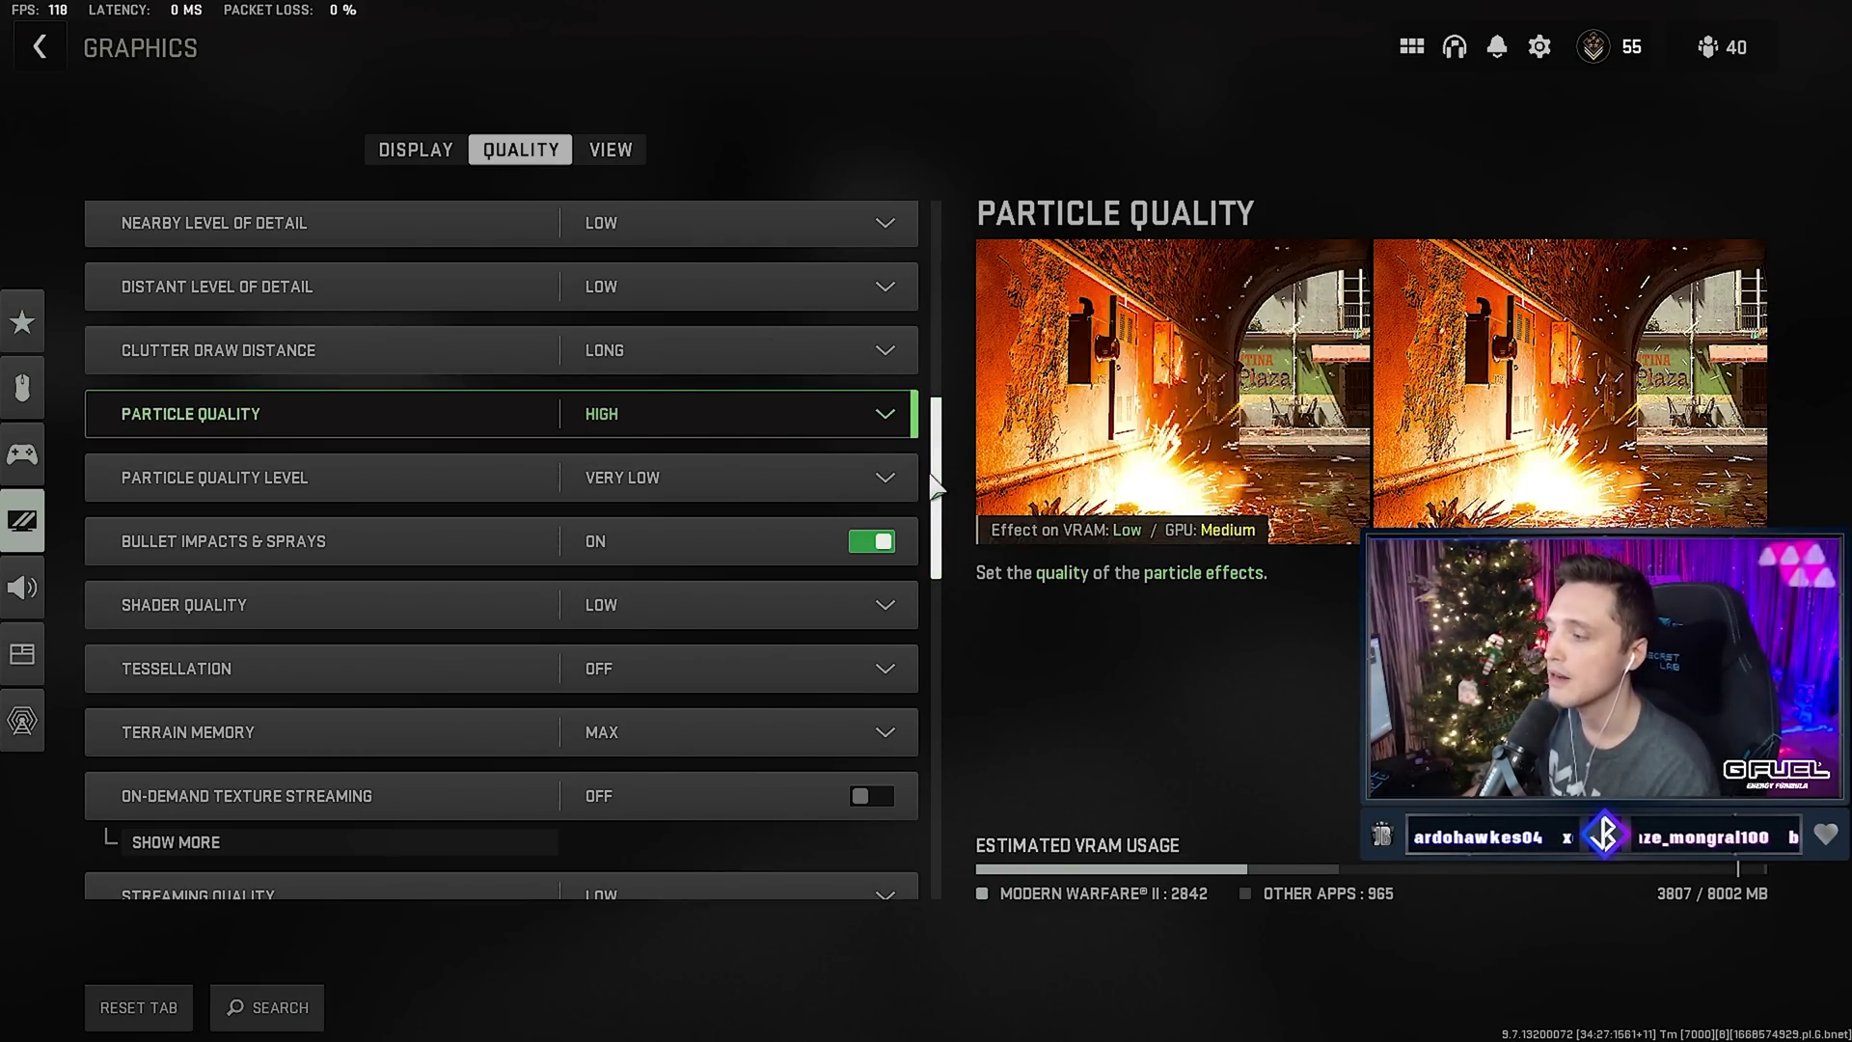
pyautogui.scroll(-2, 934, 487)
pyautogui.scroll(-1, 936, 511)
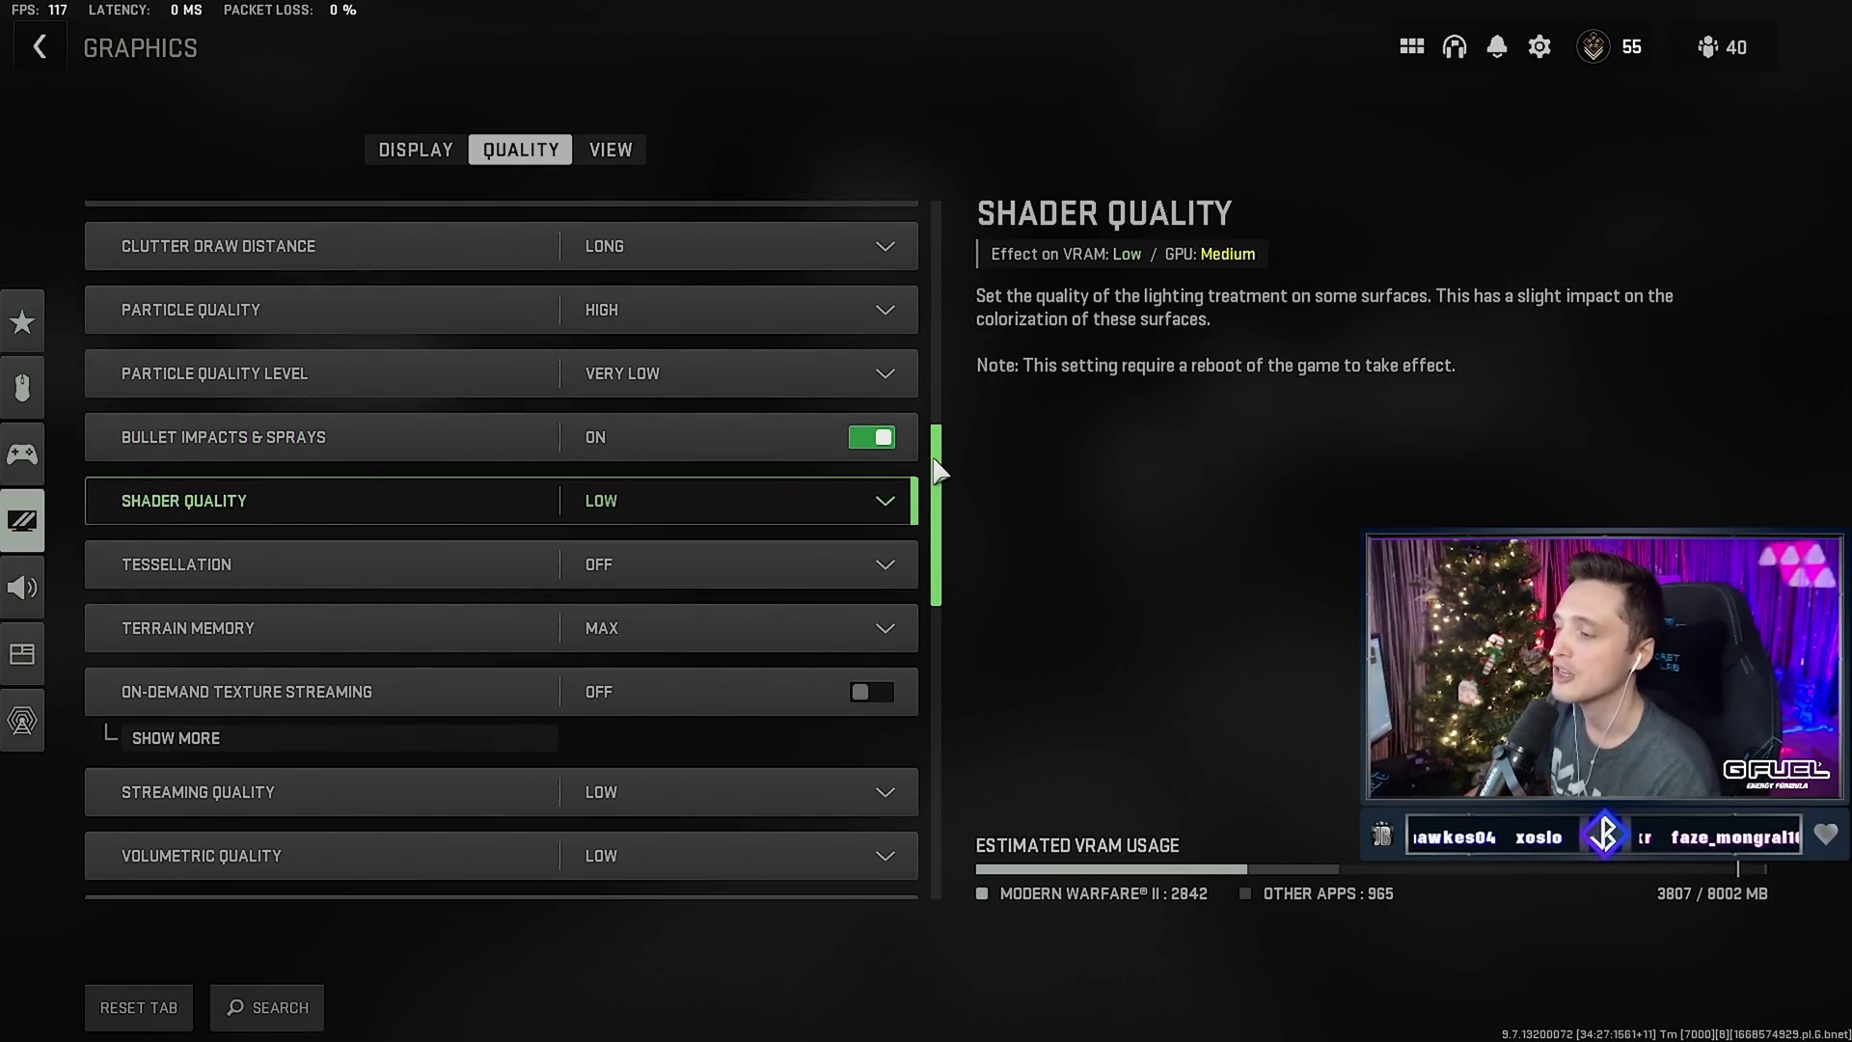
pyautogui.scroll(-1, 936, 470)
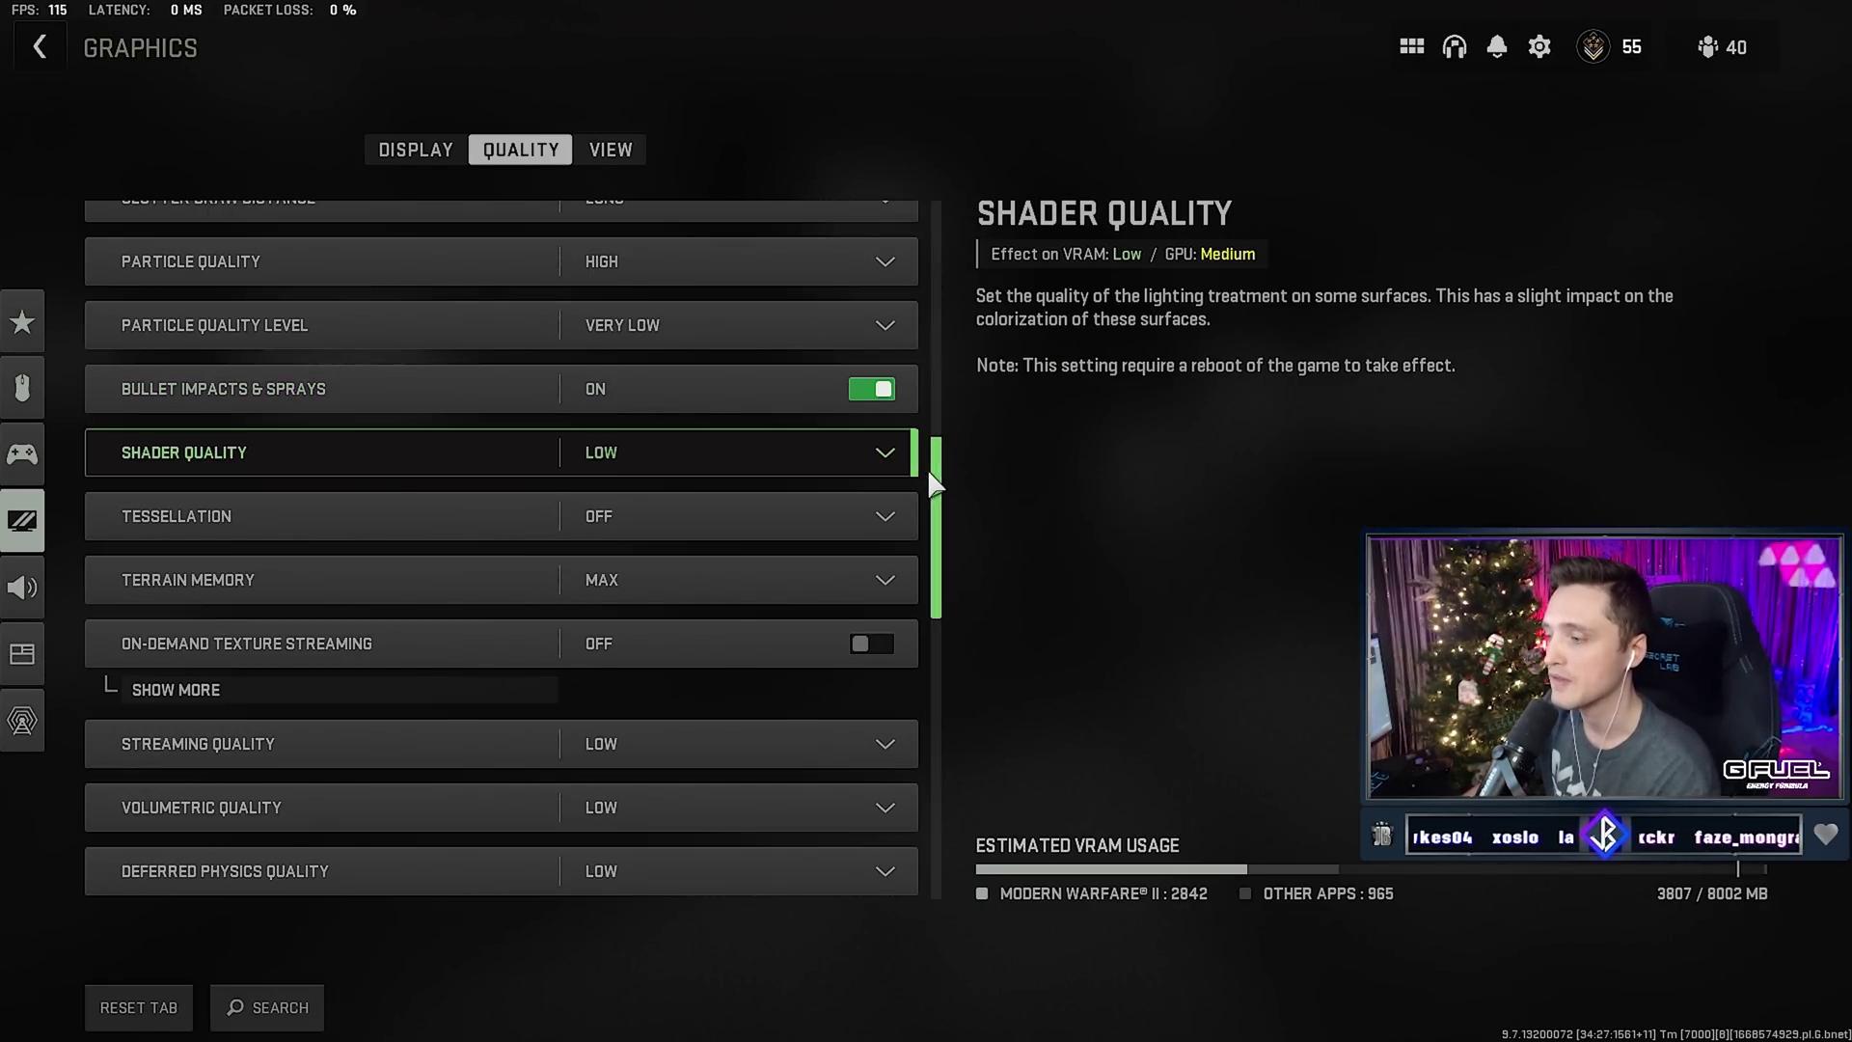
pyautogui.scroll(-1, 933, 480)
pyautogui.scroll(-2, 940, 492)
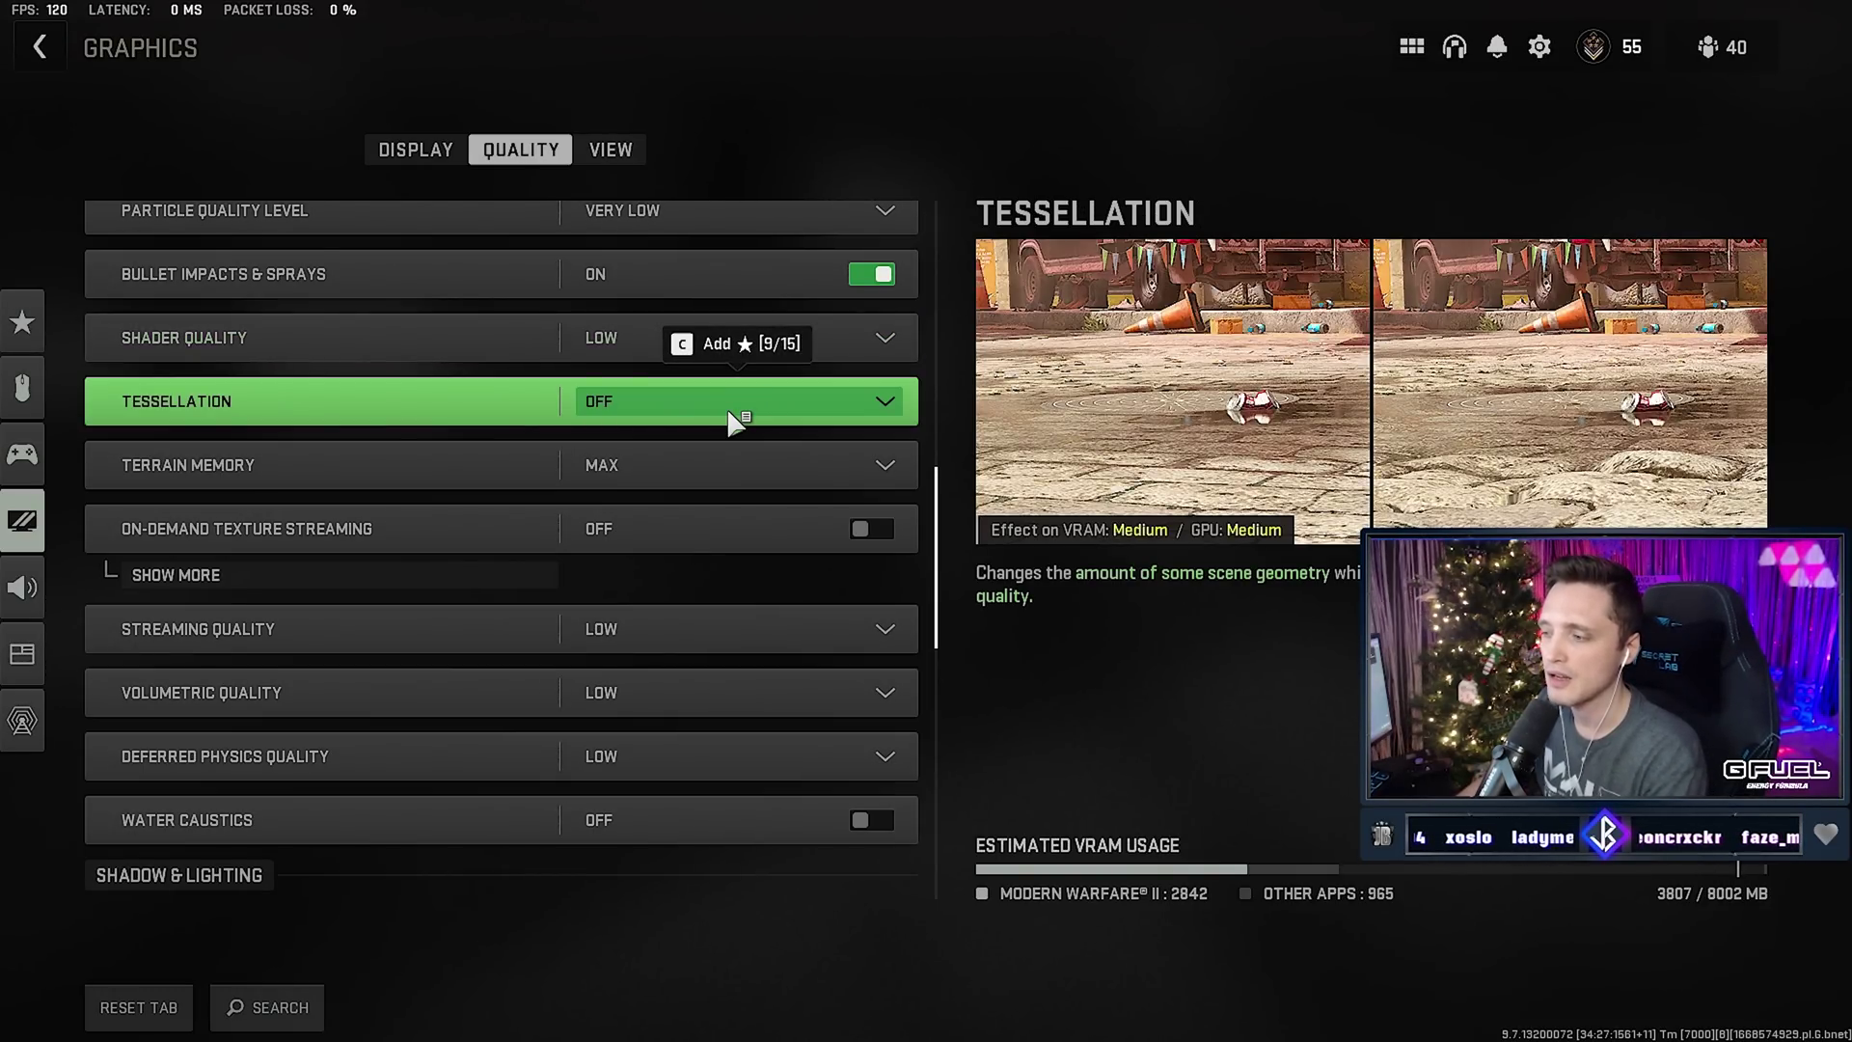
pyautogui.click(733, 420)
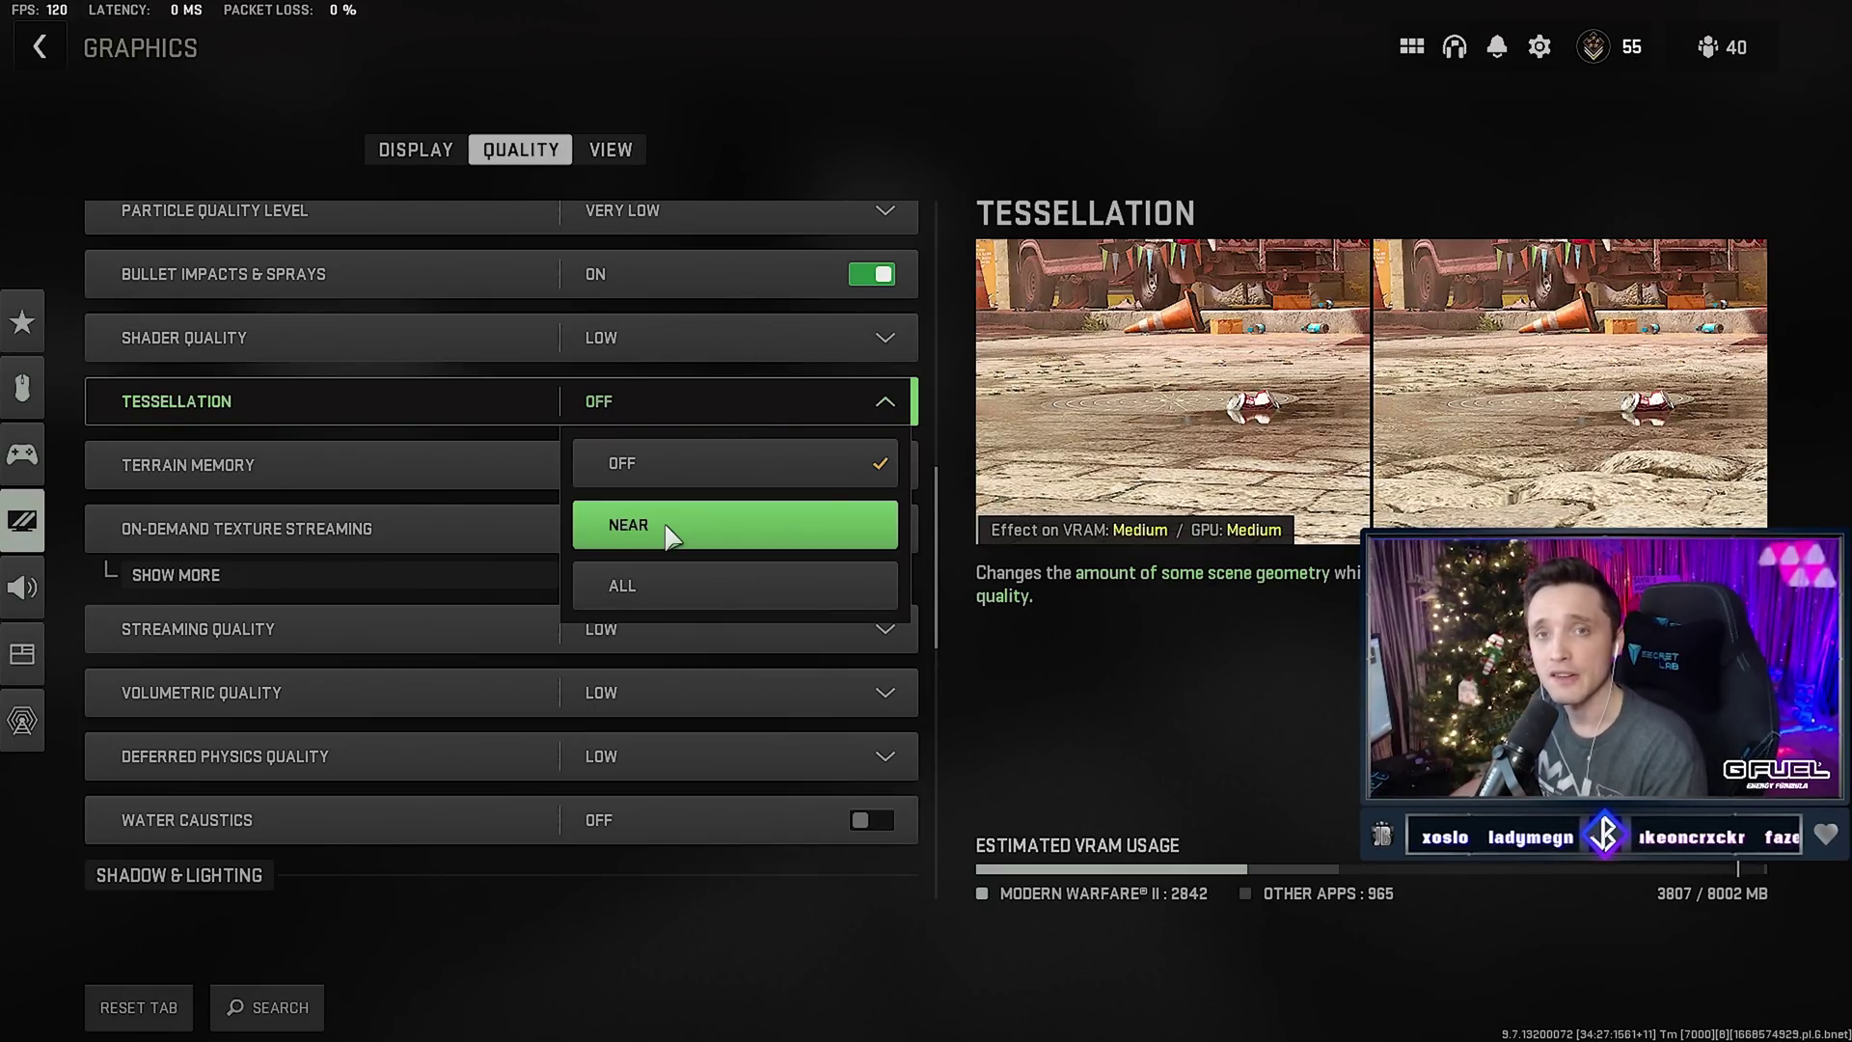
pyautogui.click(697, 402)
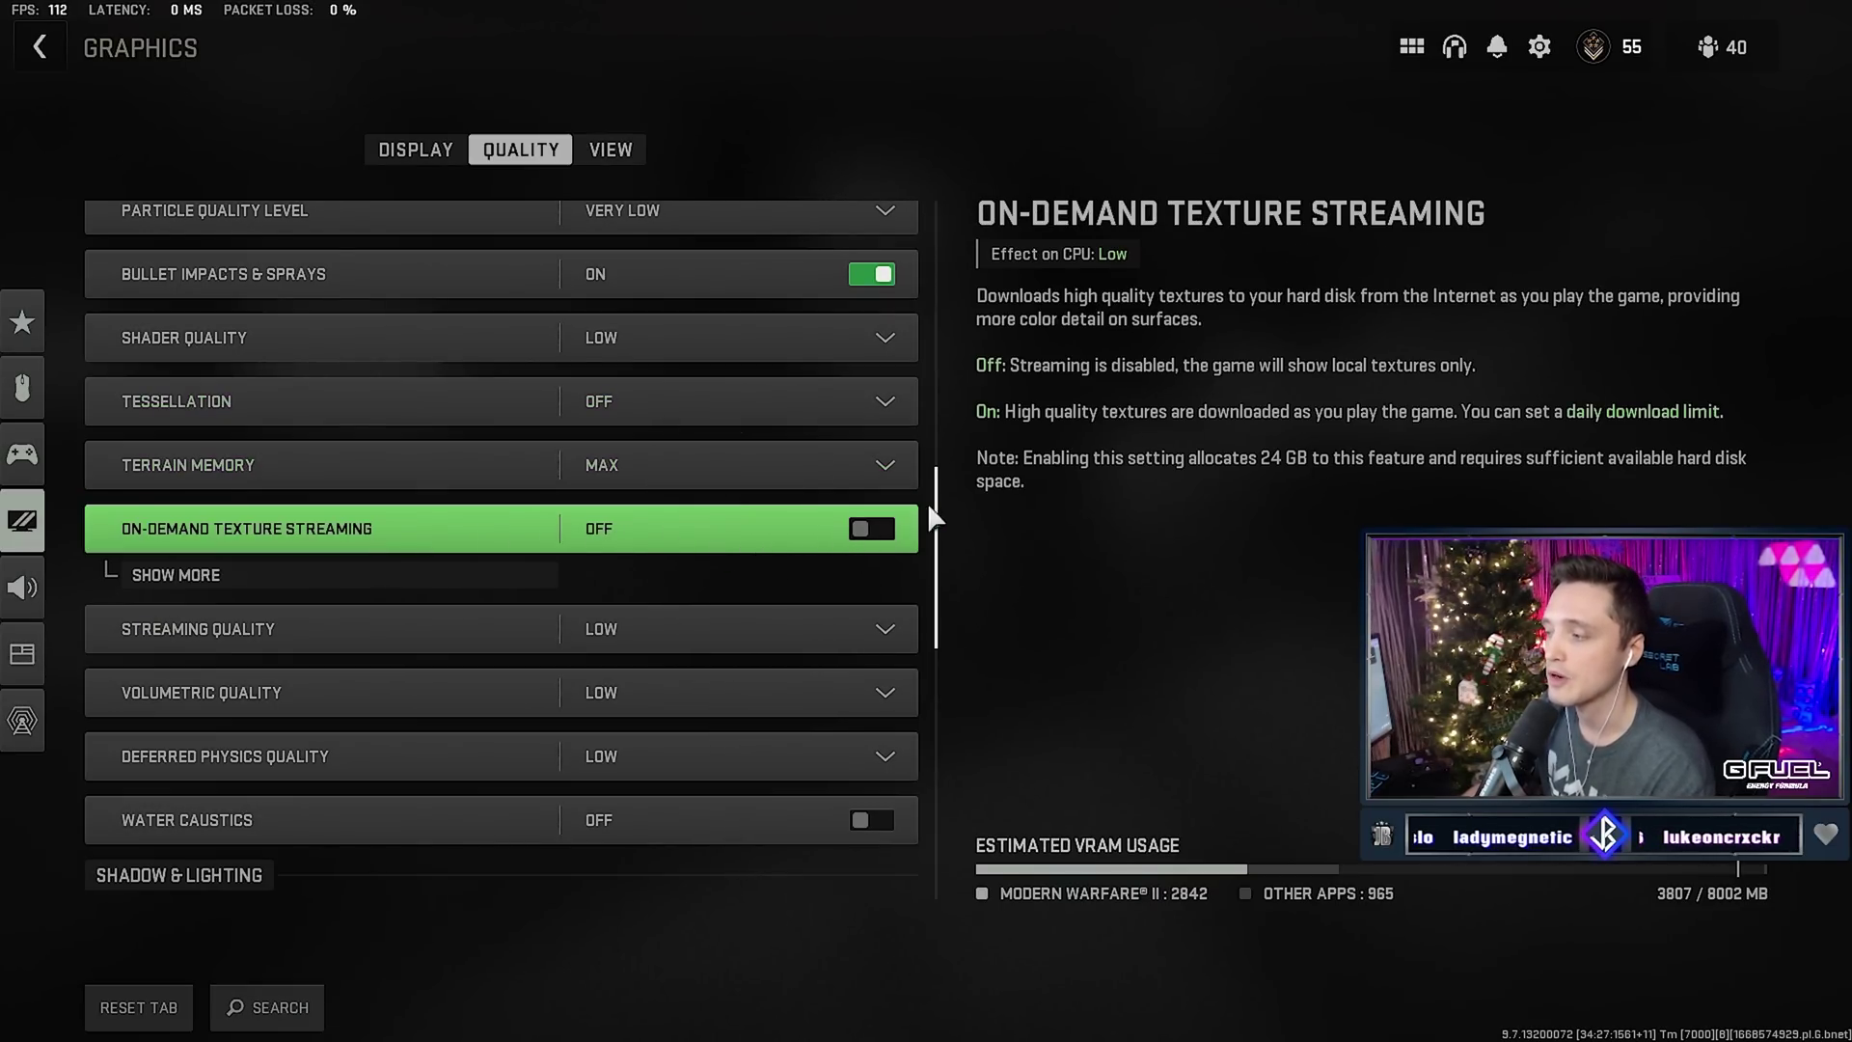
# Review the remaining detail, Shadow & Lighting and Post Processing settings and view the Nvidia Reflex Low Latency choices.
pyautogui.scroll(-5, 939, 525)
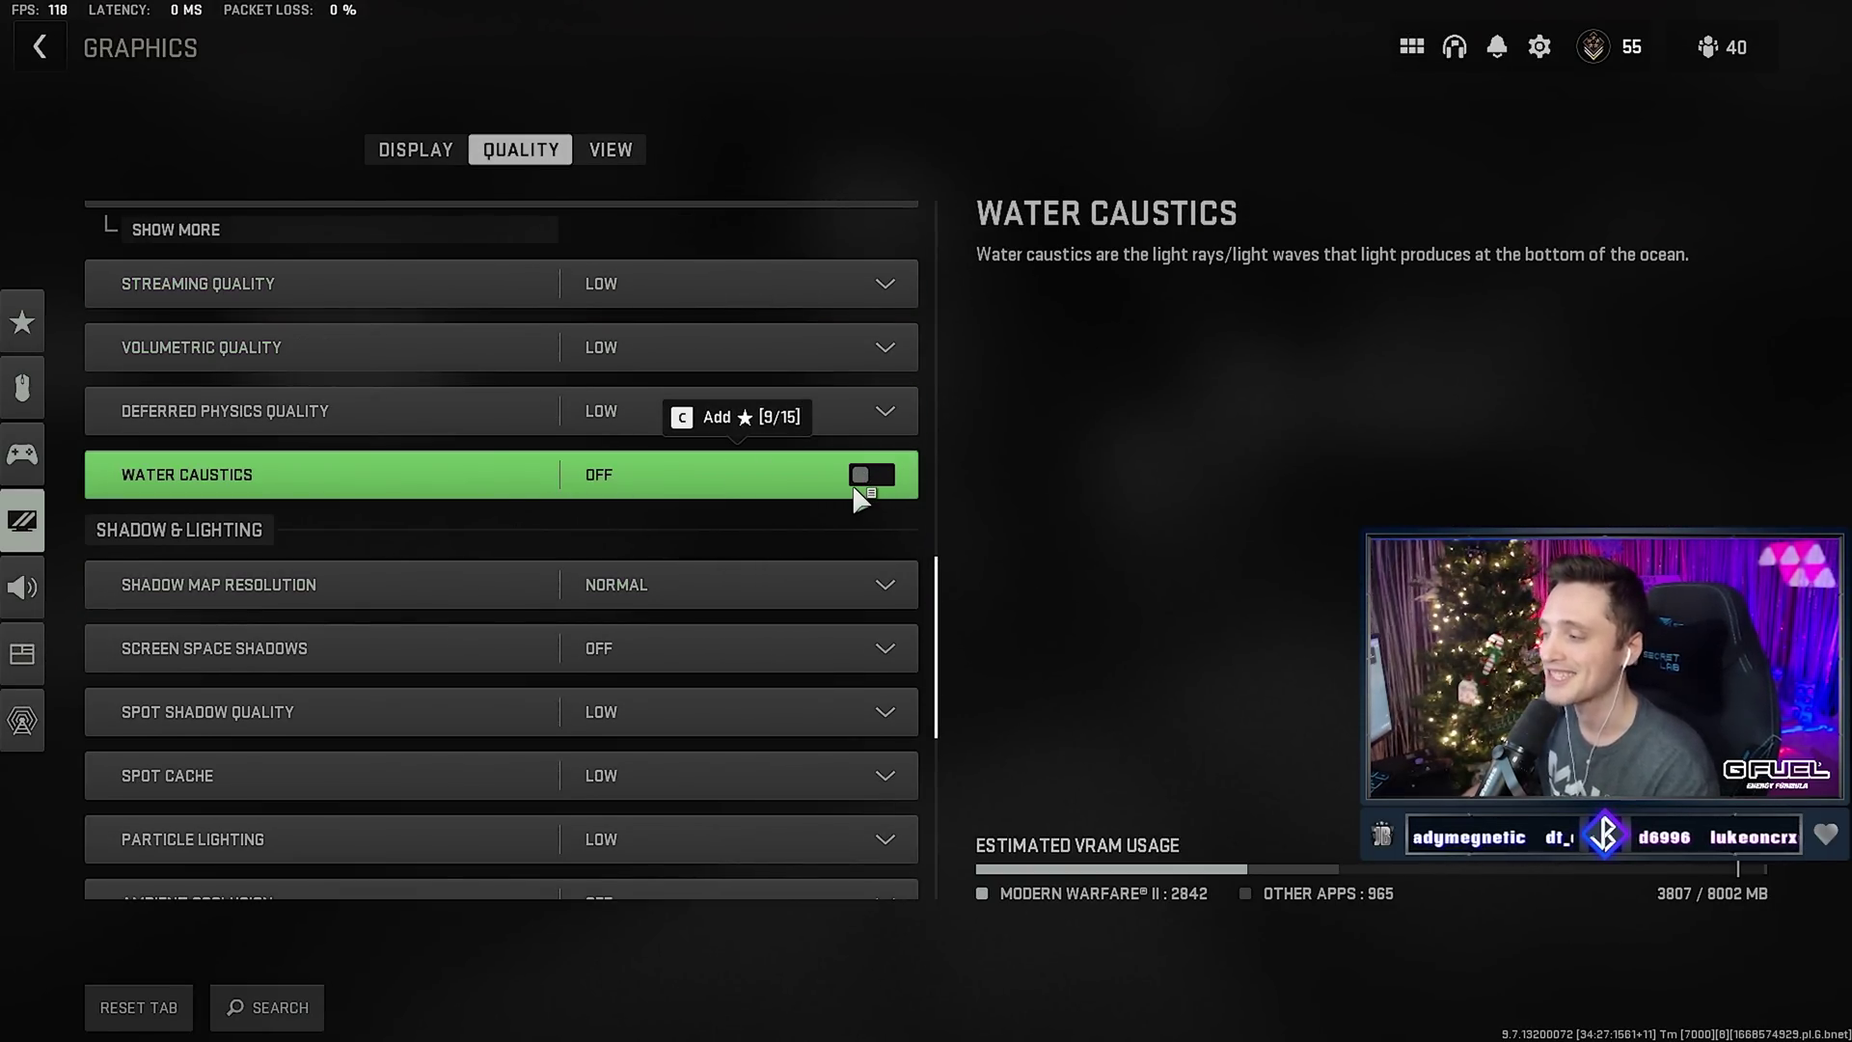
pyautogui.scroll(-3, 942, 612)
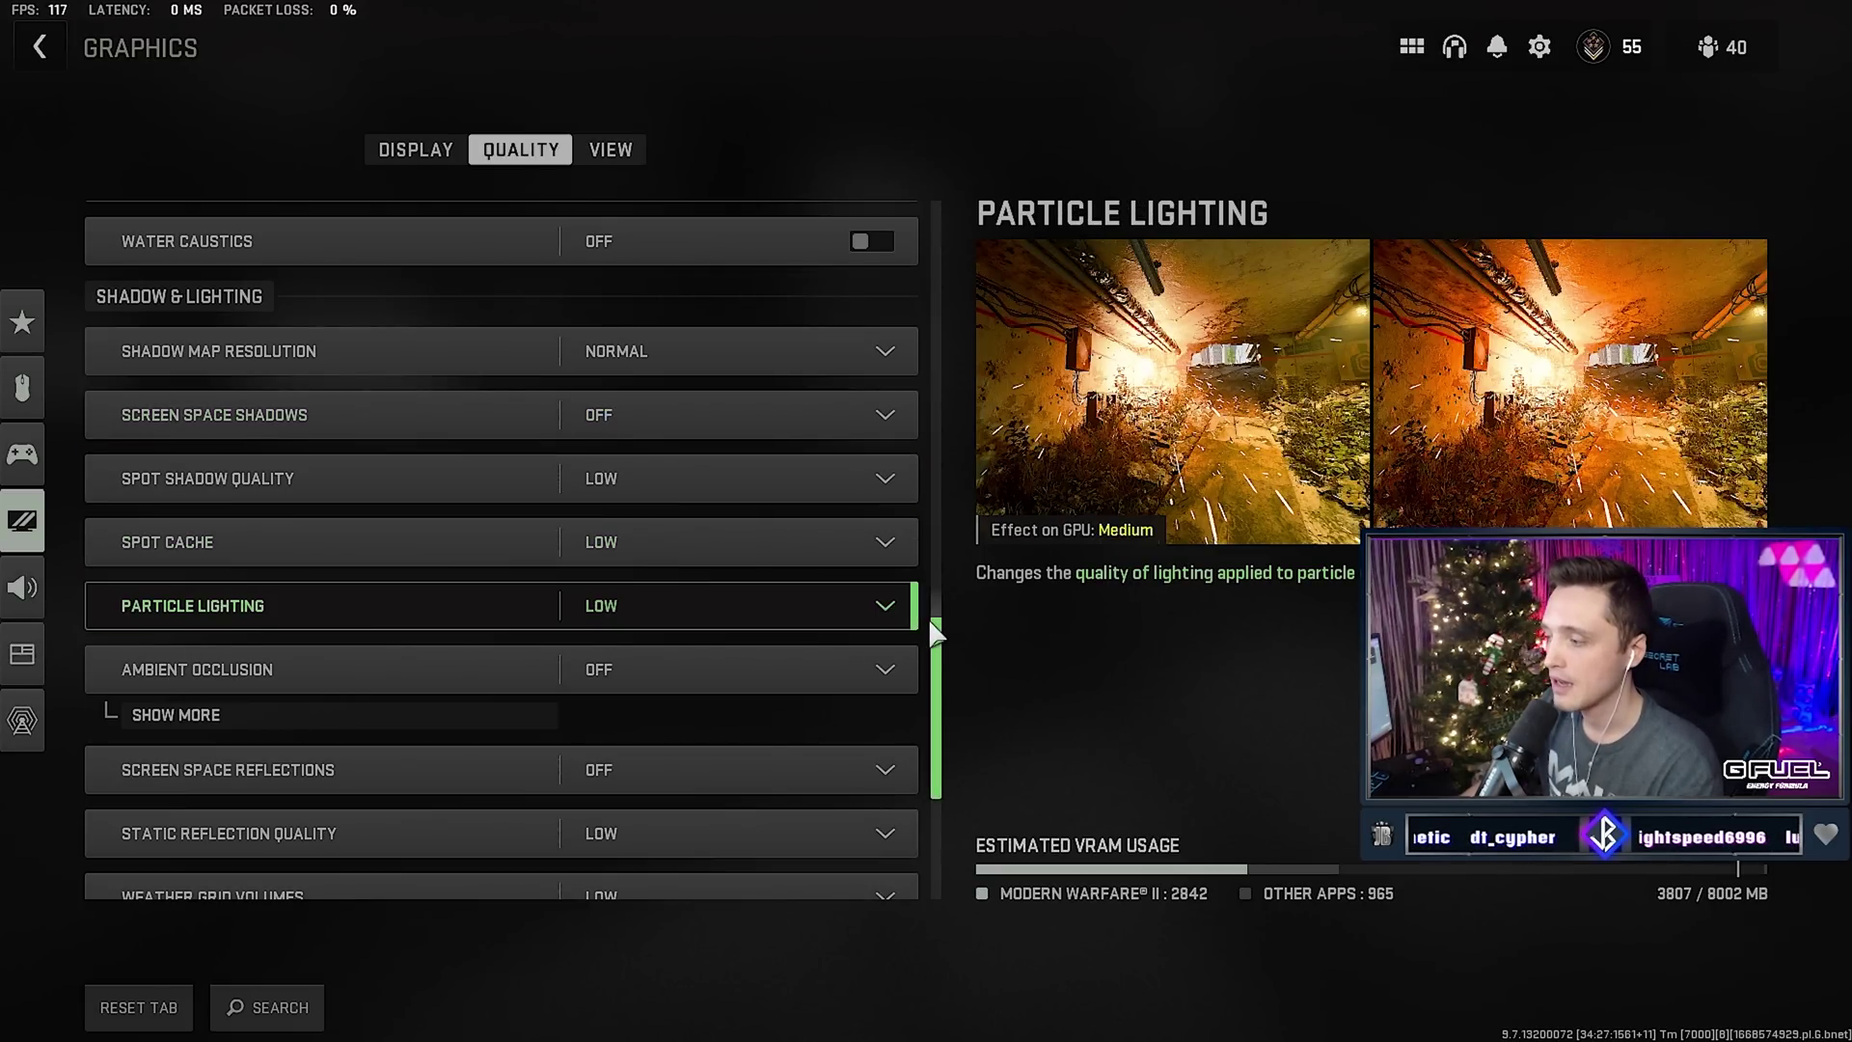
pyautogui.scroll(-1, 941, 641)
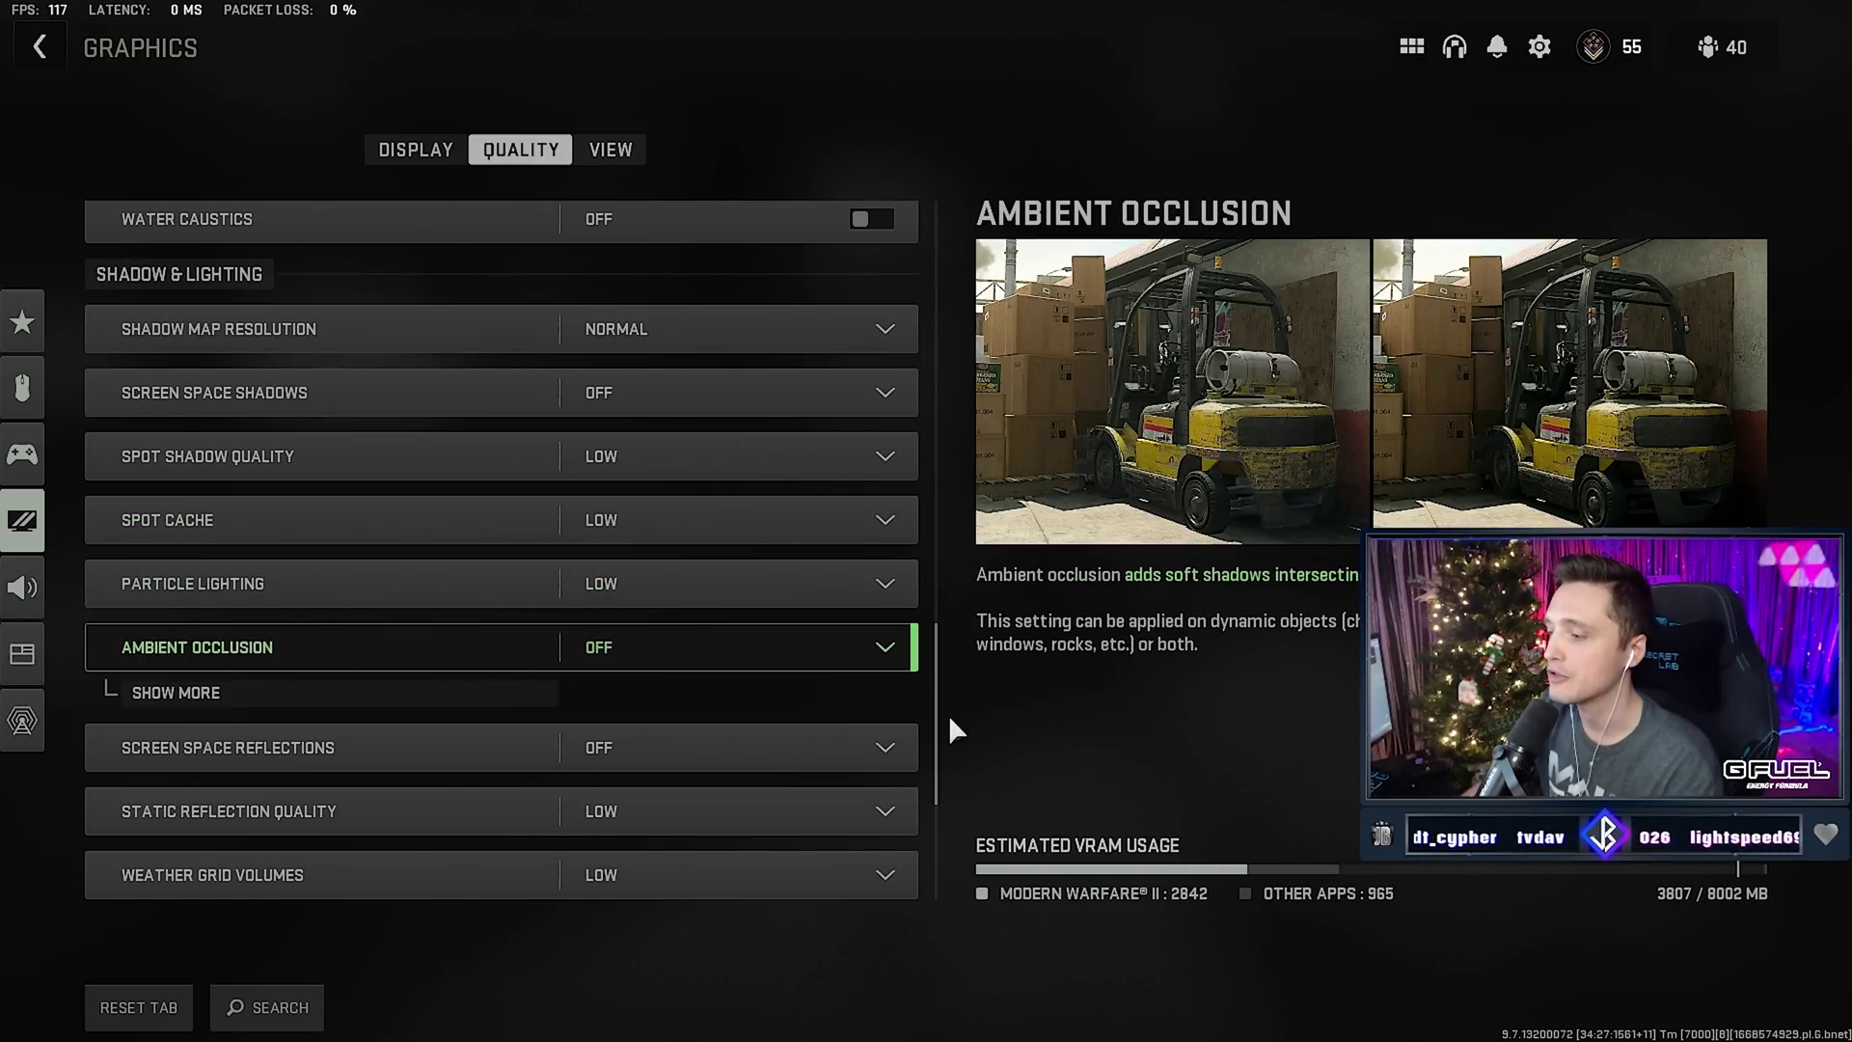
pyautogui.scroll(-5, 935, 714)
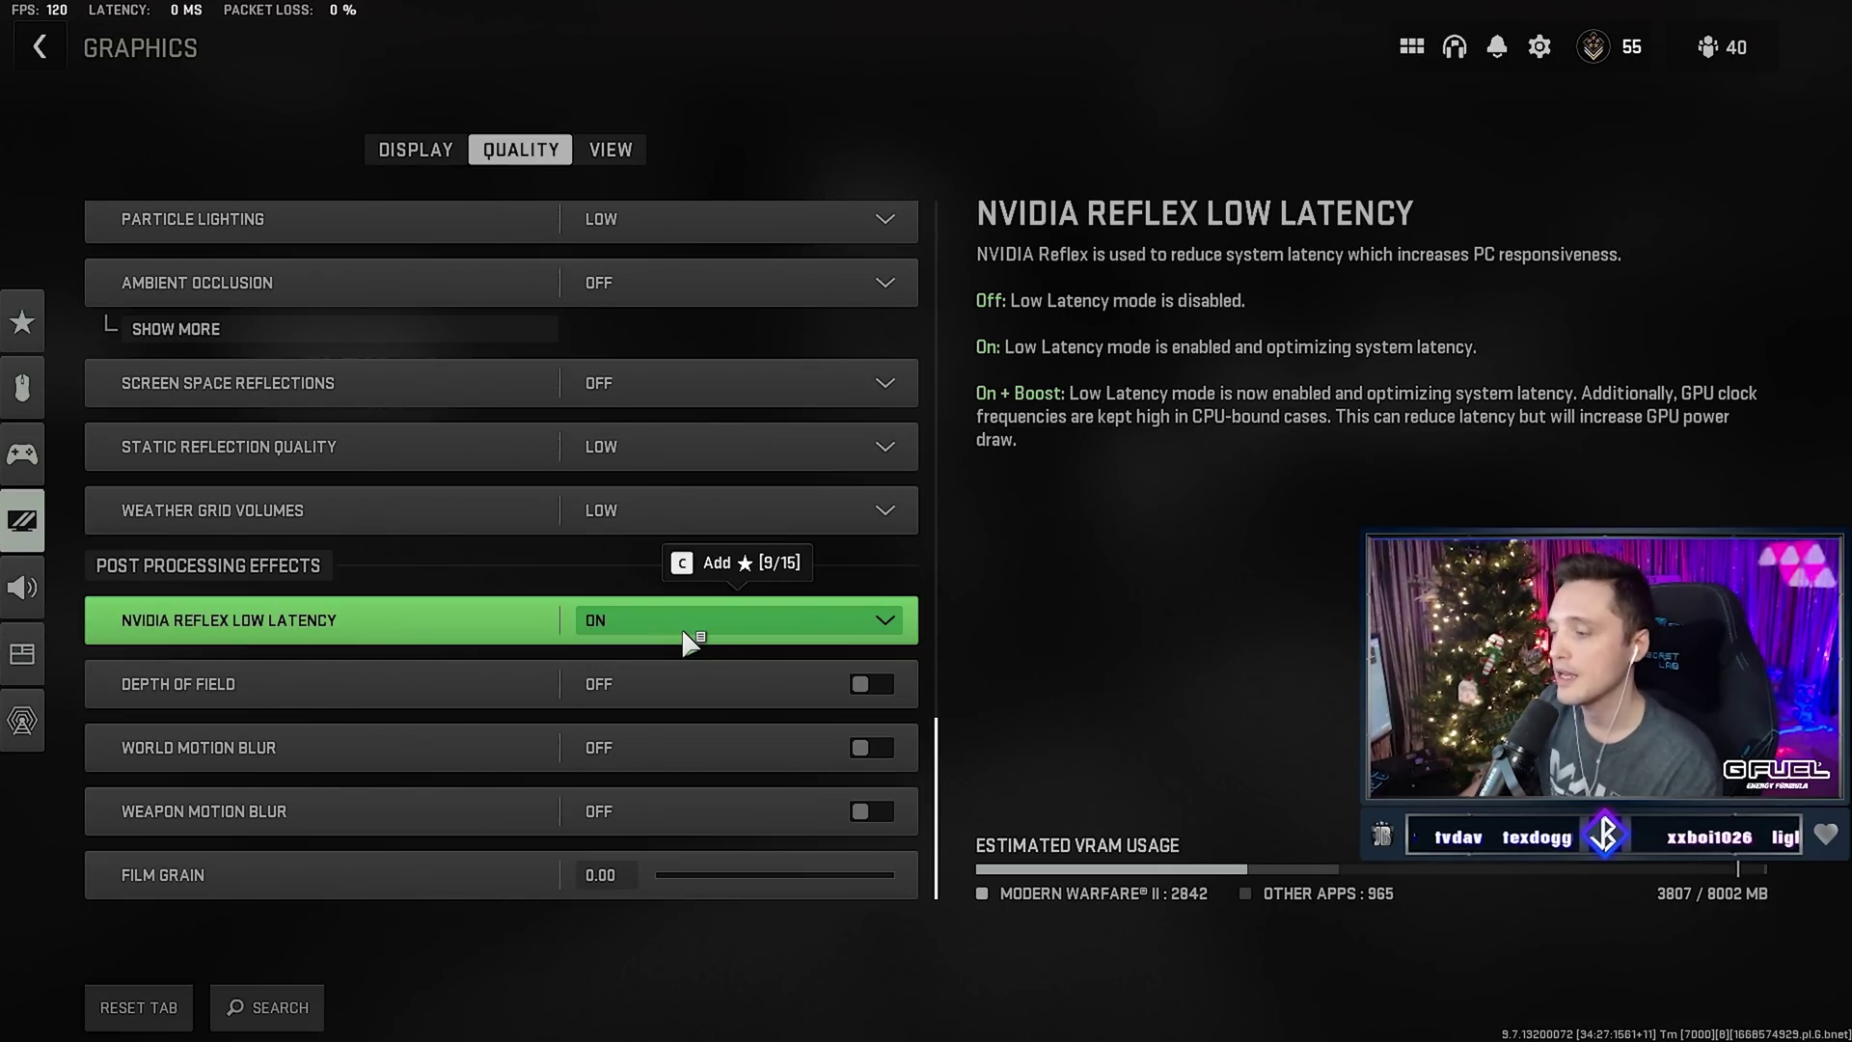
pyautogui.click(683, 633)
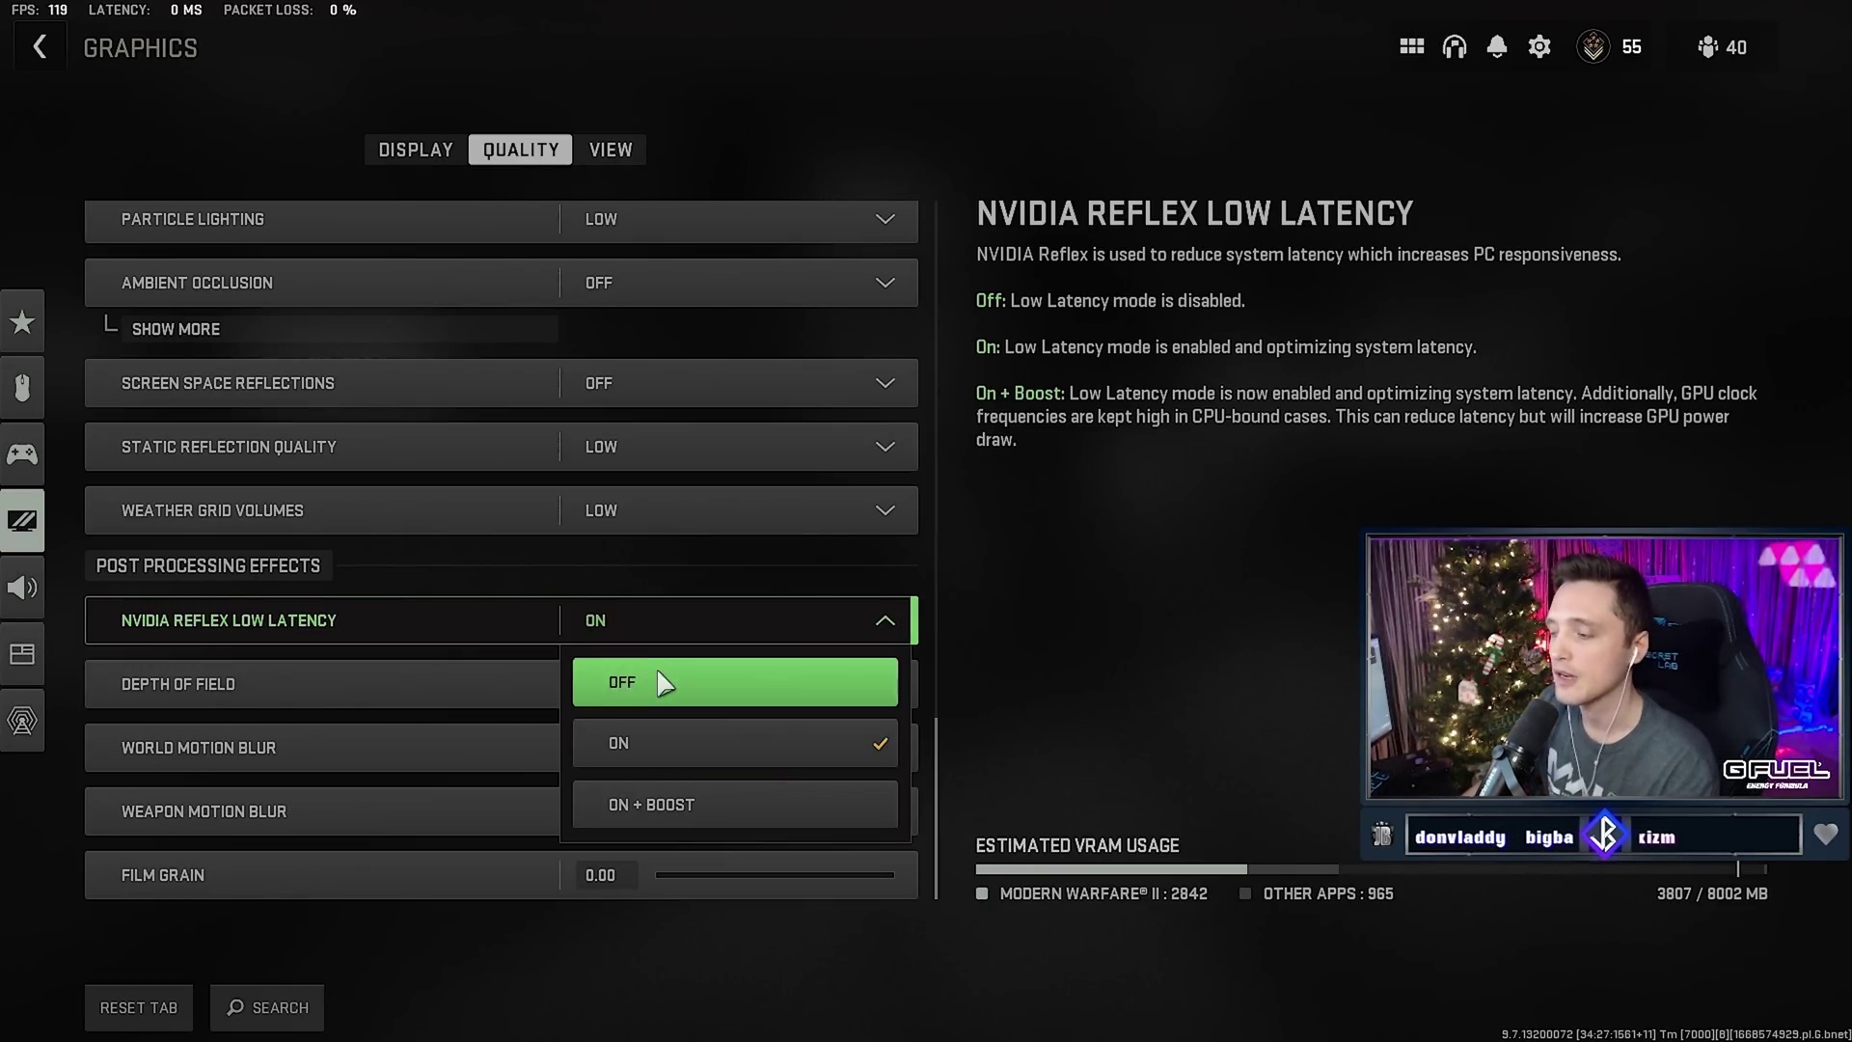
pyautogui.click(666, 622)
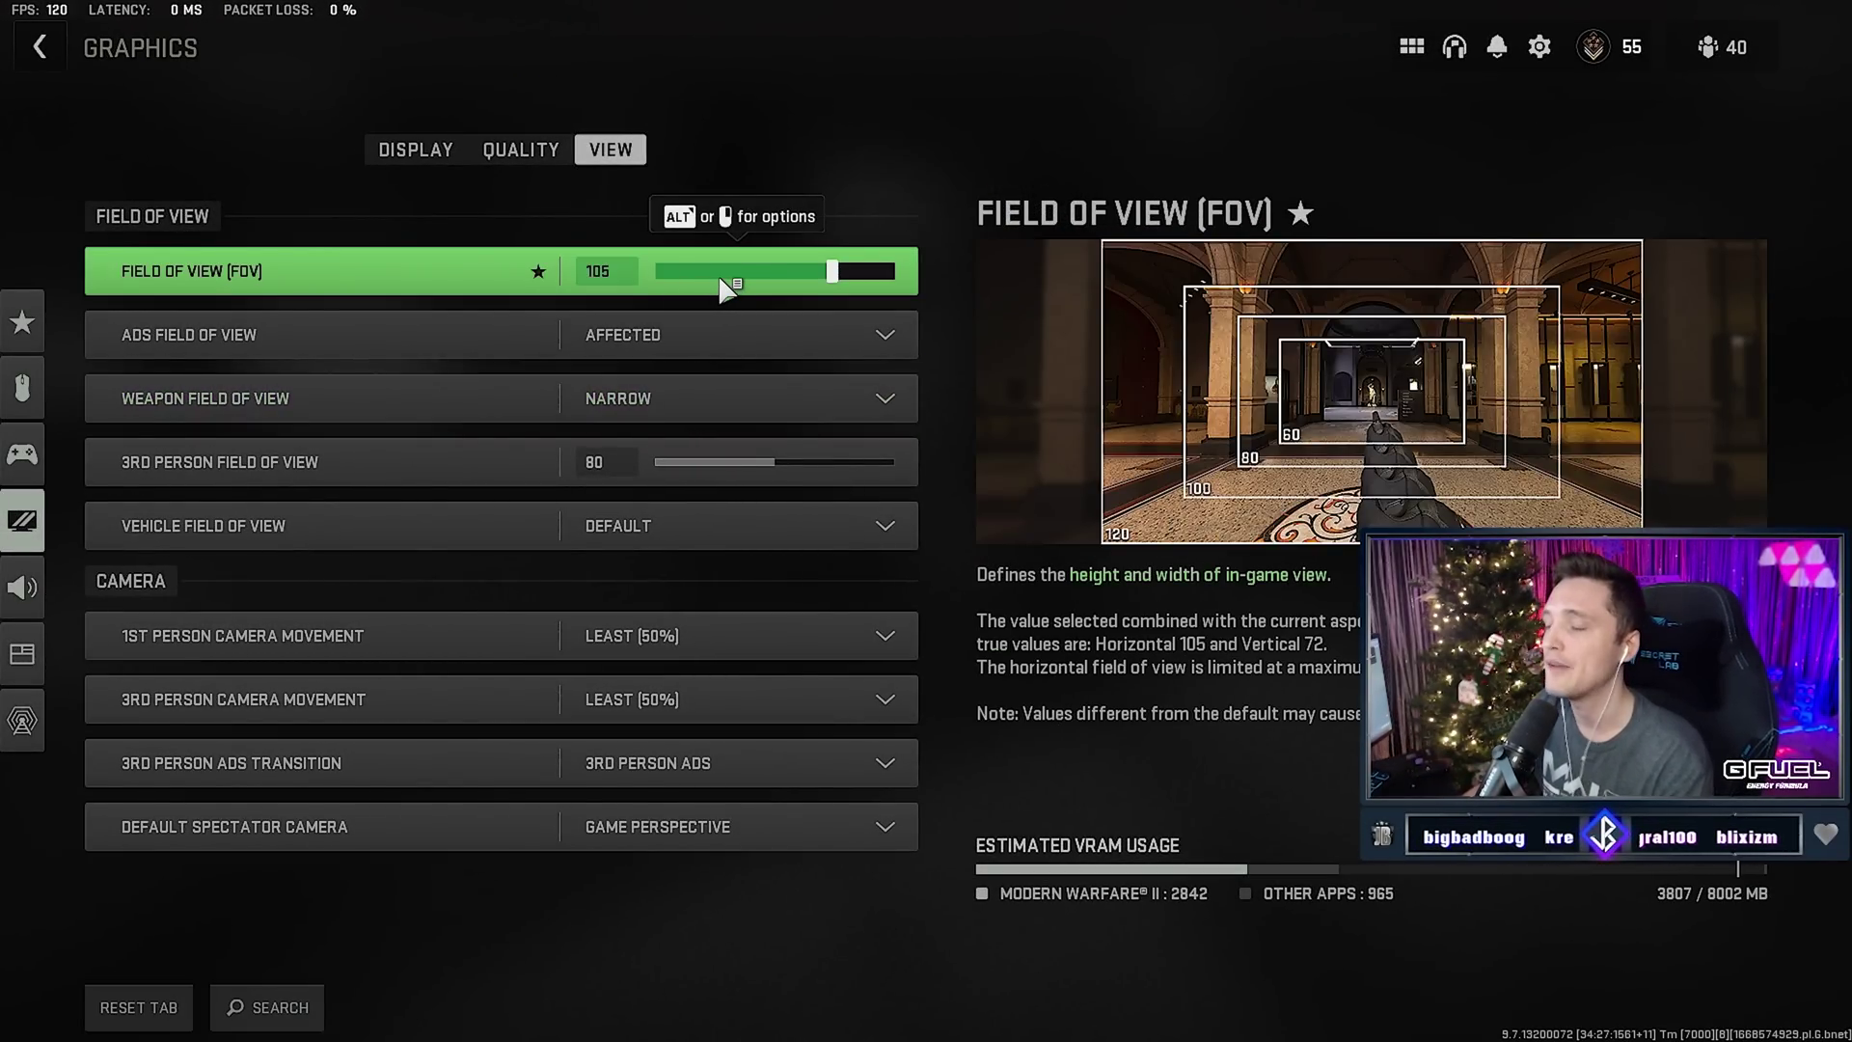
# In the View graphics settings, raise the Field of View to 120 and restore it to 105.
pyautogui.moveTo(836, 271); pyautogui.dragTo(892, 271)
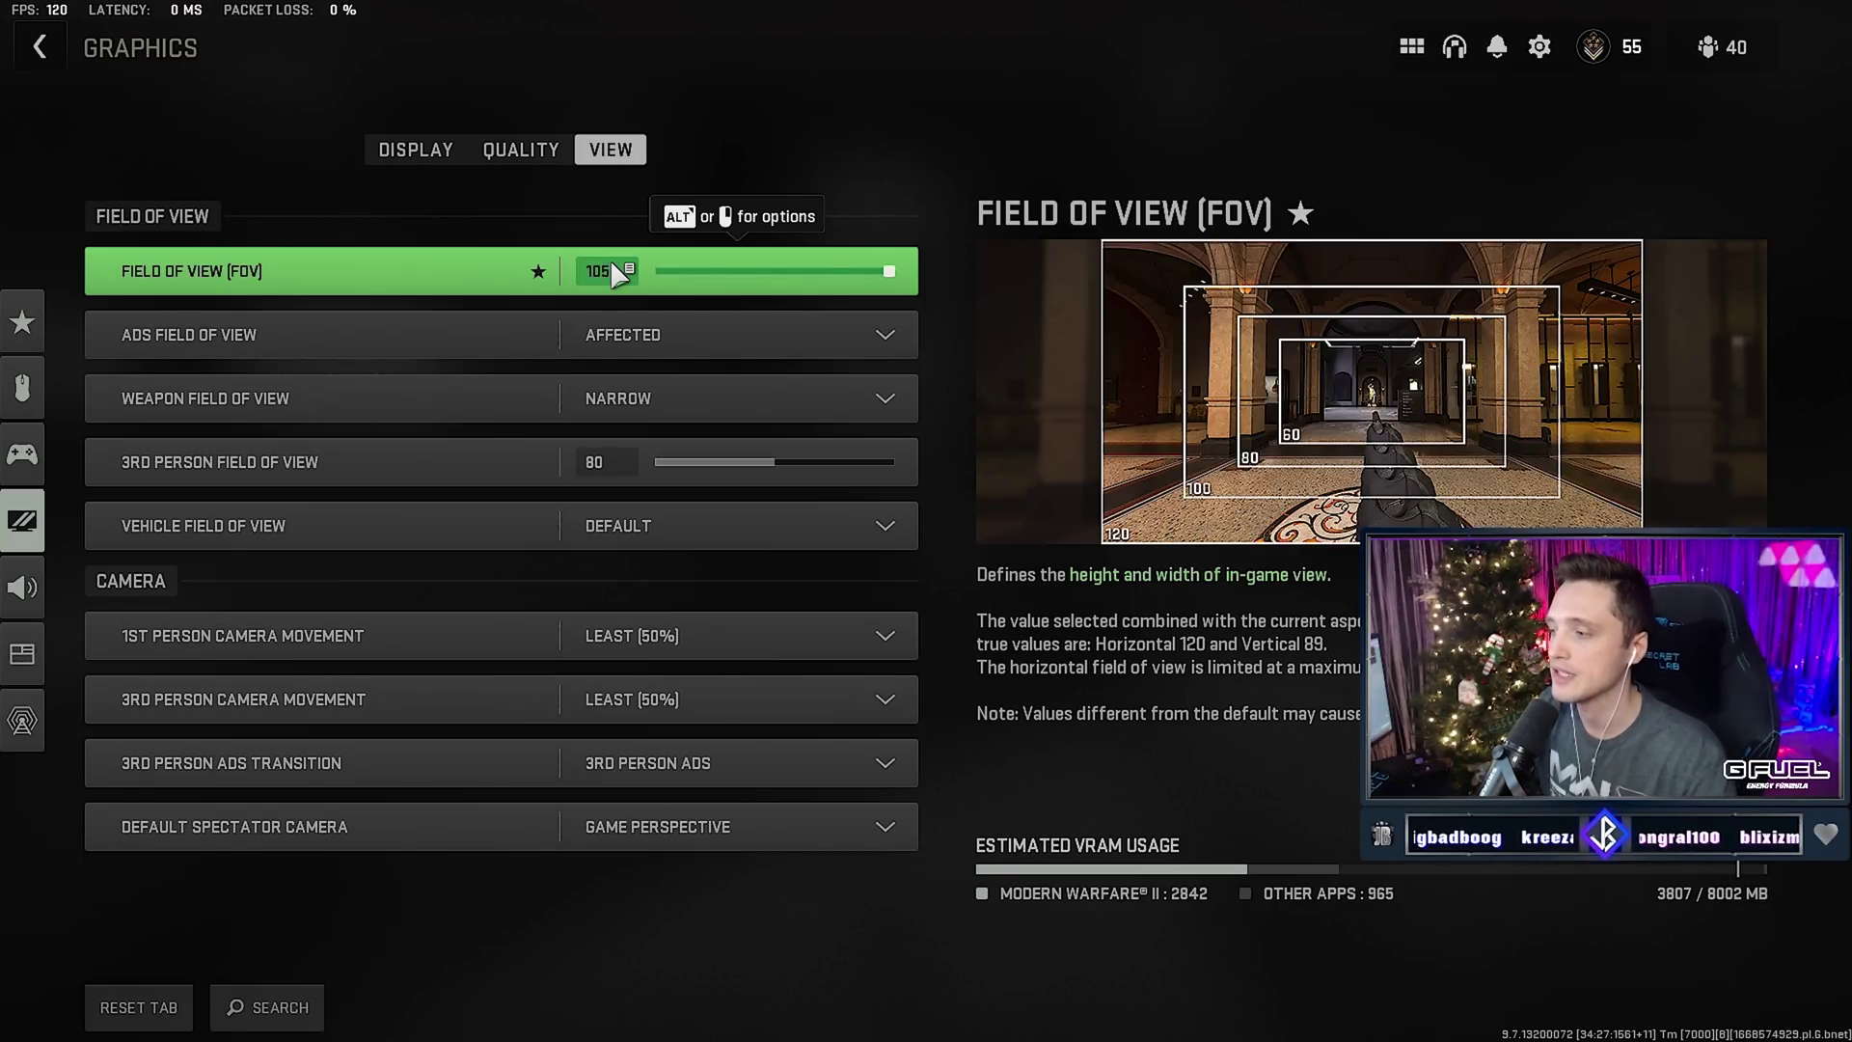
pyautogui.write('5')
pyautogui.press('Return')
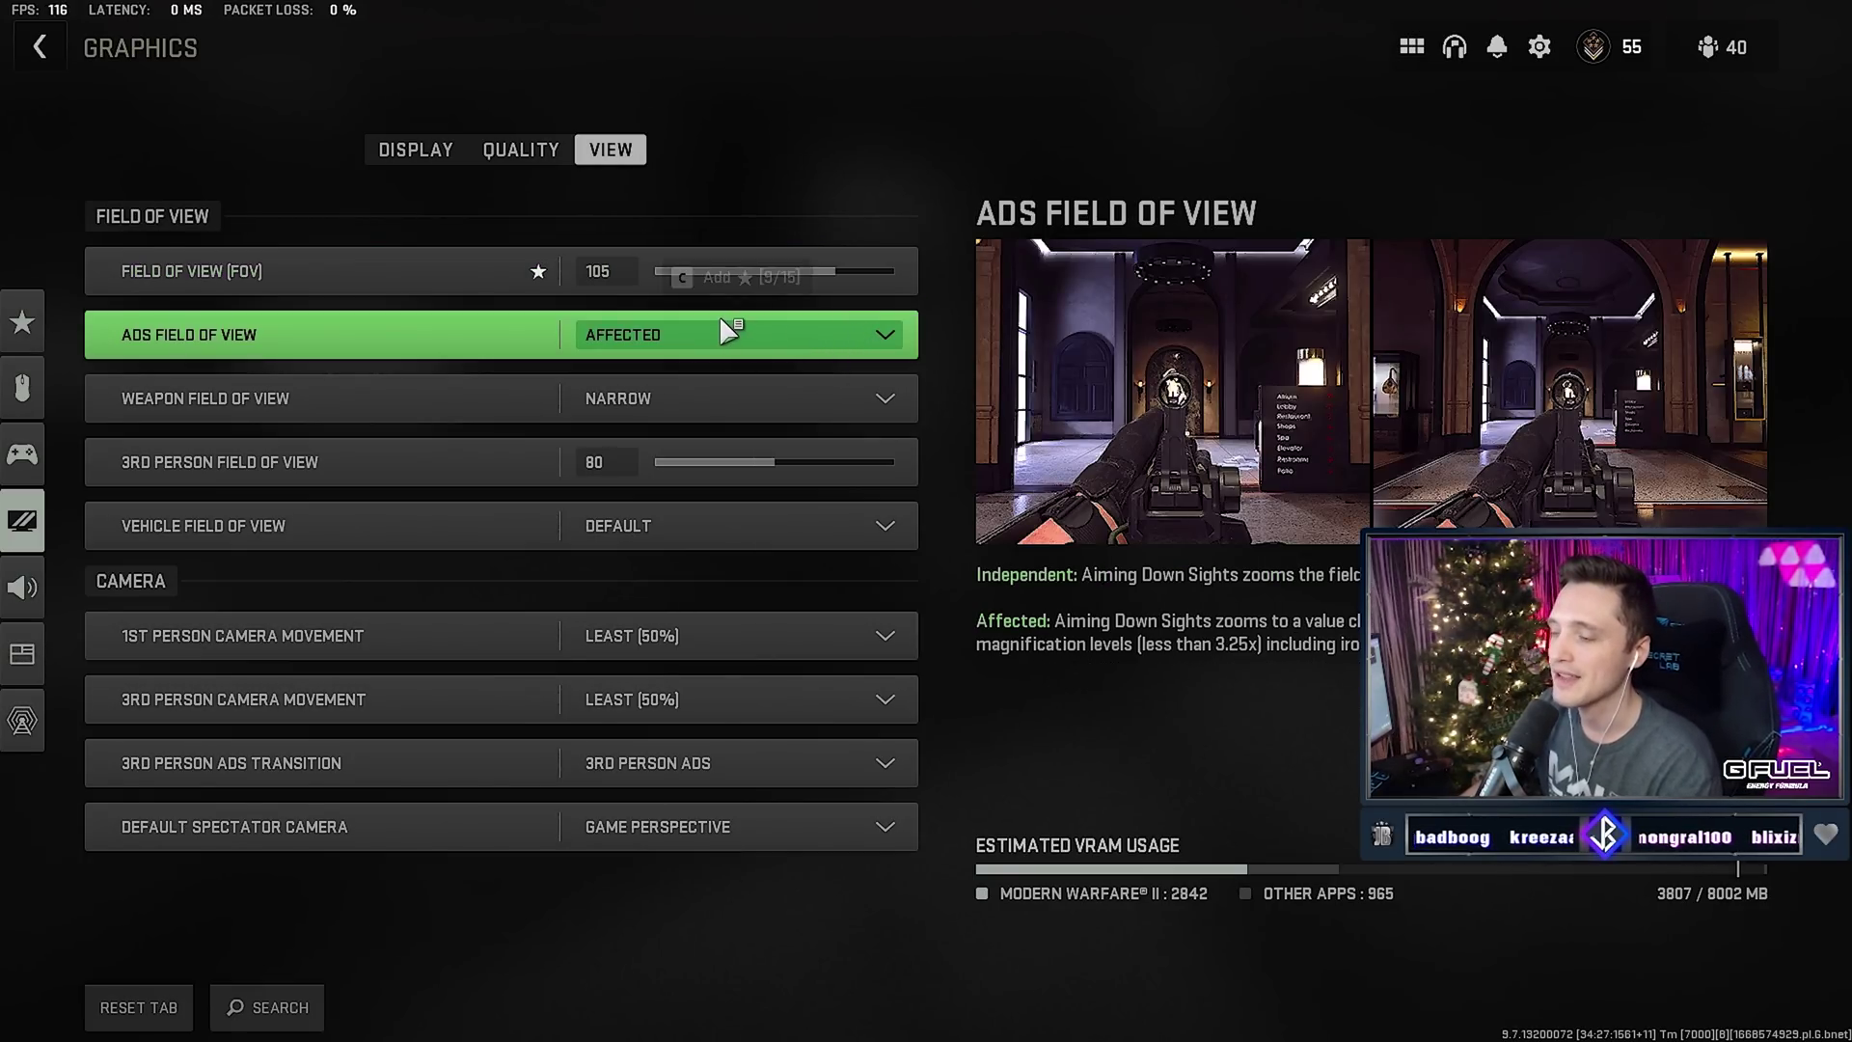
# View the available choices for ADS Field of View, Weapon Field of View and 1st Person Camera Movement.
pyautogui.click(681, 344)
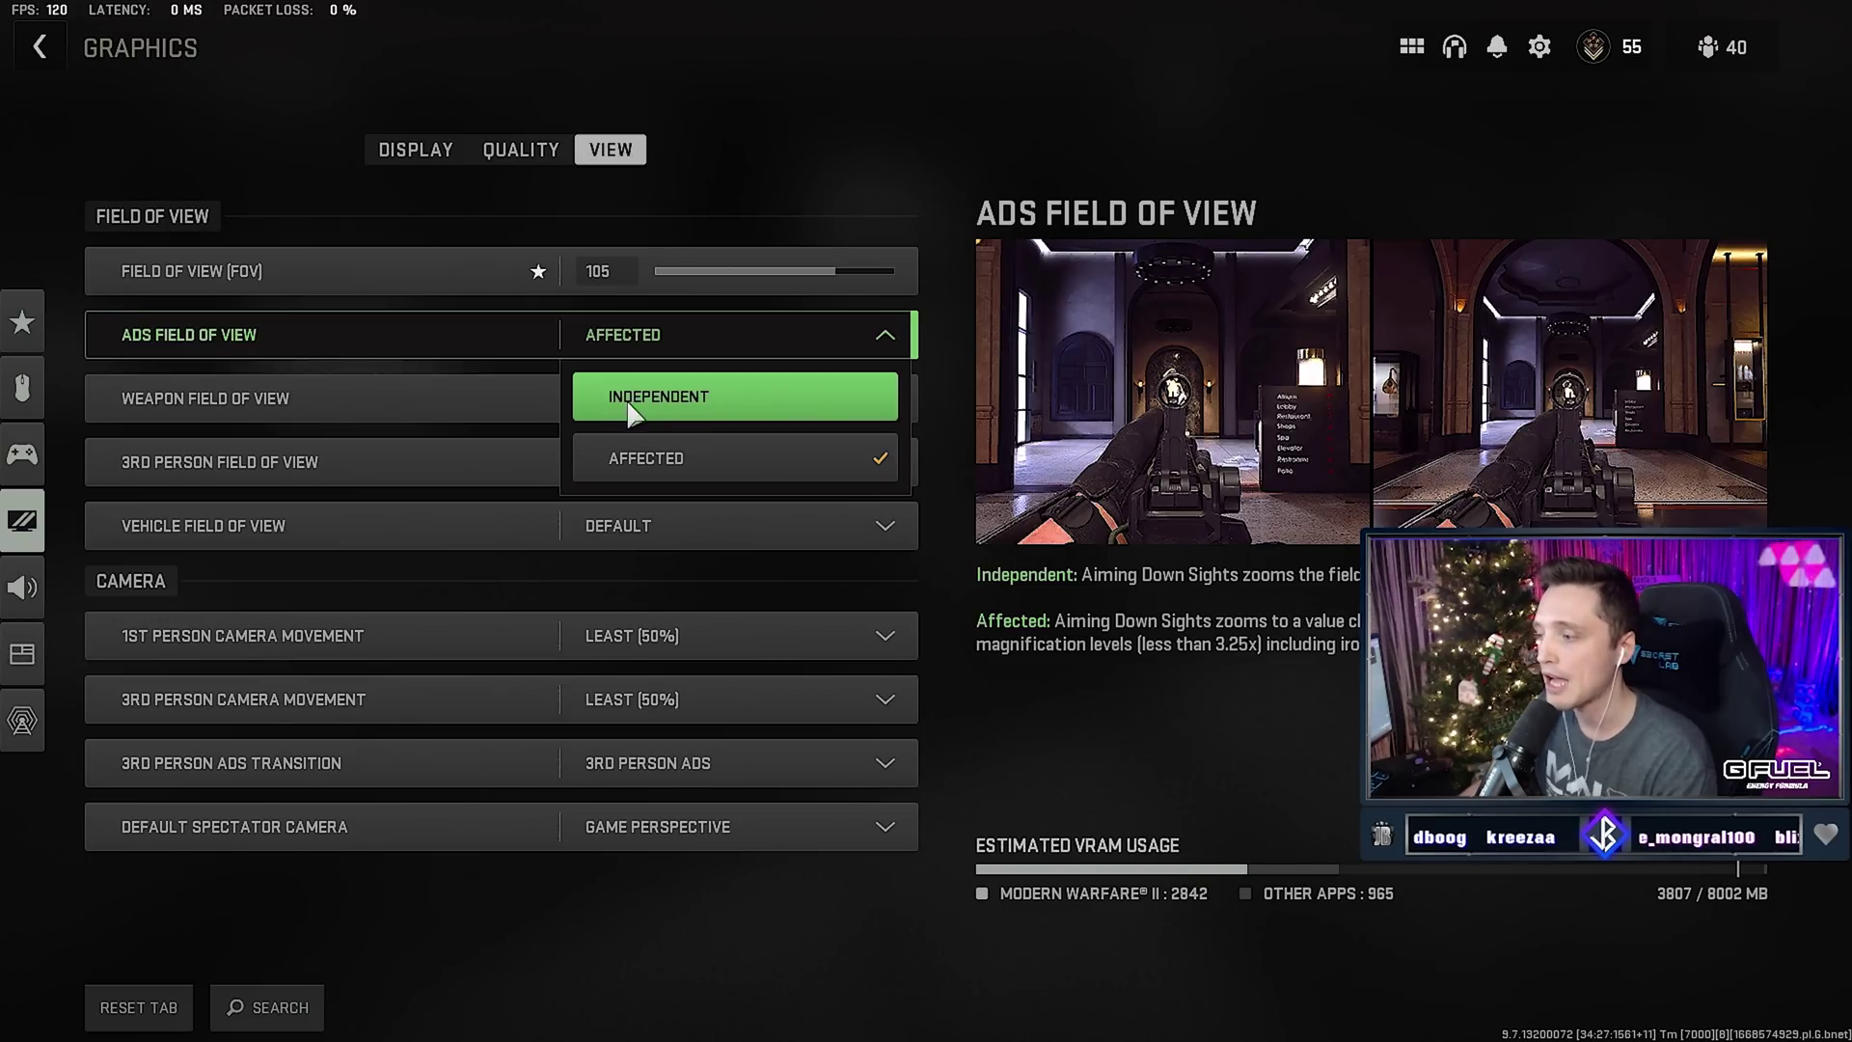
pyautogui.click(656, 323)
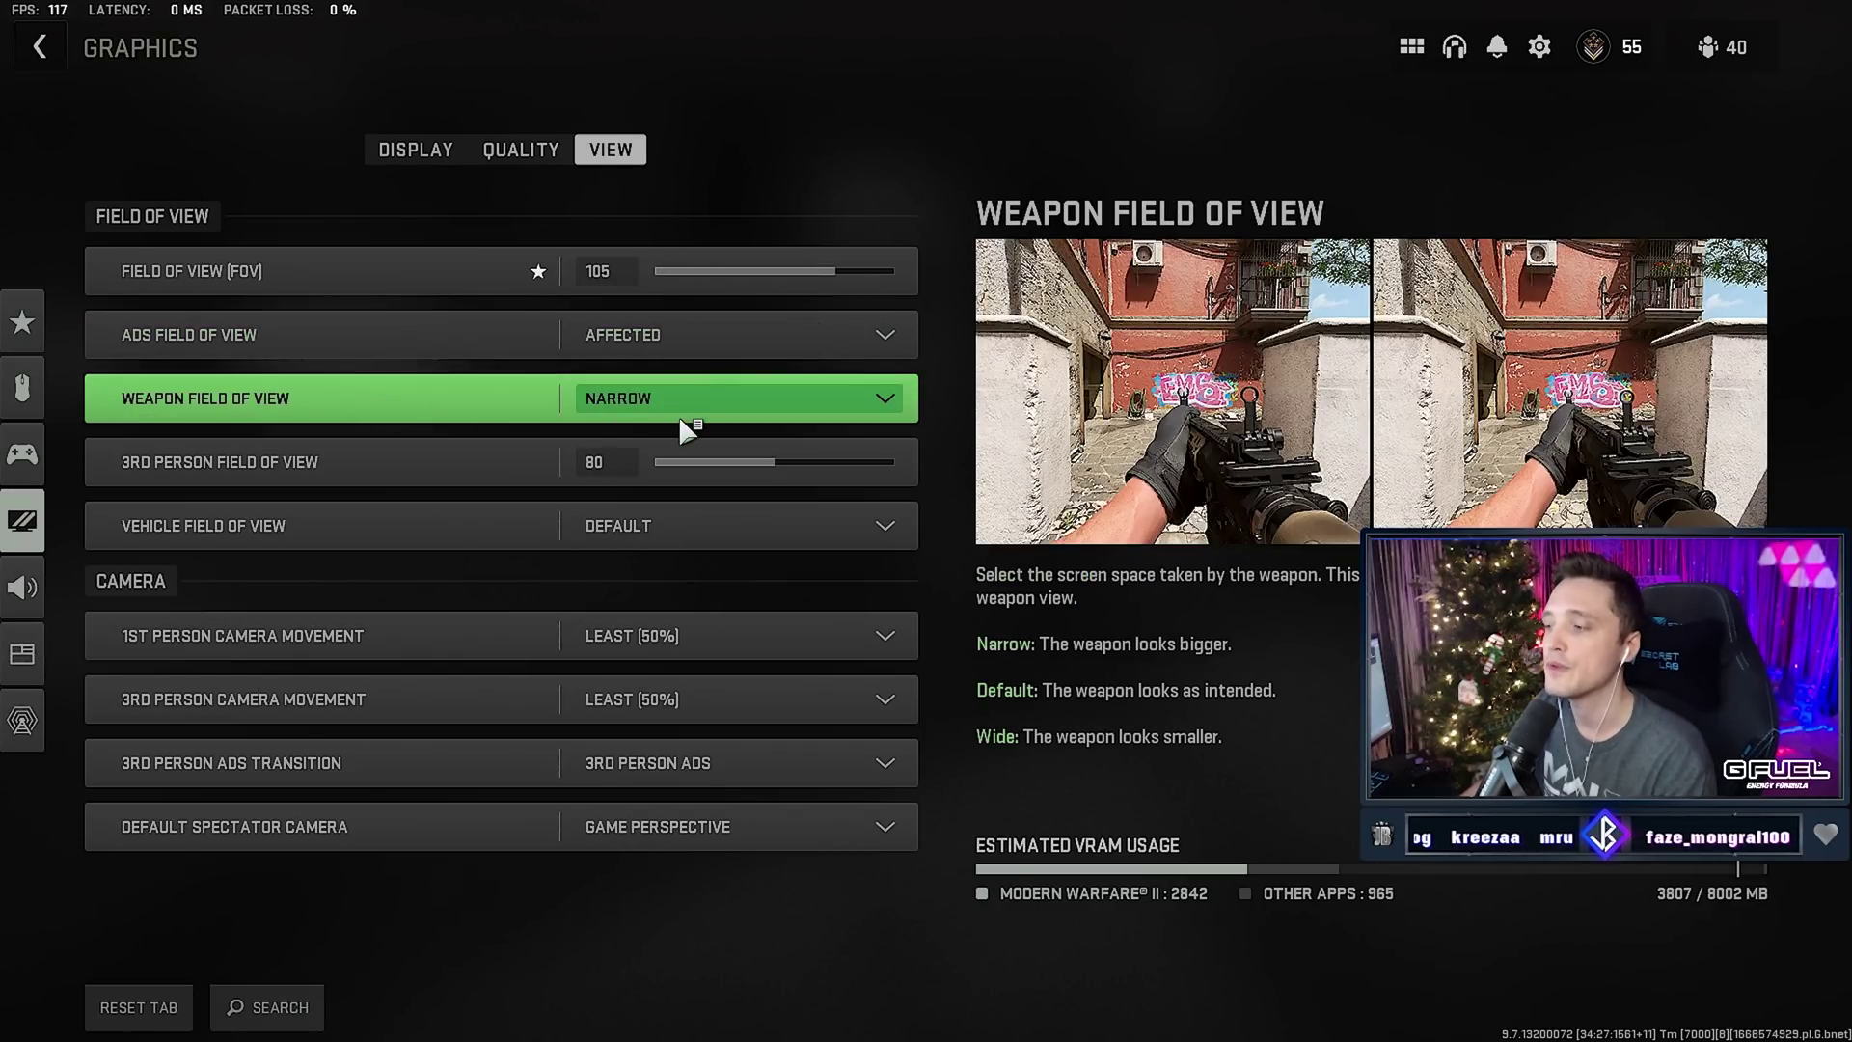
pyautogui.click(668, 403)
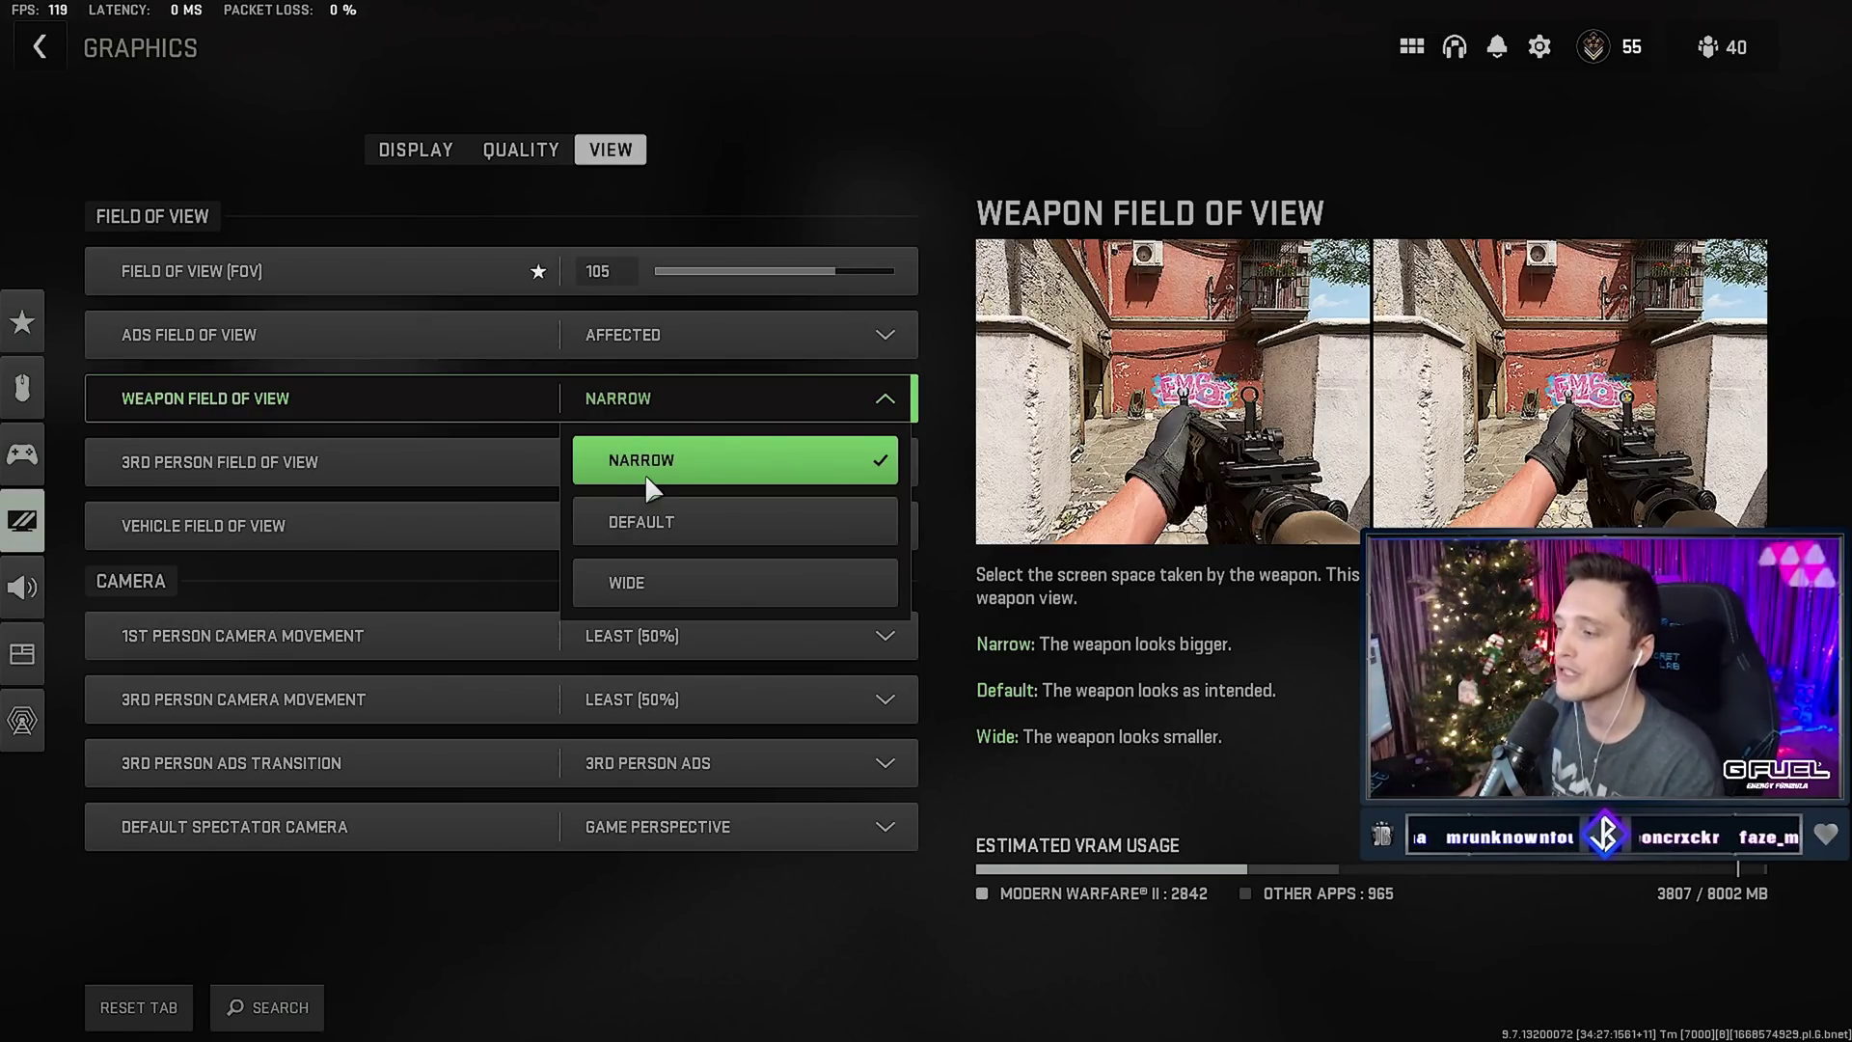
pyautogui.click(690, 411)
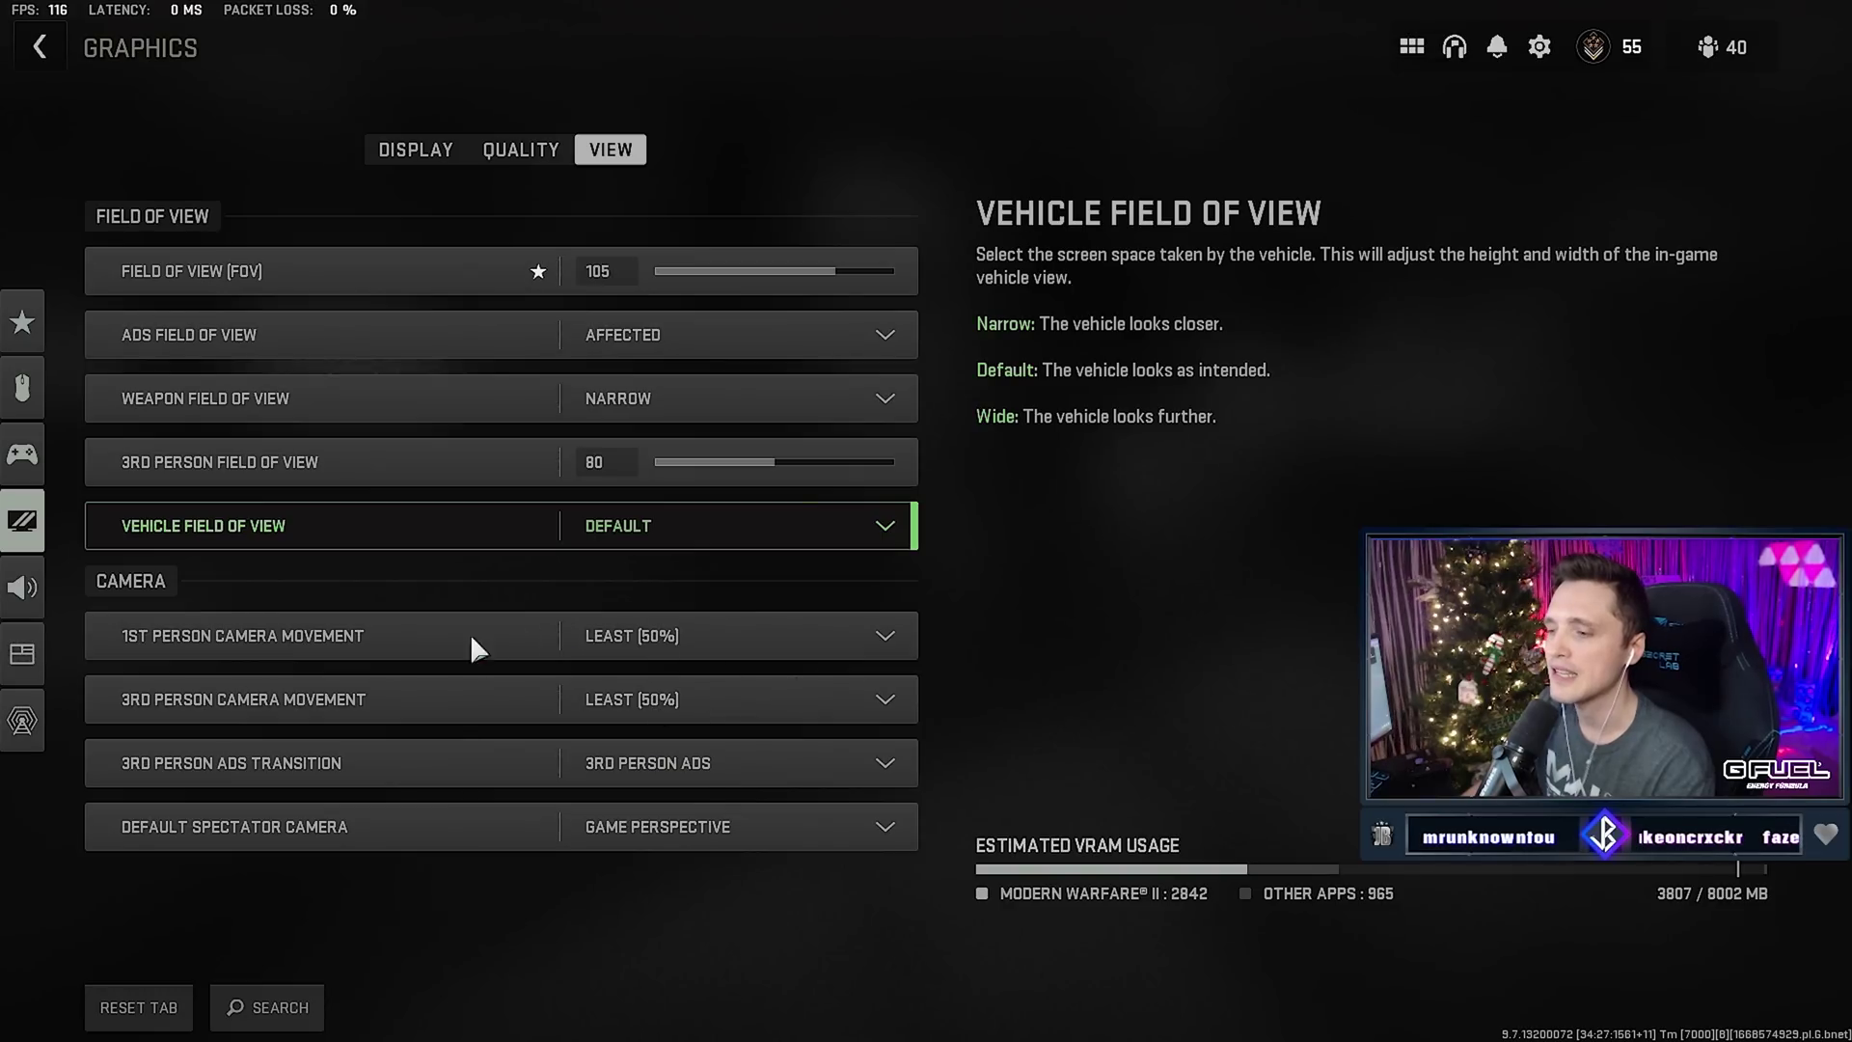
pyautogui.click(749, 635)
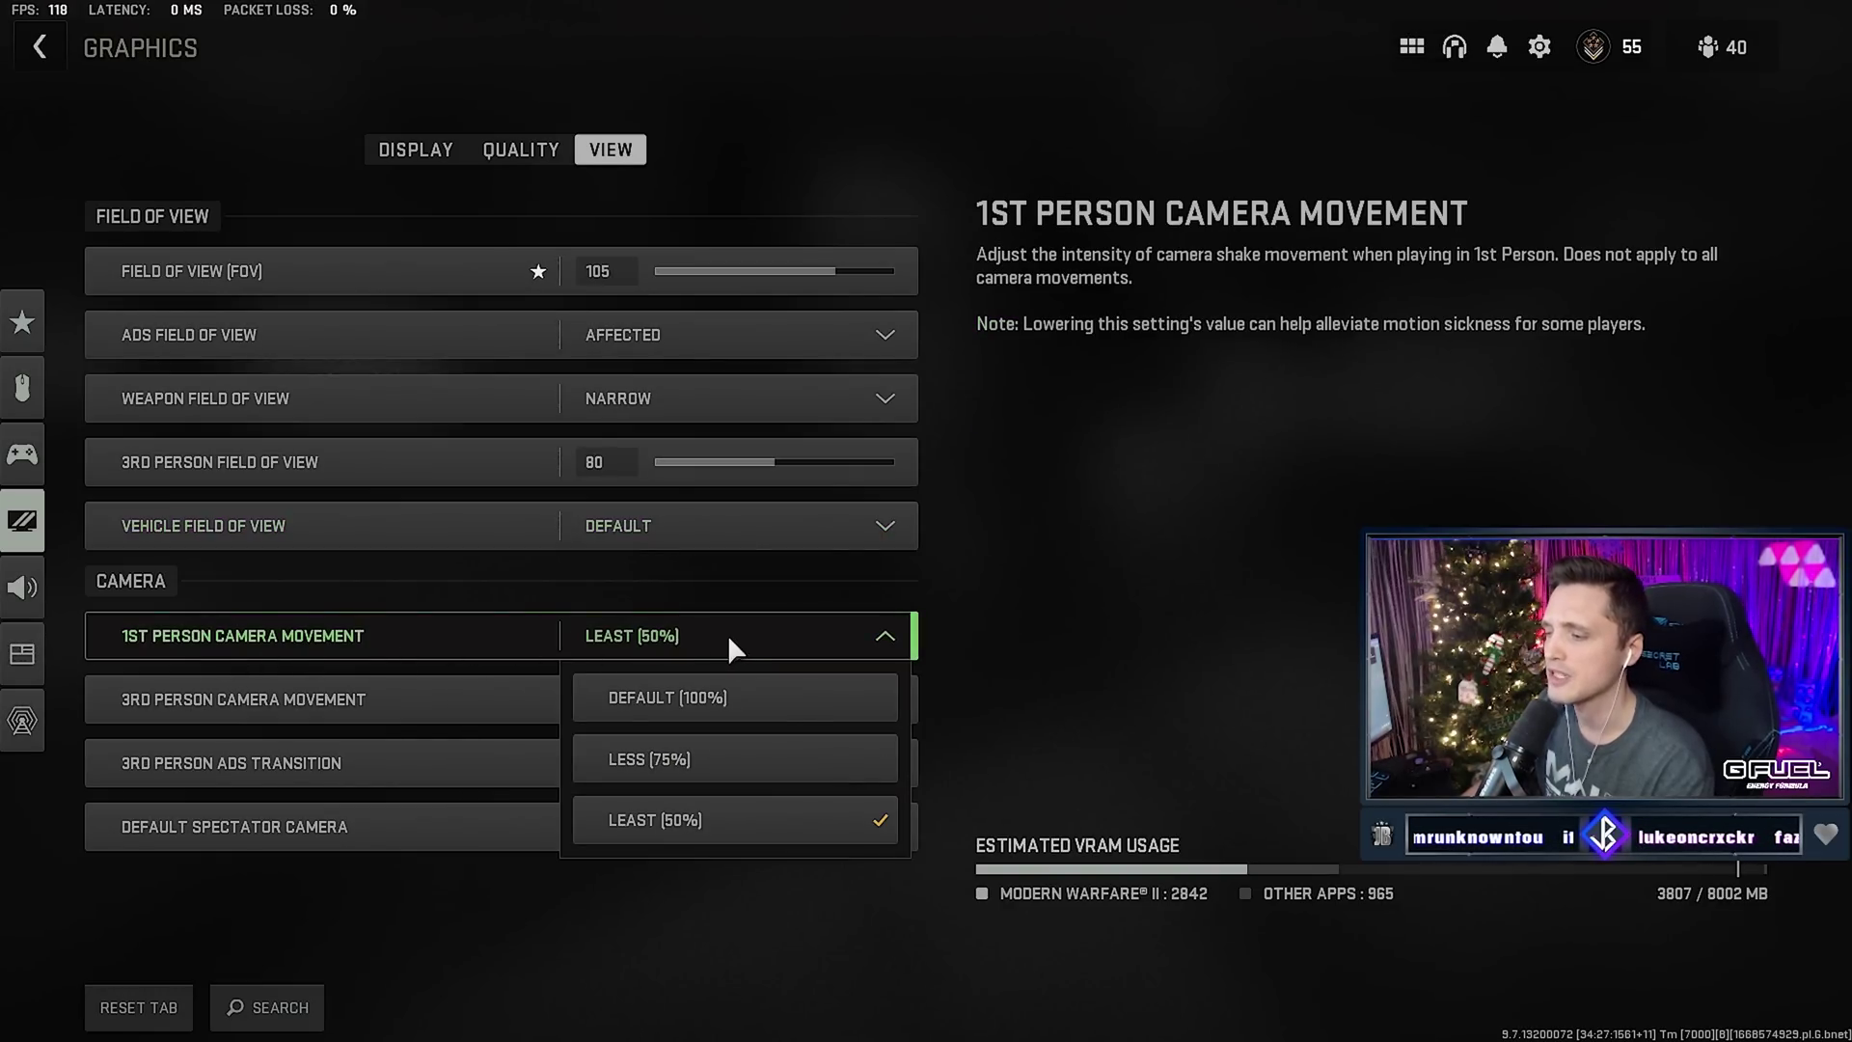
pyautogui.click(673, 630)
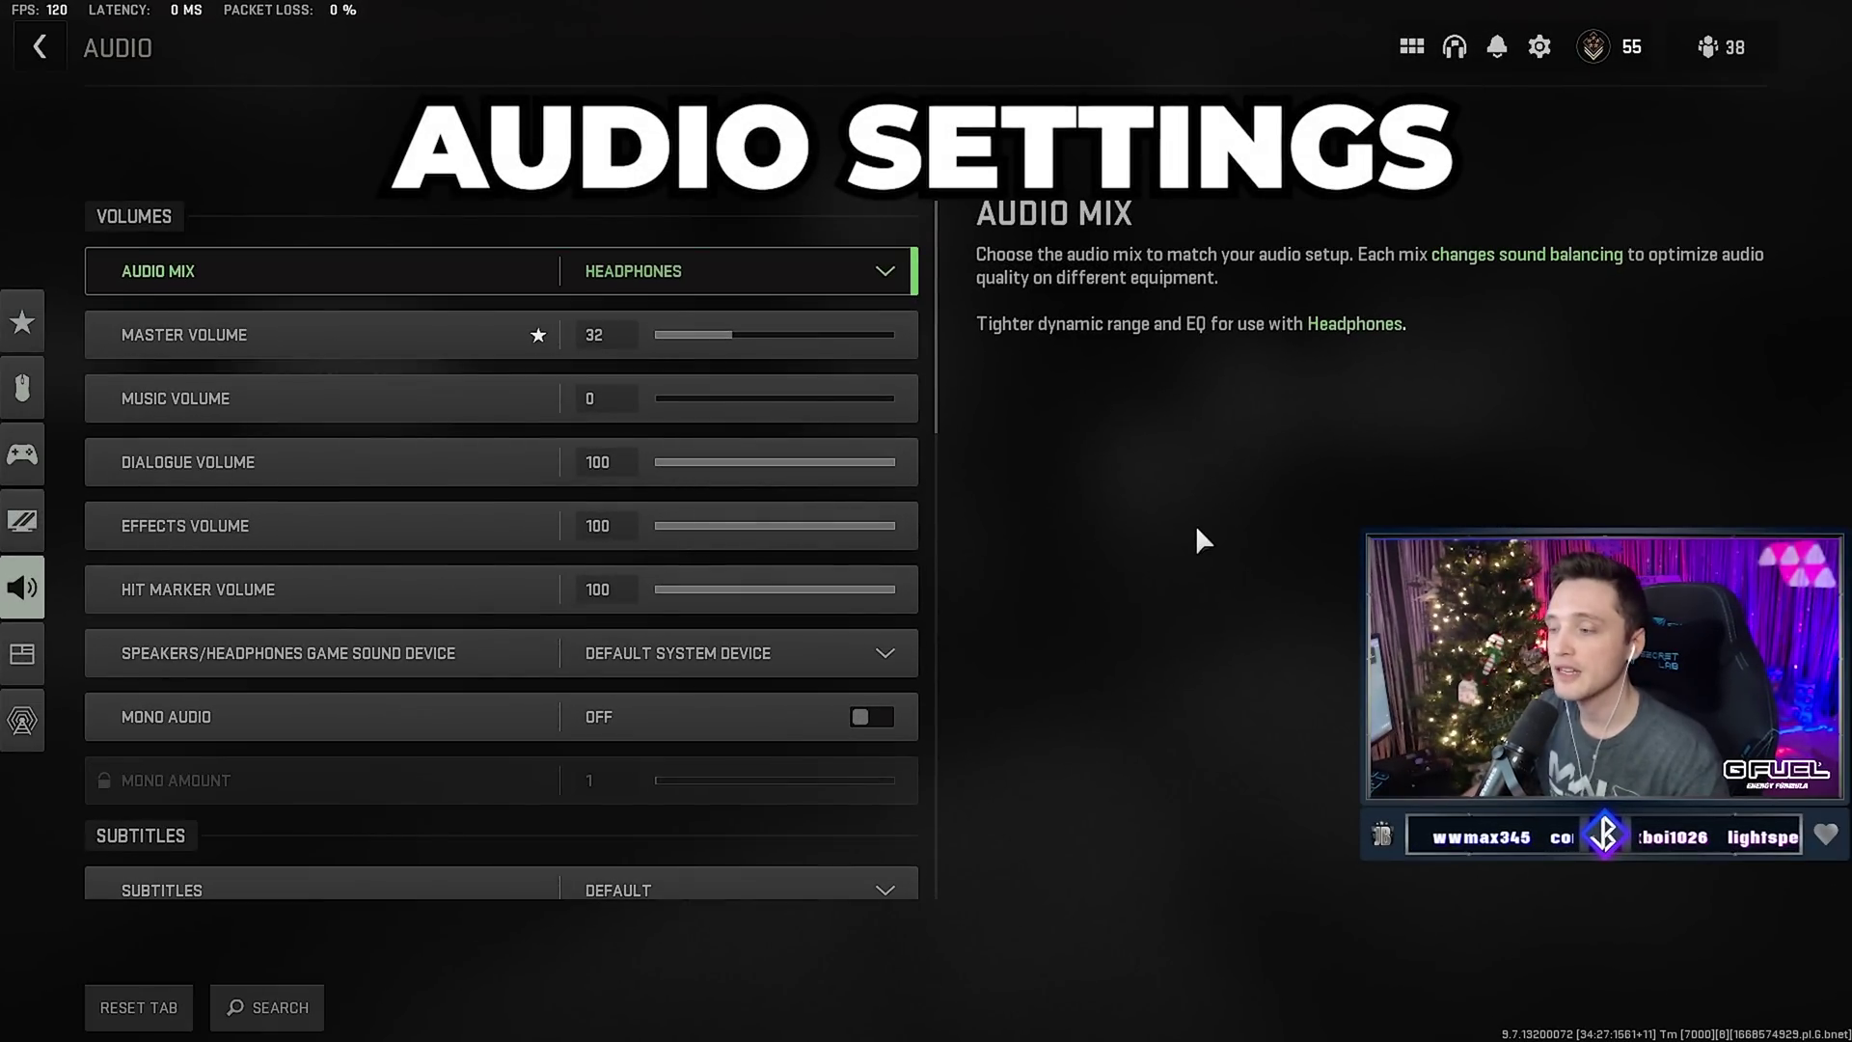
# Check the Audio Mix and Voice Chat Device choices in the Audio settings.
pyautogui.click(722, 278)
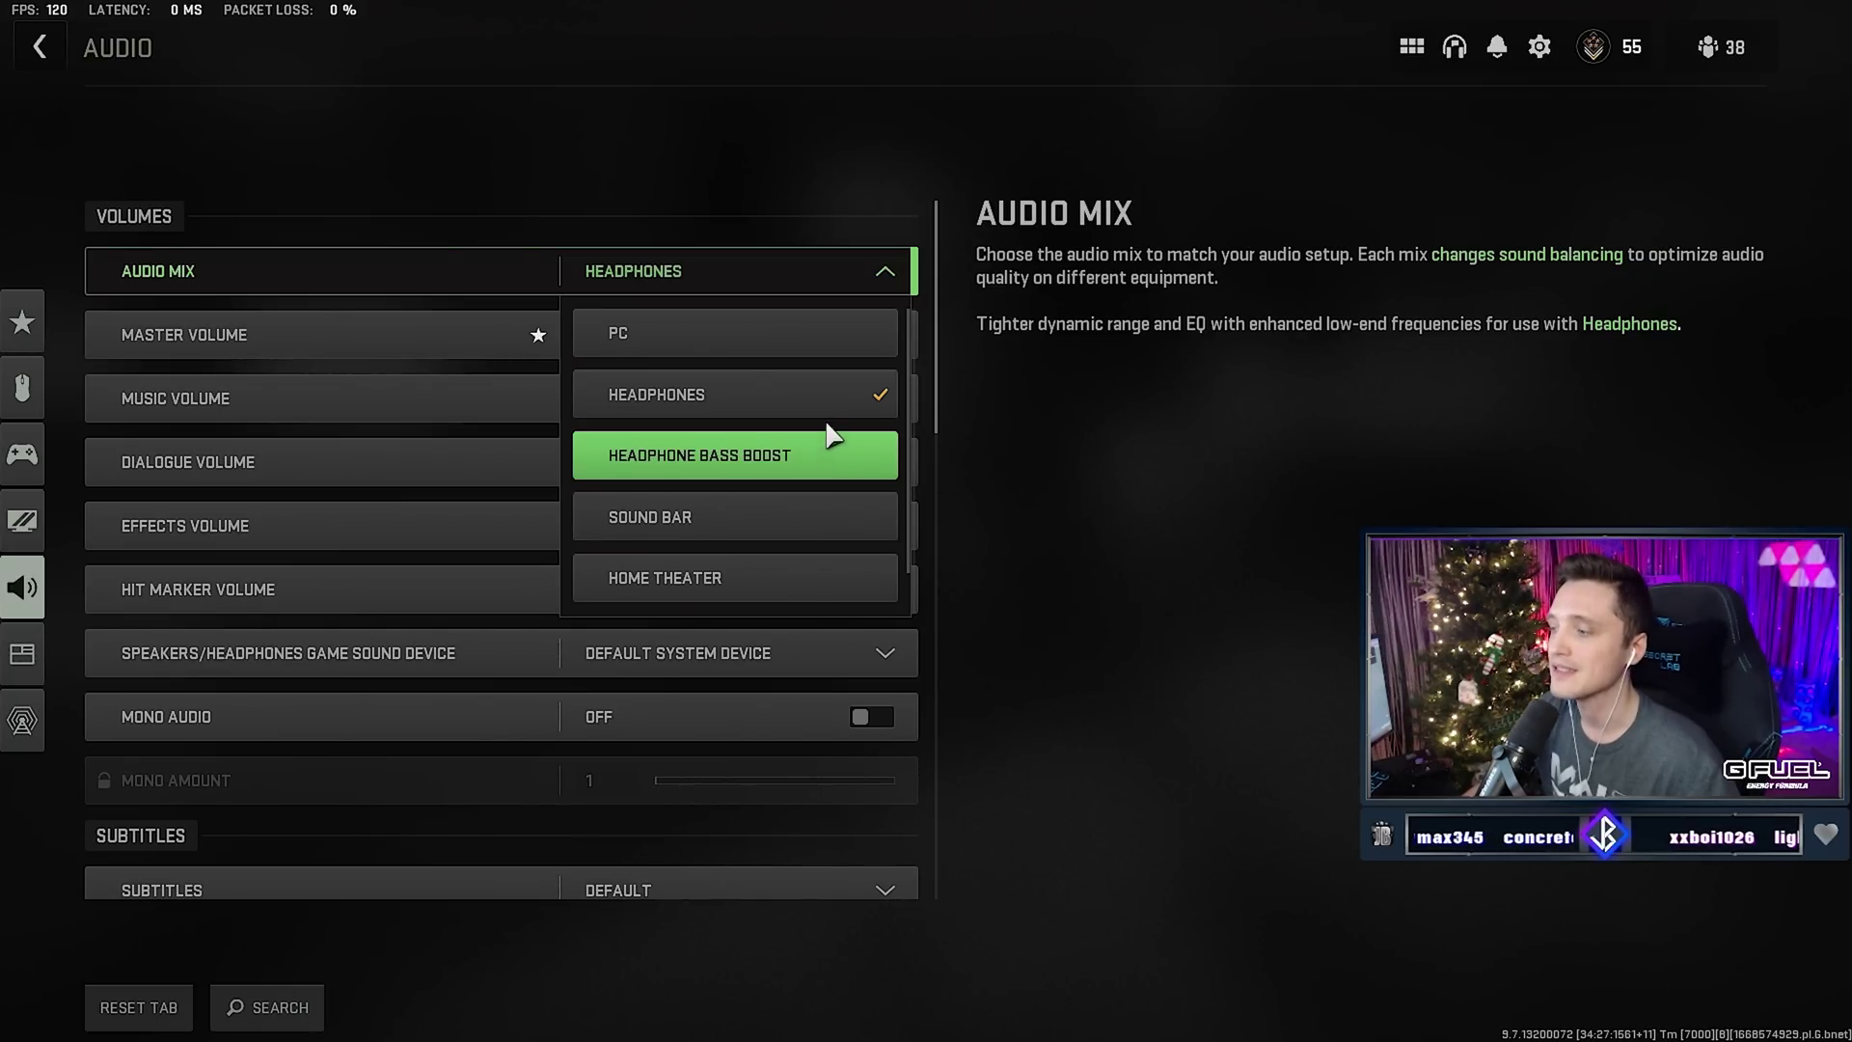
pyautogui.click(814, 277)
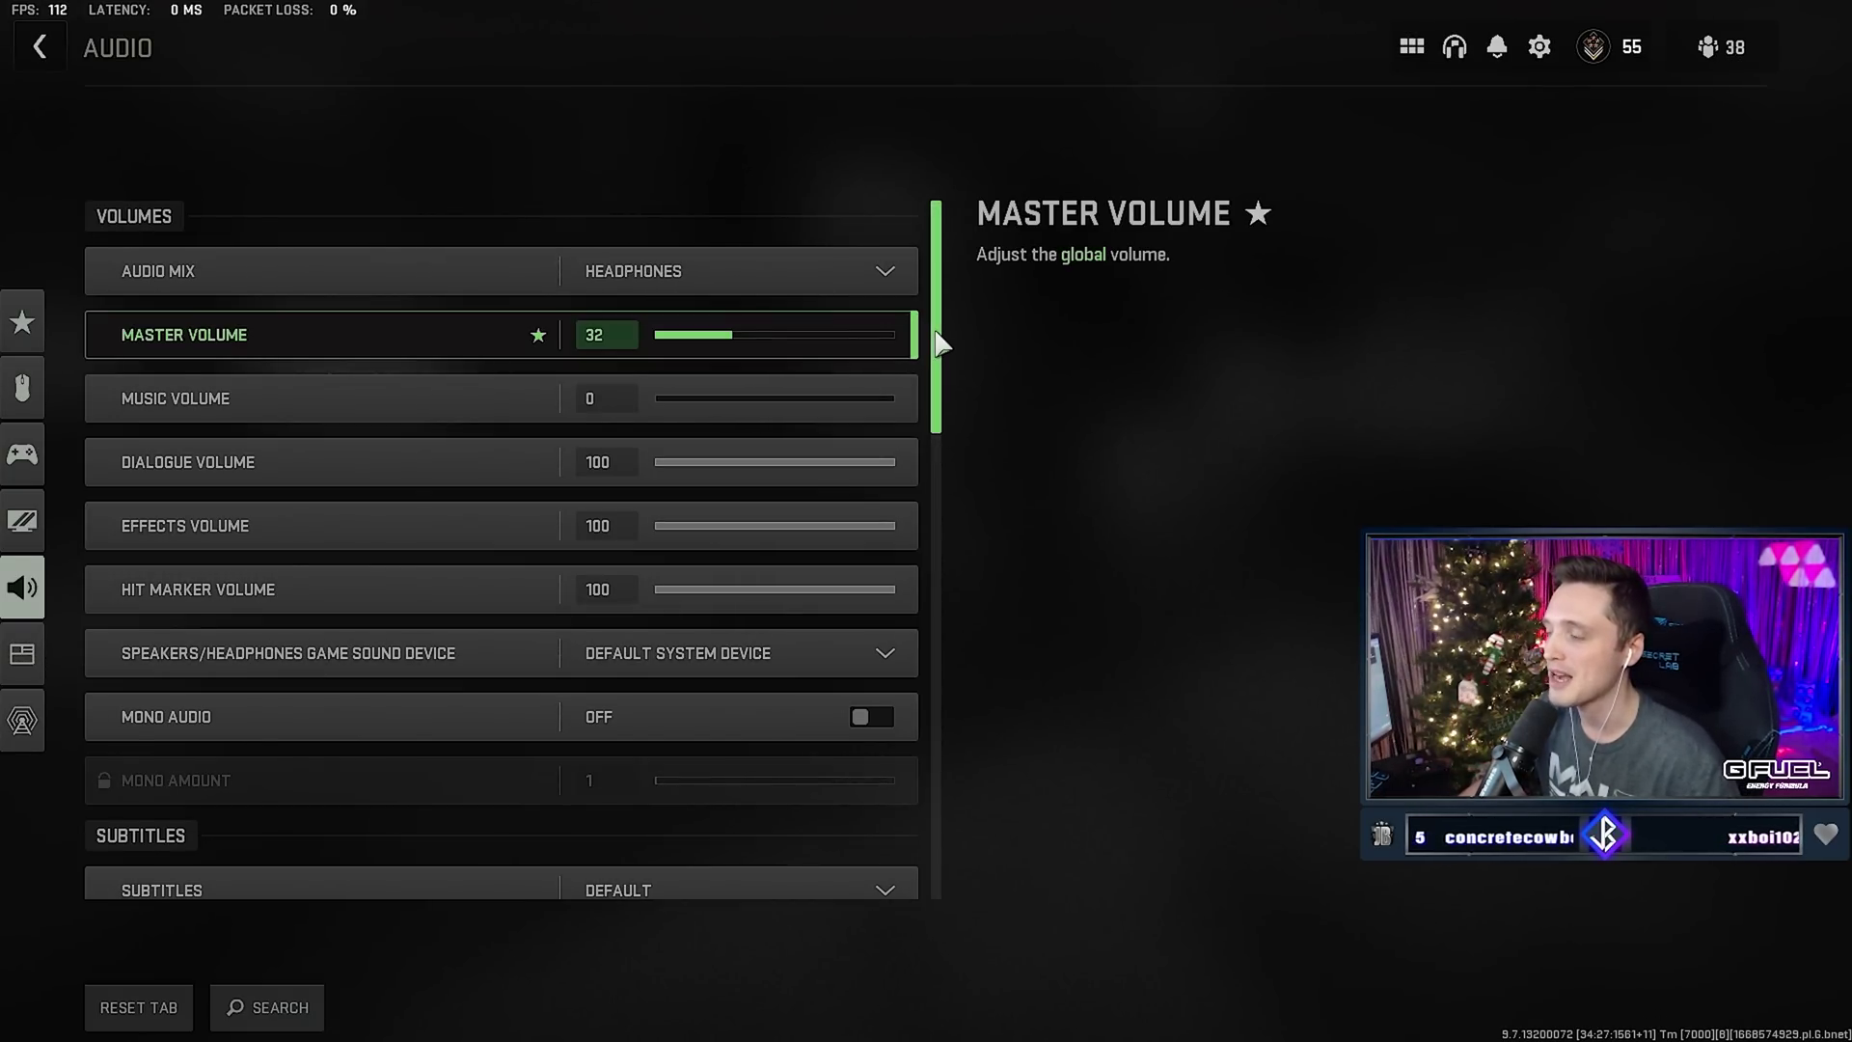
pyautogui.moveTo(936, 339); pyautogui.dragTo(876, 687)
pyautogui.click(674, 404)
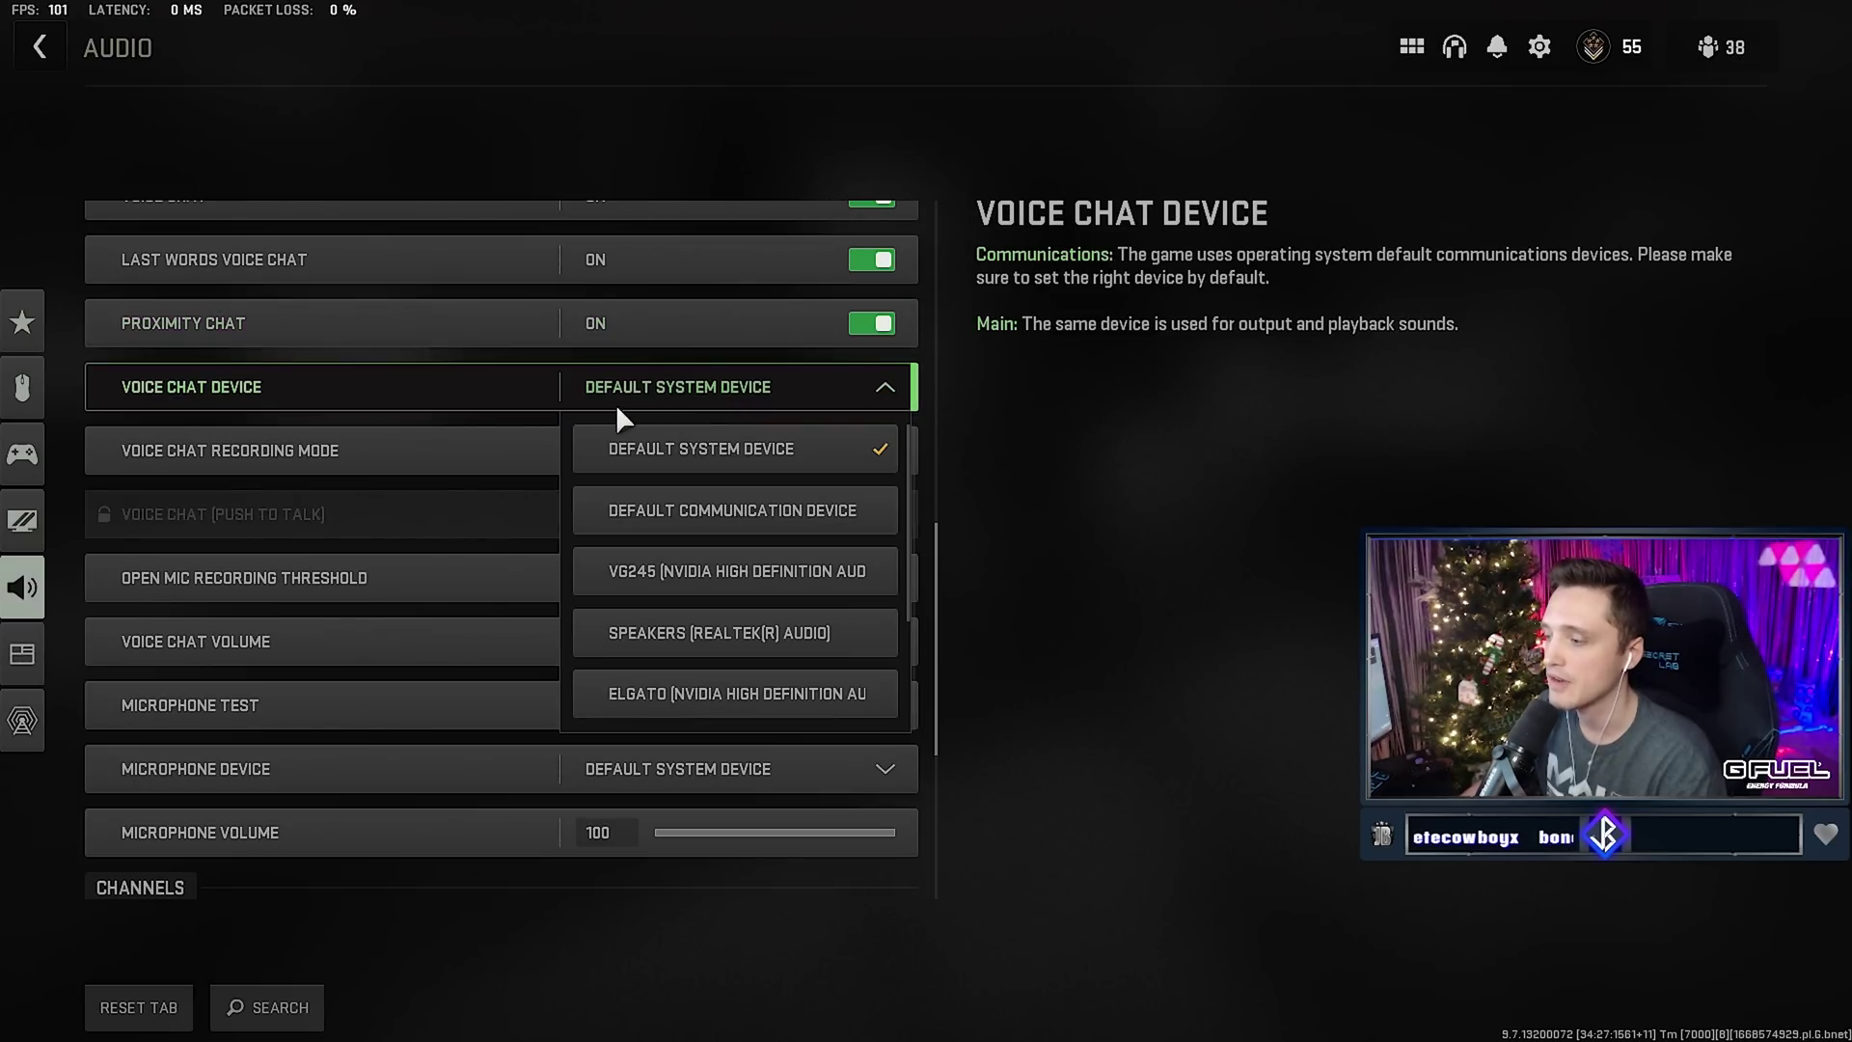
pyautogui.click(661, 692)
pyautogui.moveTo(925, 540); pyautogui.dragTo(925, 793)
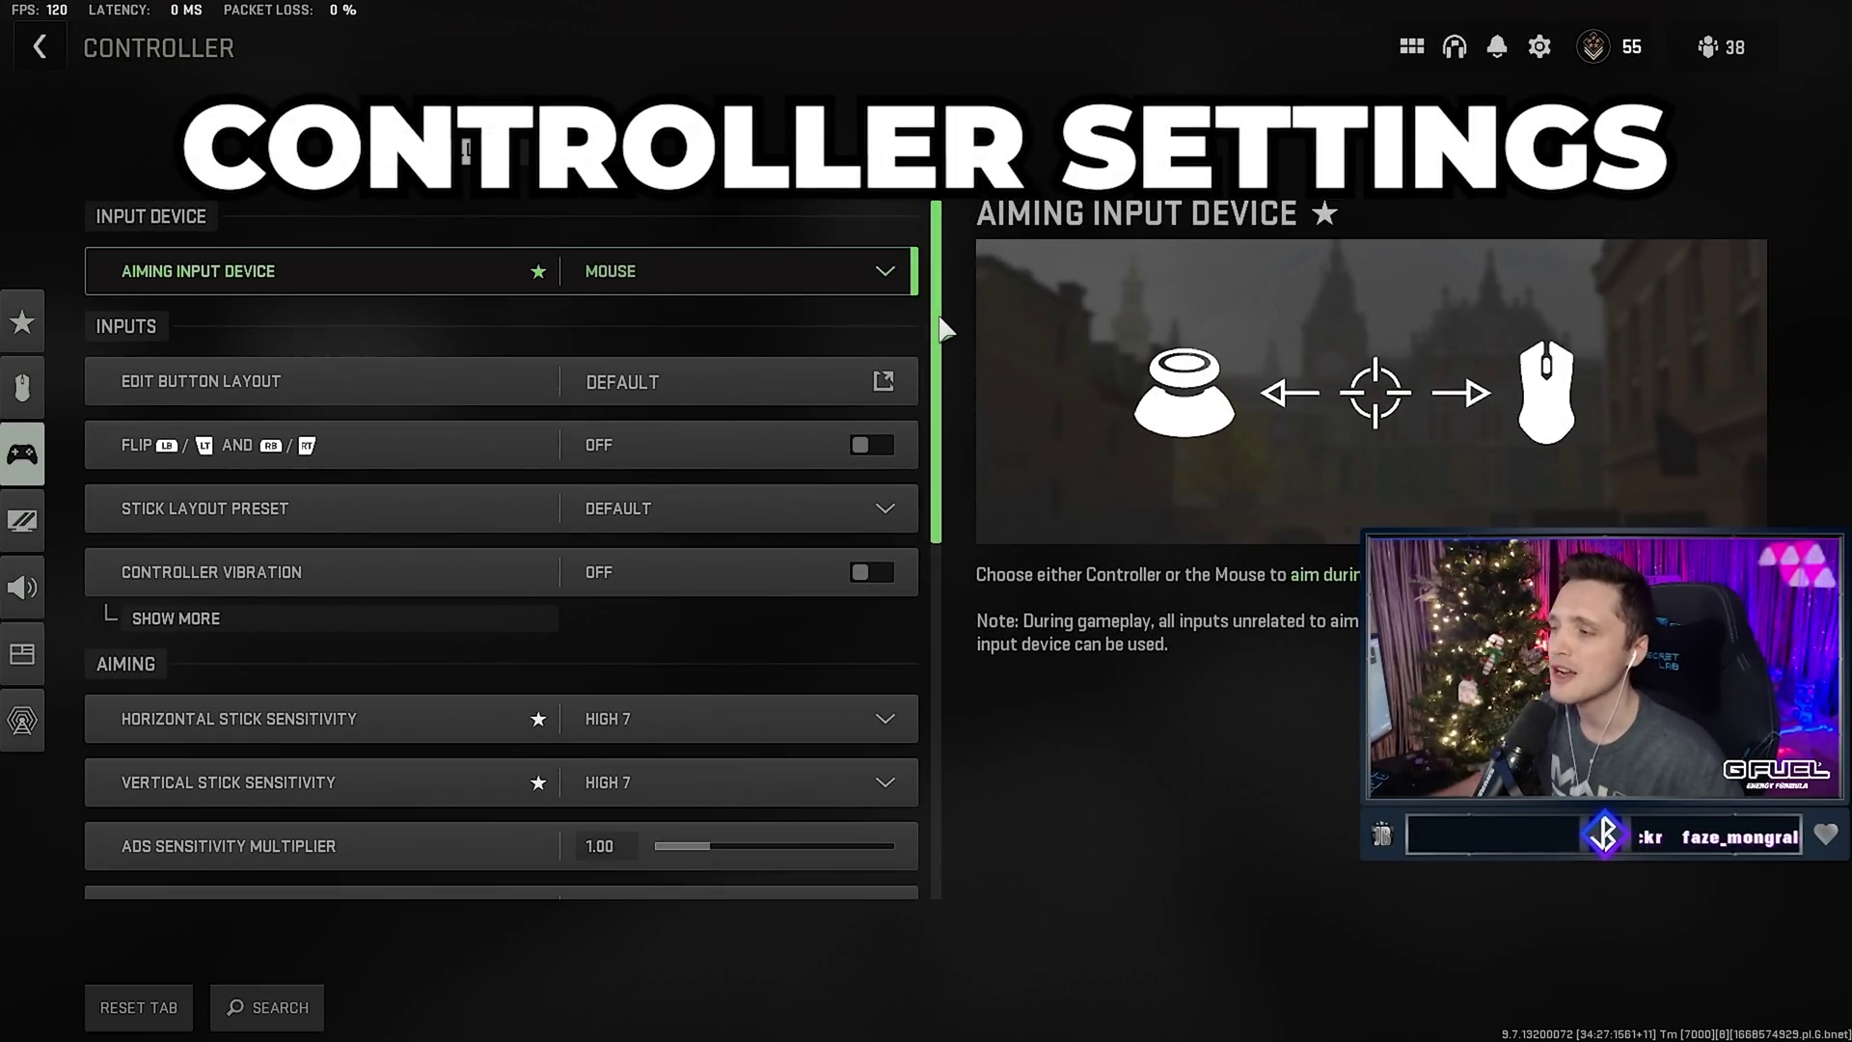
# Set the Aiming Input Device to Controller and review the controller's Inputs and Aiming settings.
pyautogui.click(786, 280)
pyautogui.click(691, 349)
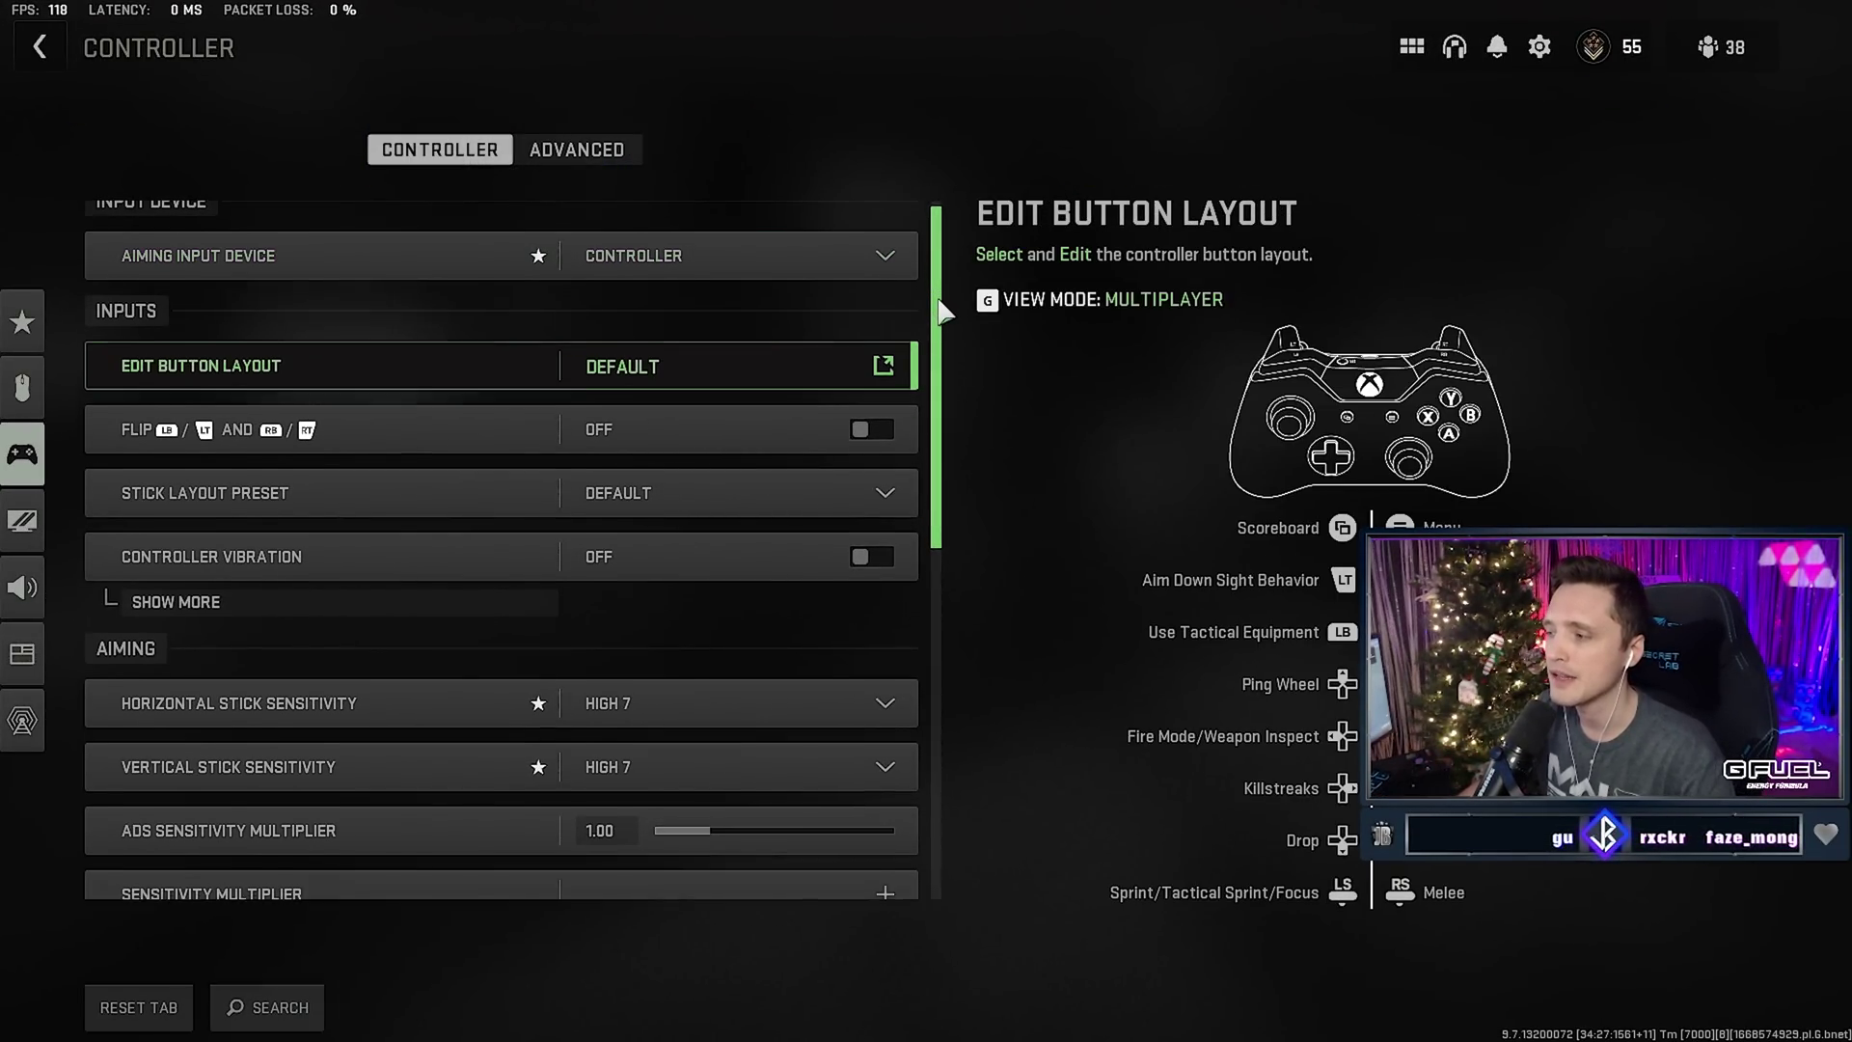
pyautogui.scroll(-1, 942, 310)
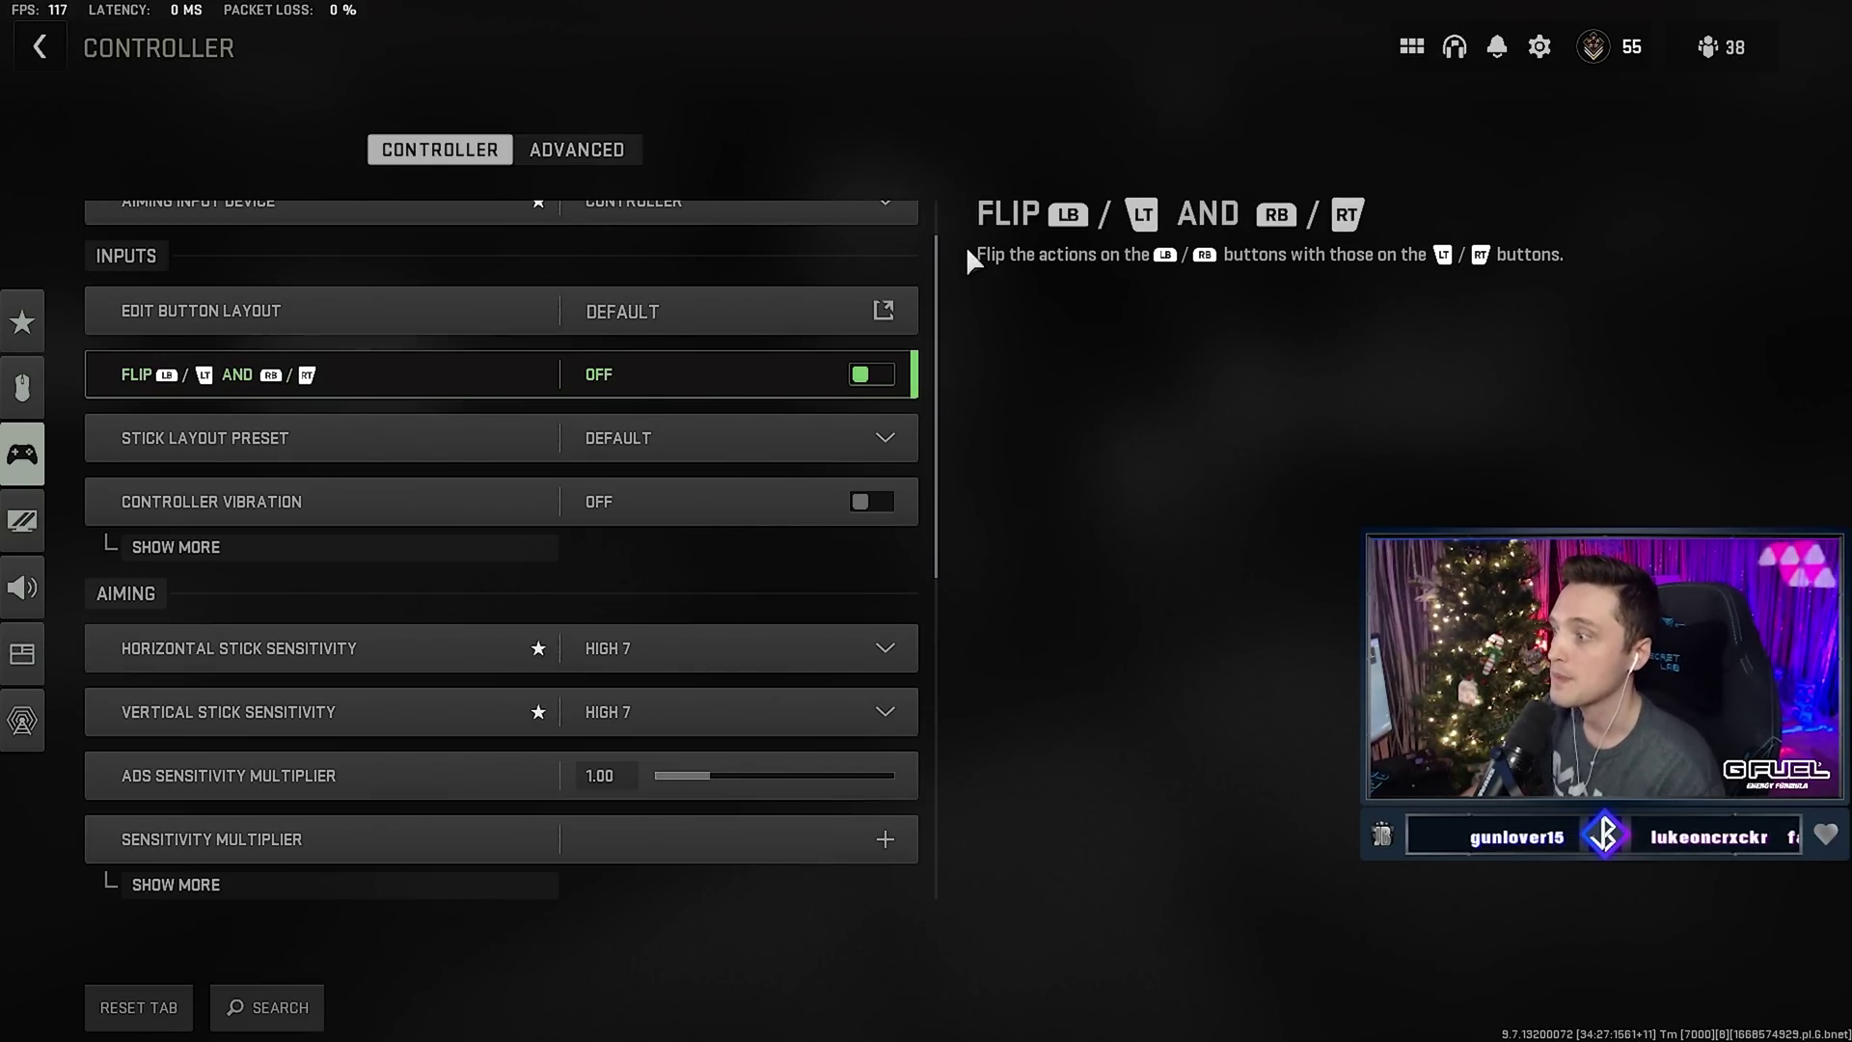
pyautogui.scroll(-1, 935, 318)
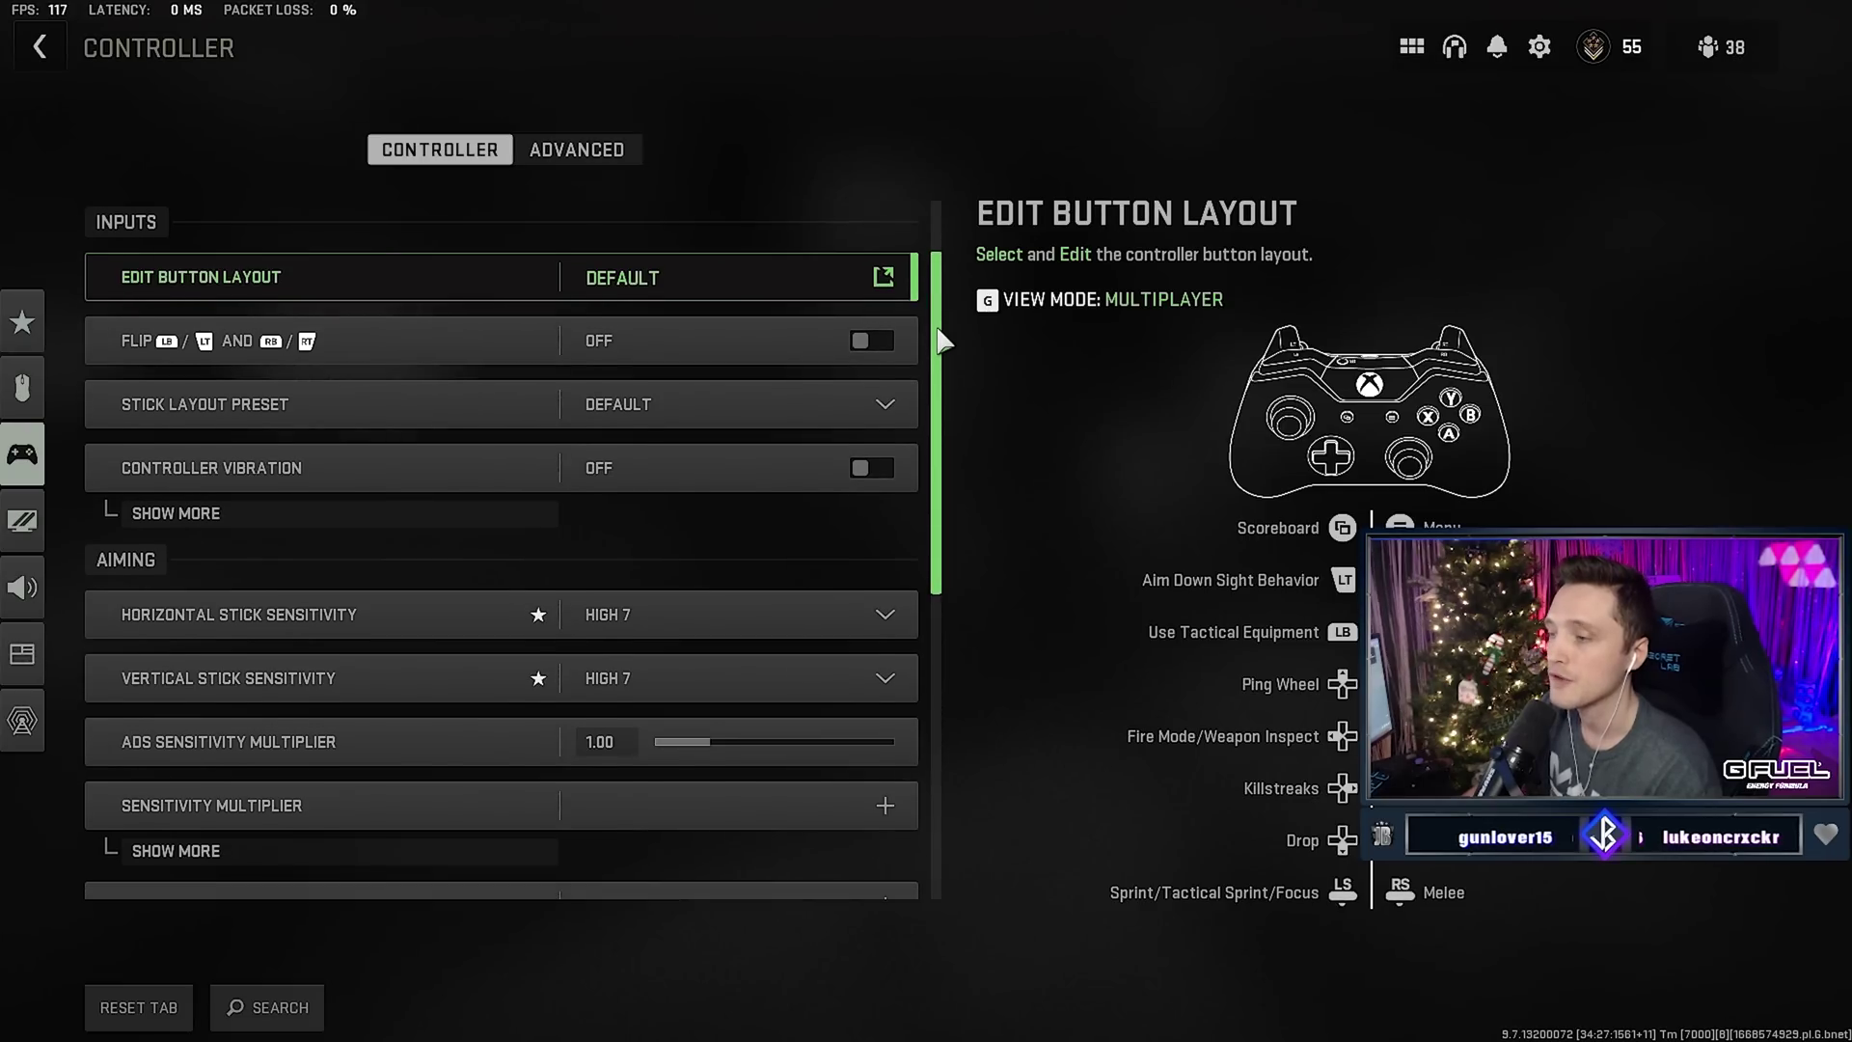
pyautogui.moveTo(941, 333); pyautogui.dragTo(946, 334)
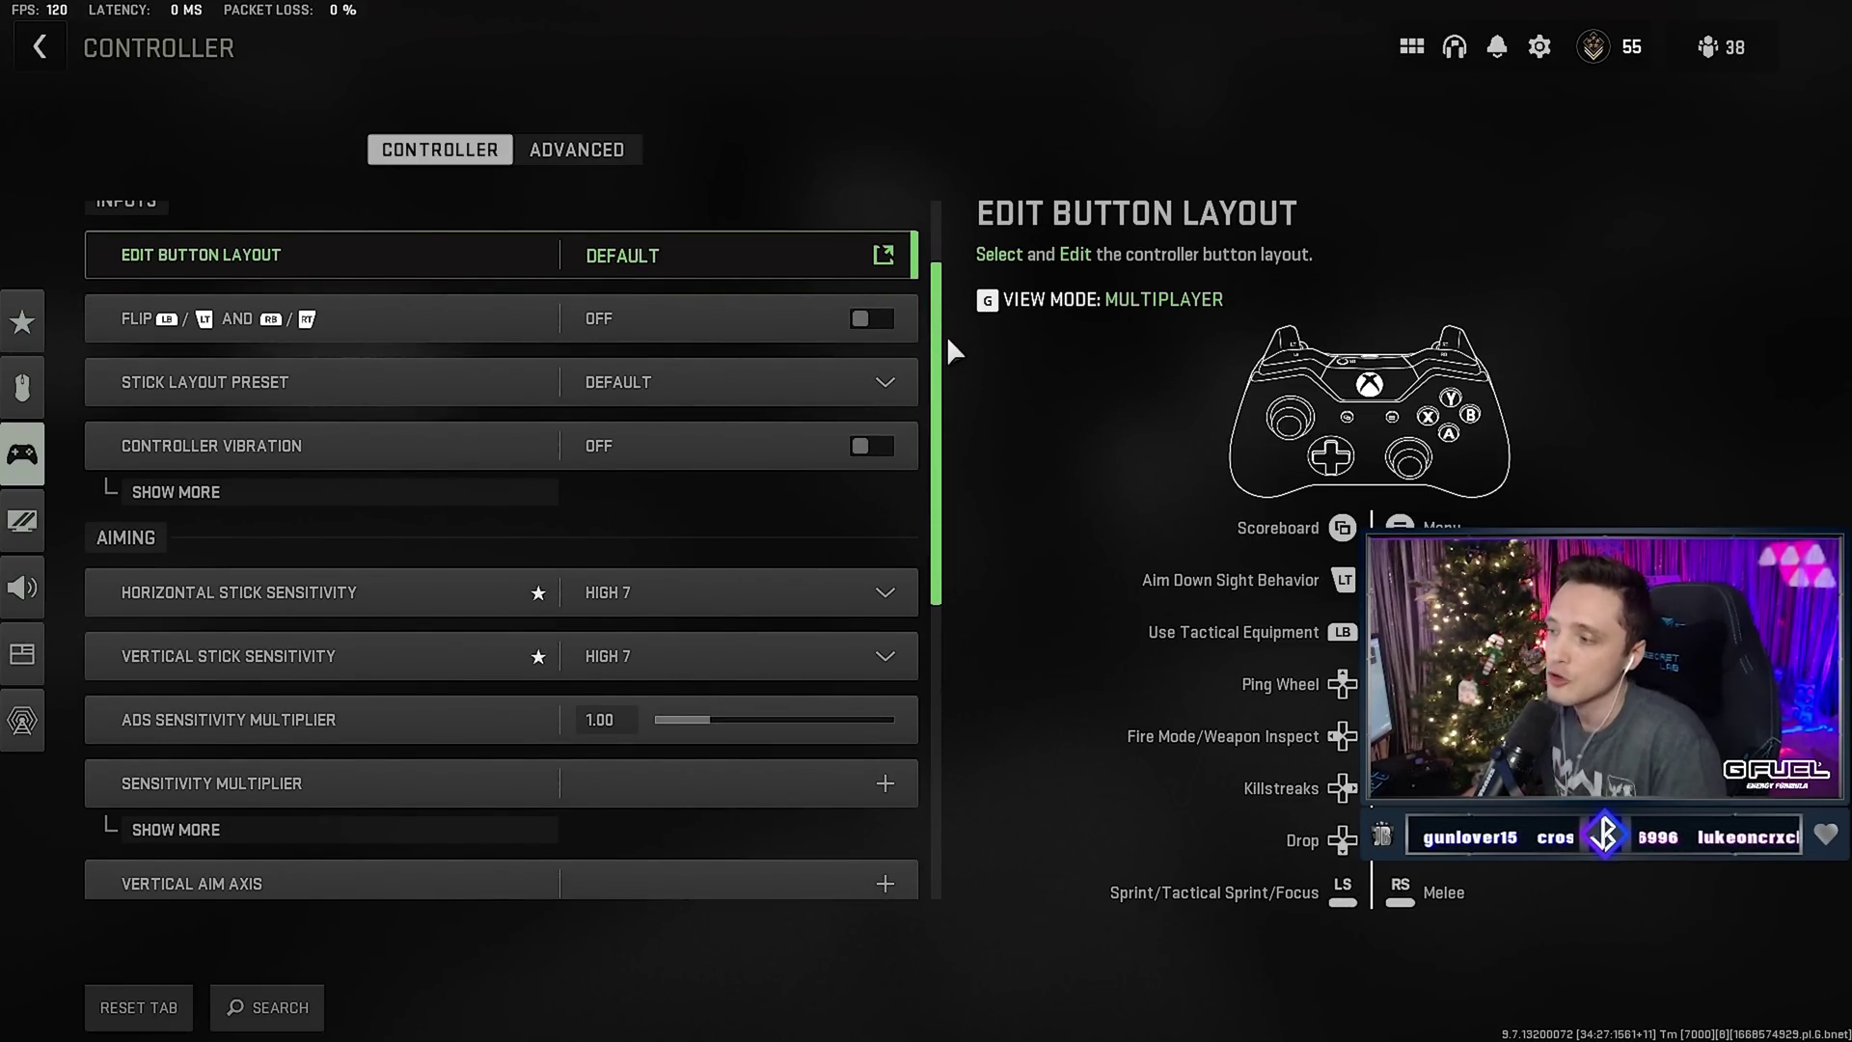
pyautogui.moveTo(946, 334); pyautogui.dragTo(938, 463)
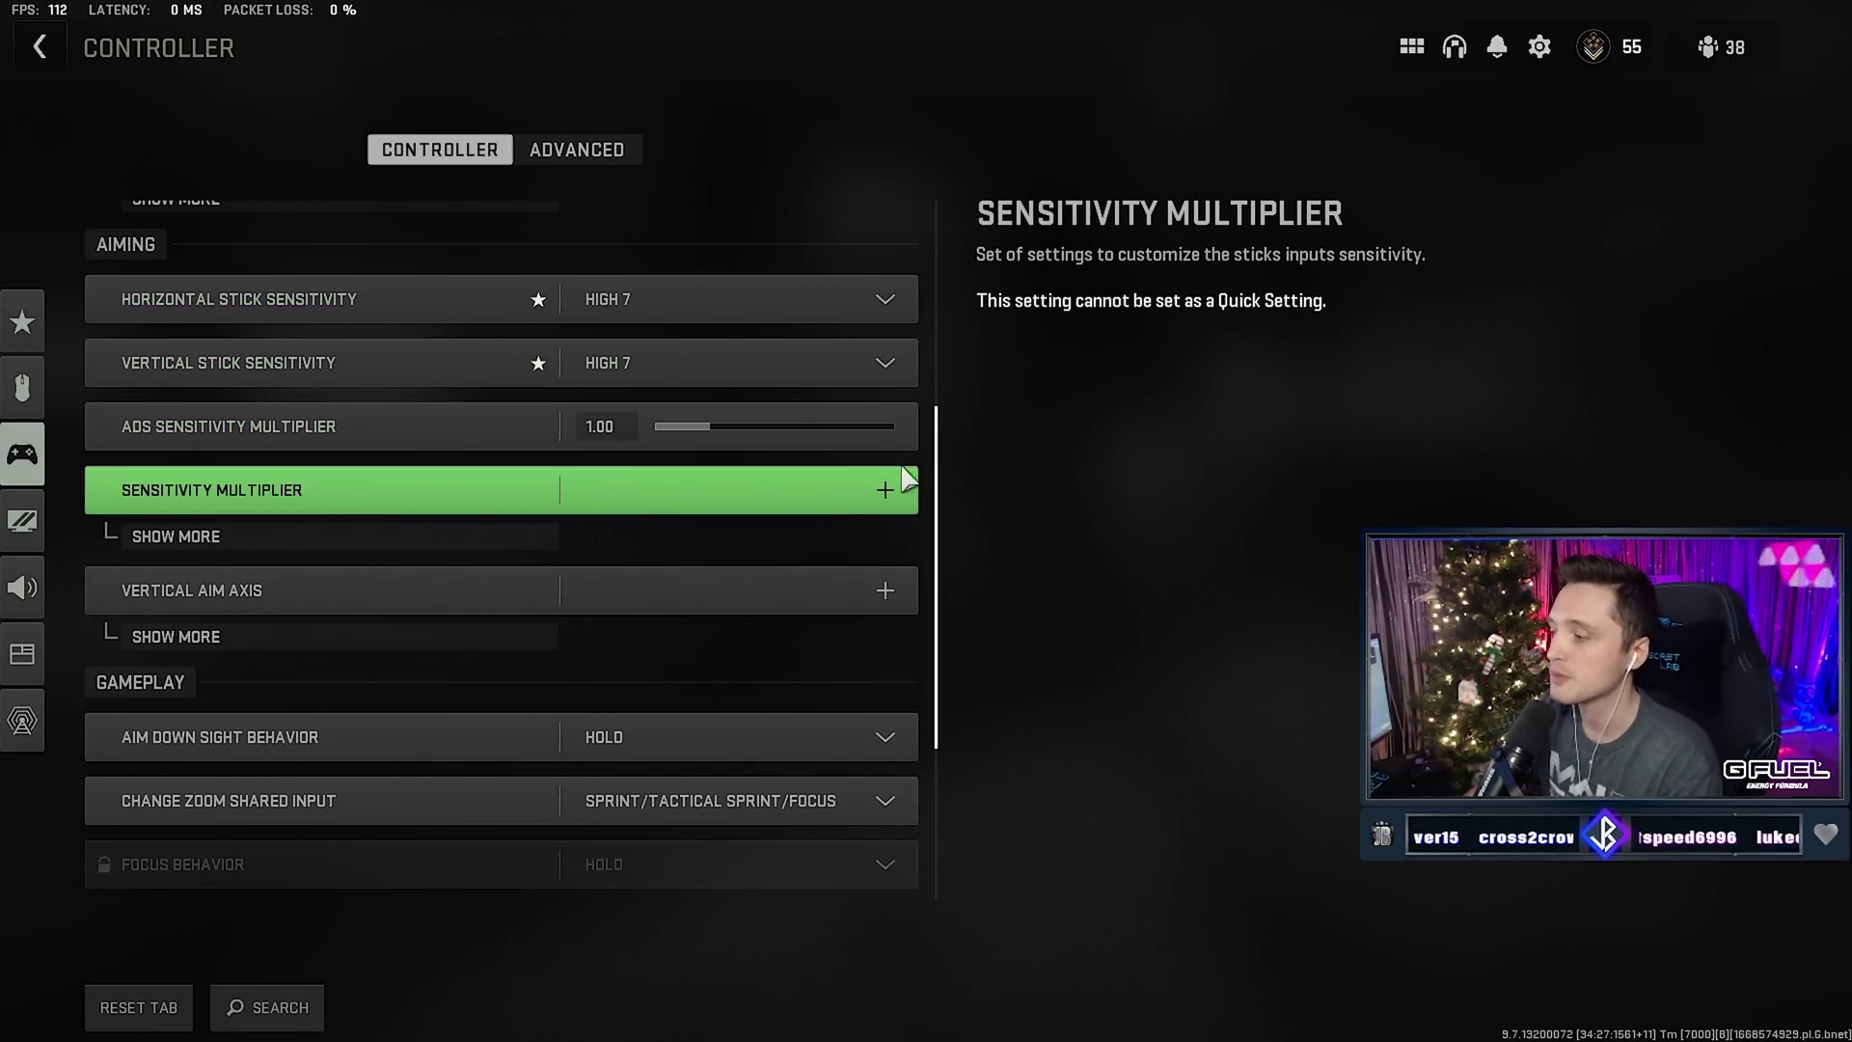
pyautogui.moveTo(942, 454); pyautogui.dragTo(942, 448)
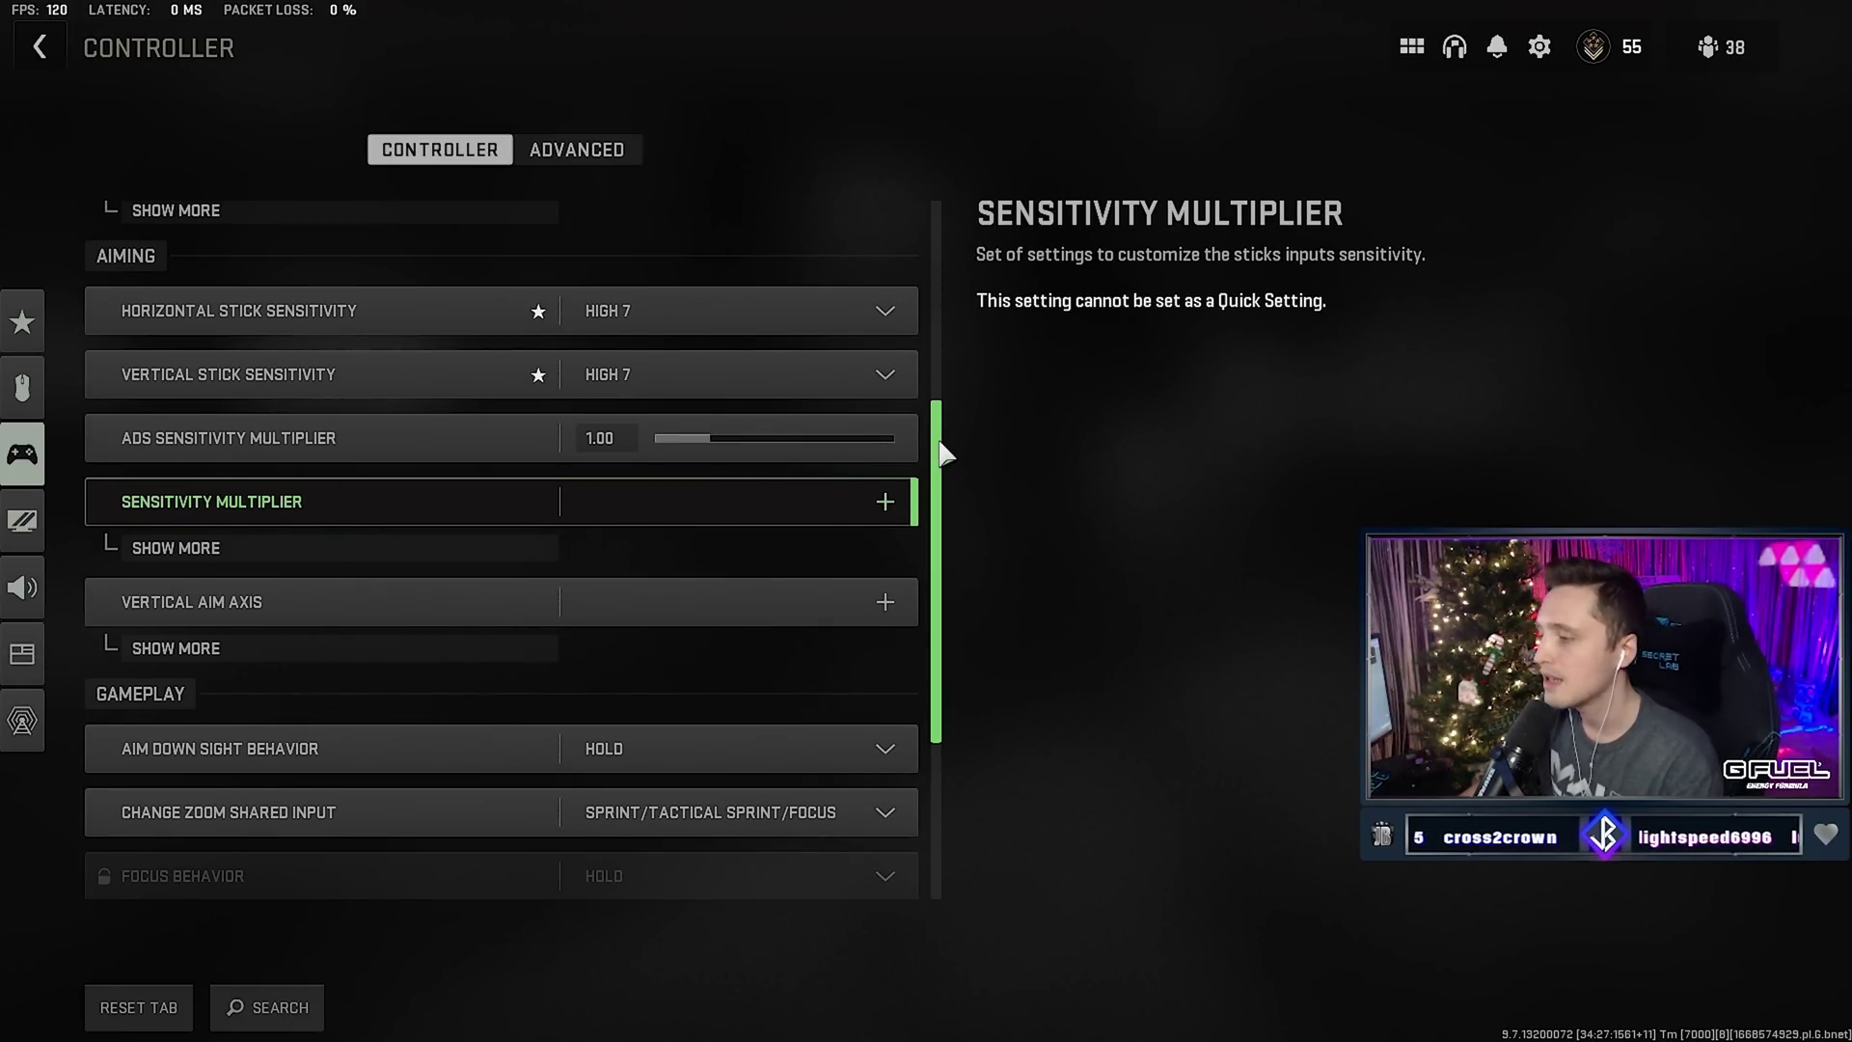
# Review the controller's Gameplay settings and check the available choices for Armor Plate Behavior.
pyautogui.moveTo(942, 454)
pyautogui.mouseDown()
pyautogui.moveTo(930, 530)
pyautogui.moveTo(950, 472)
pyautogui.mouseUp()
pyautogui.scroll(1, 943, 467)
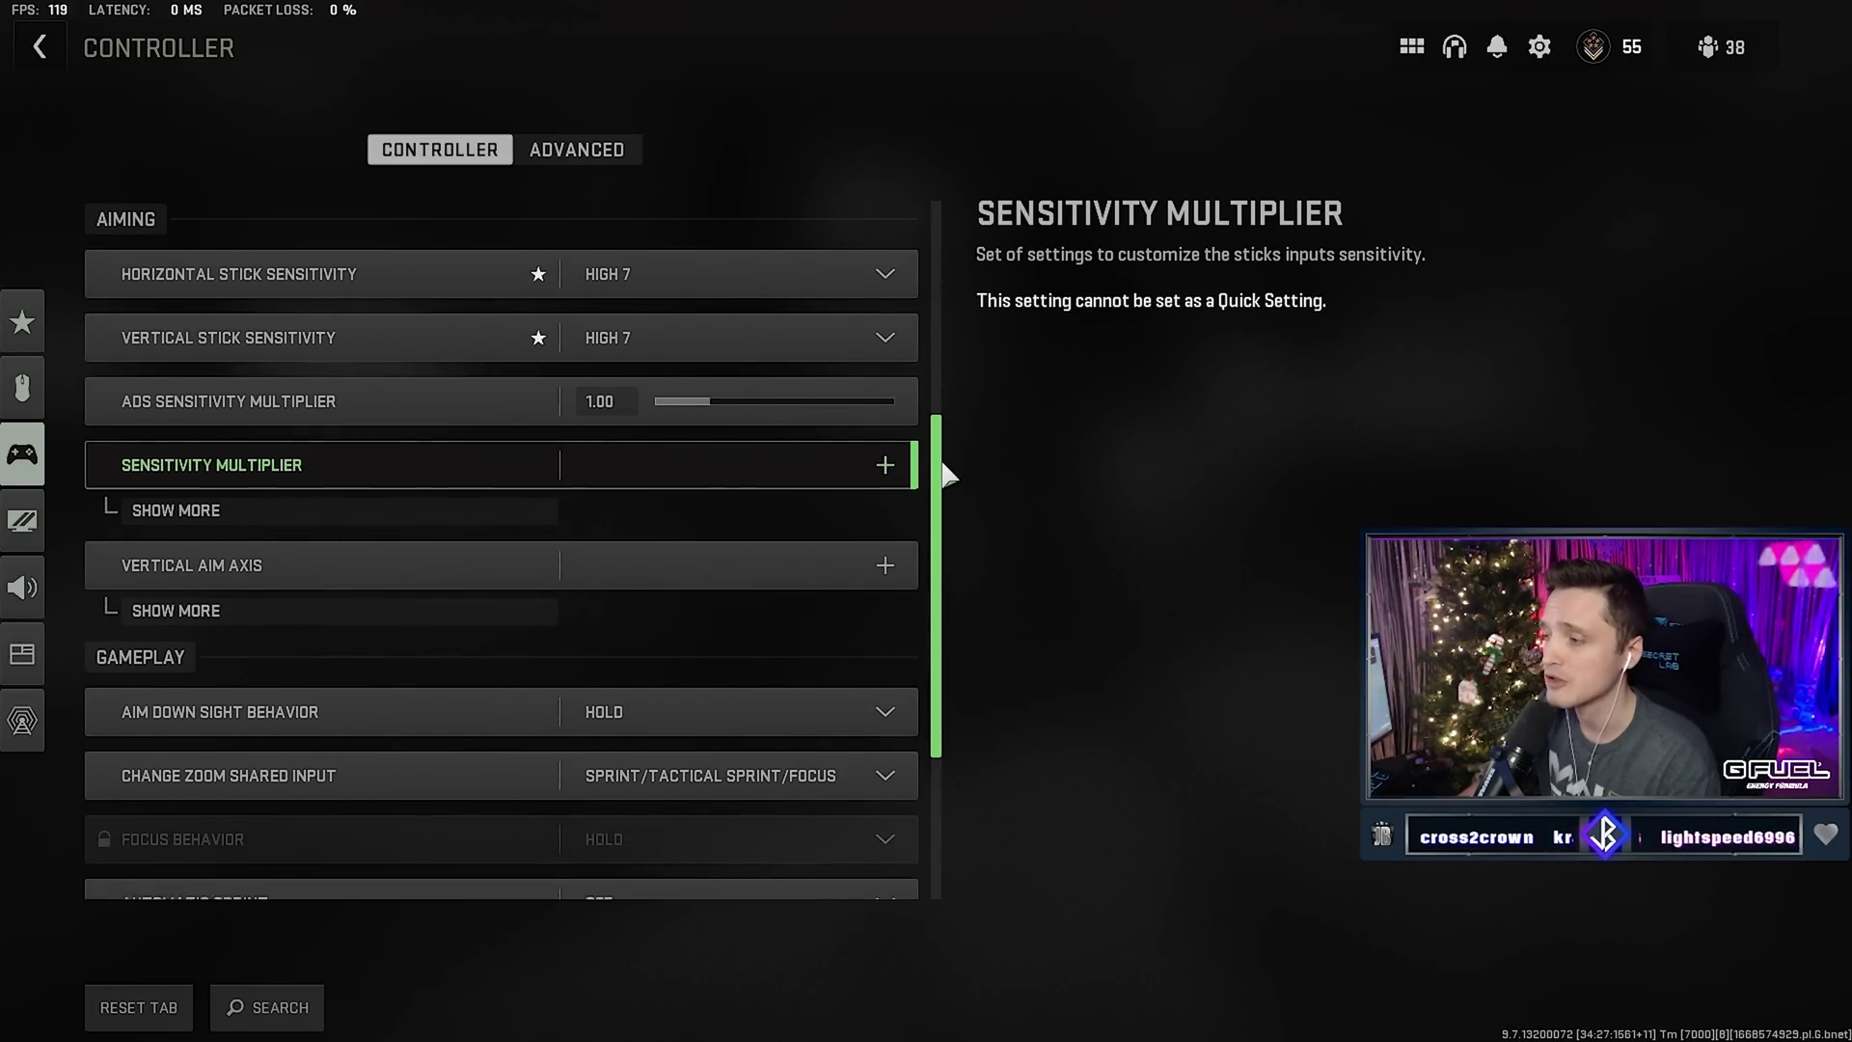
pyautogui.moveTo(940, 545); pyautogui.dragTo(917, 661)
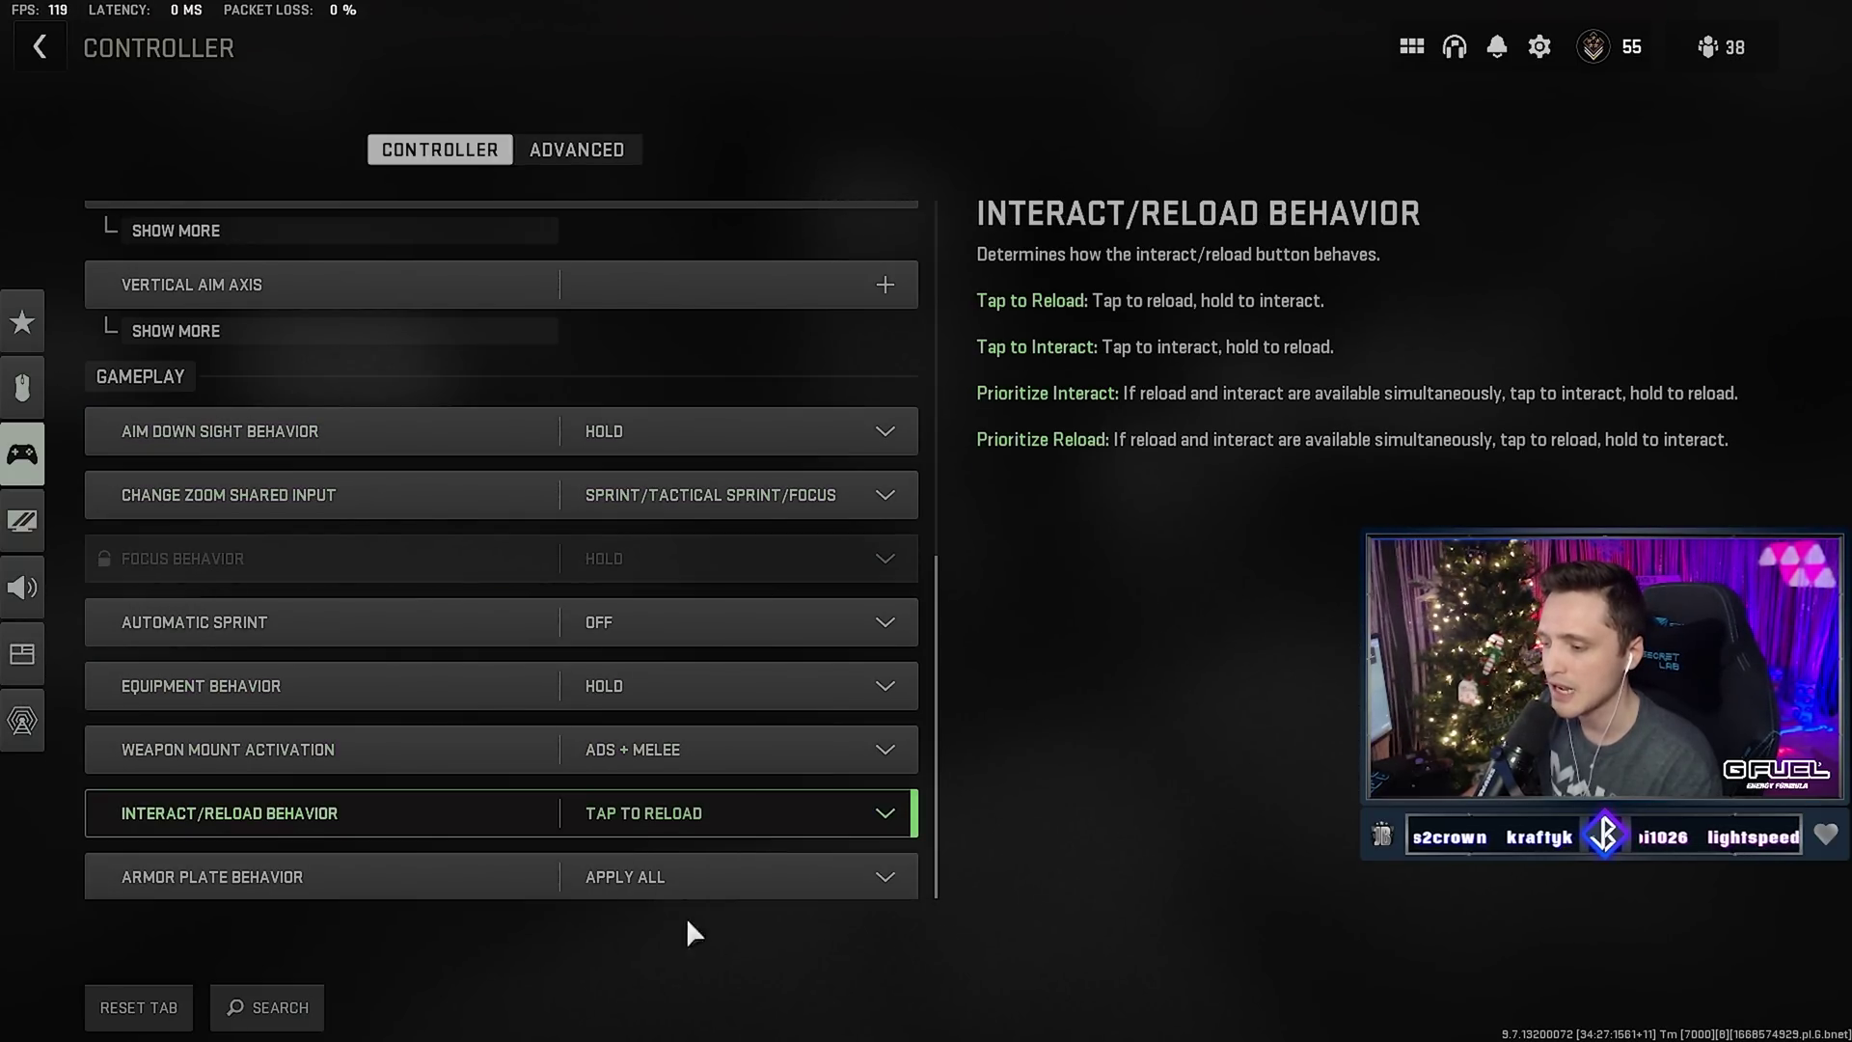
pyautogui.click(667, 893)
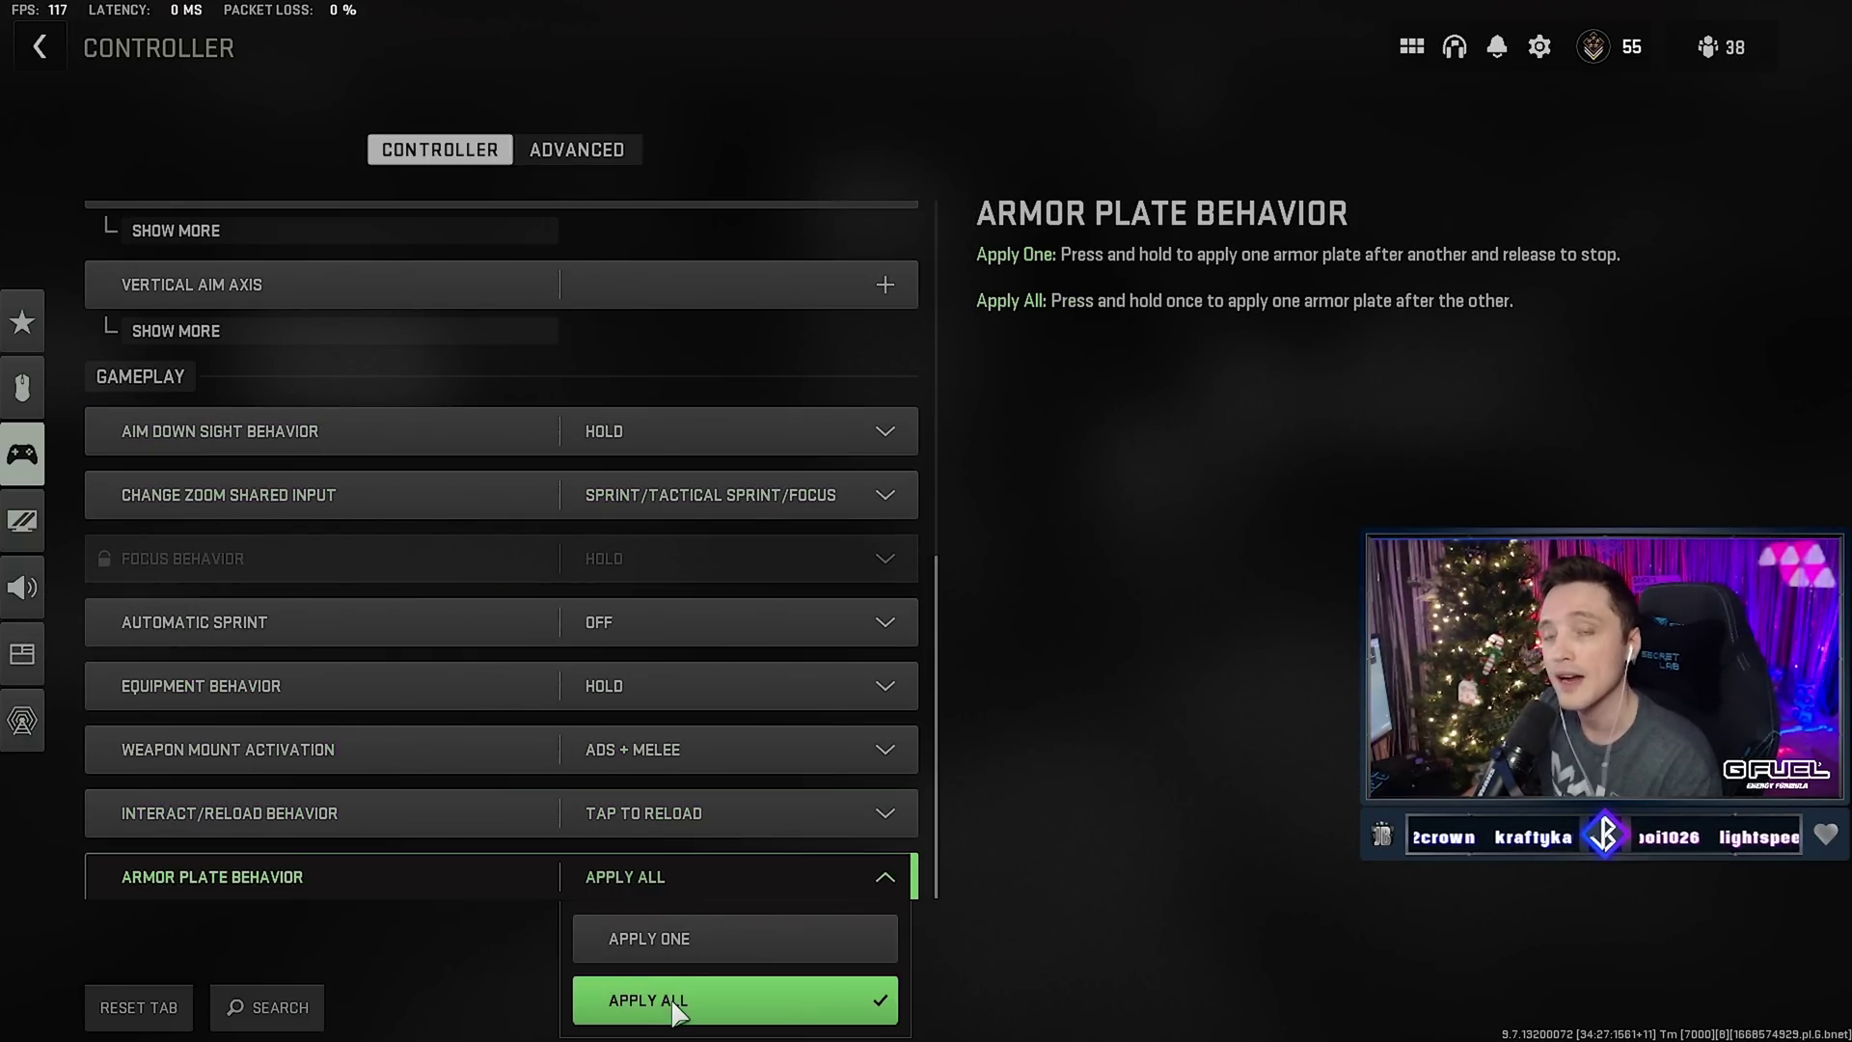
pyautogui.click(1096, 867)
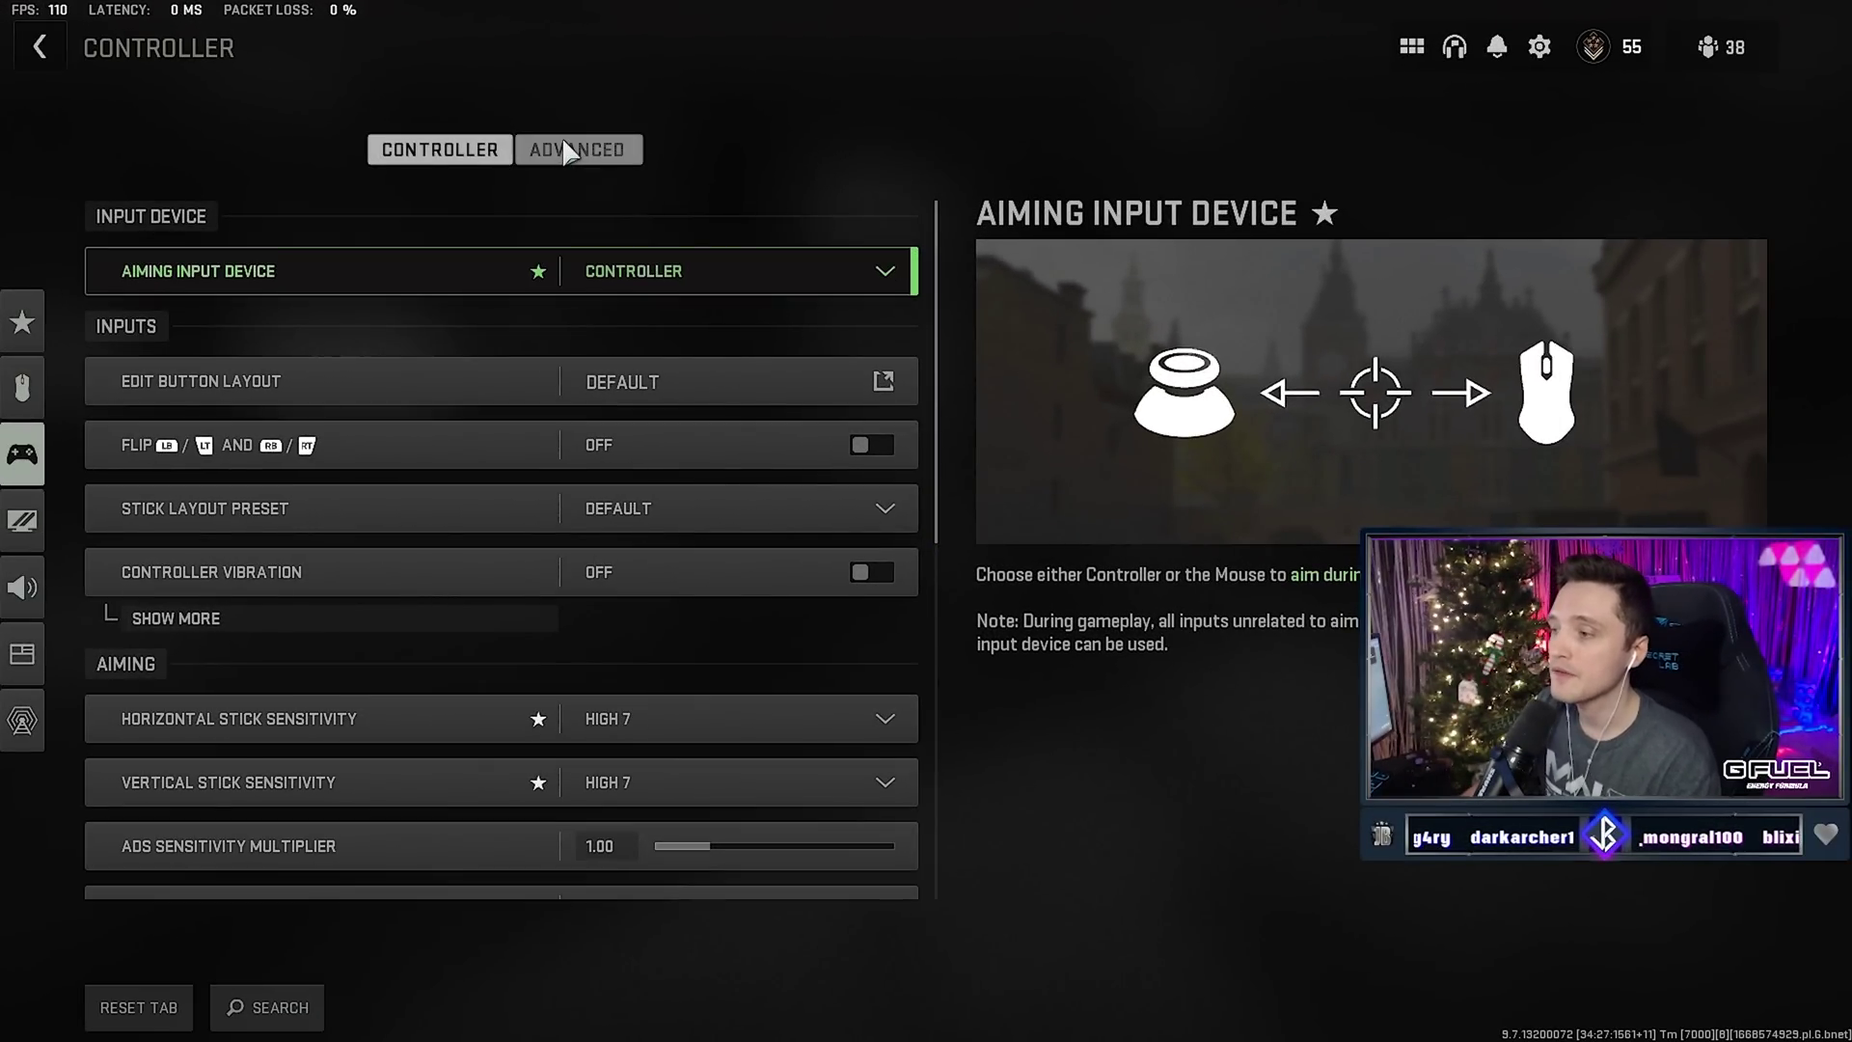
# Go to the Advanced controller settings and view the available choices for Aim Assist Type.
pyautogui.click(593, 152)
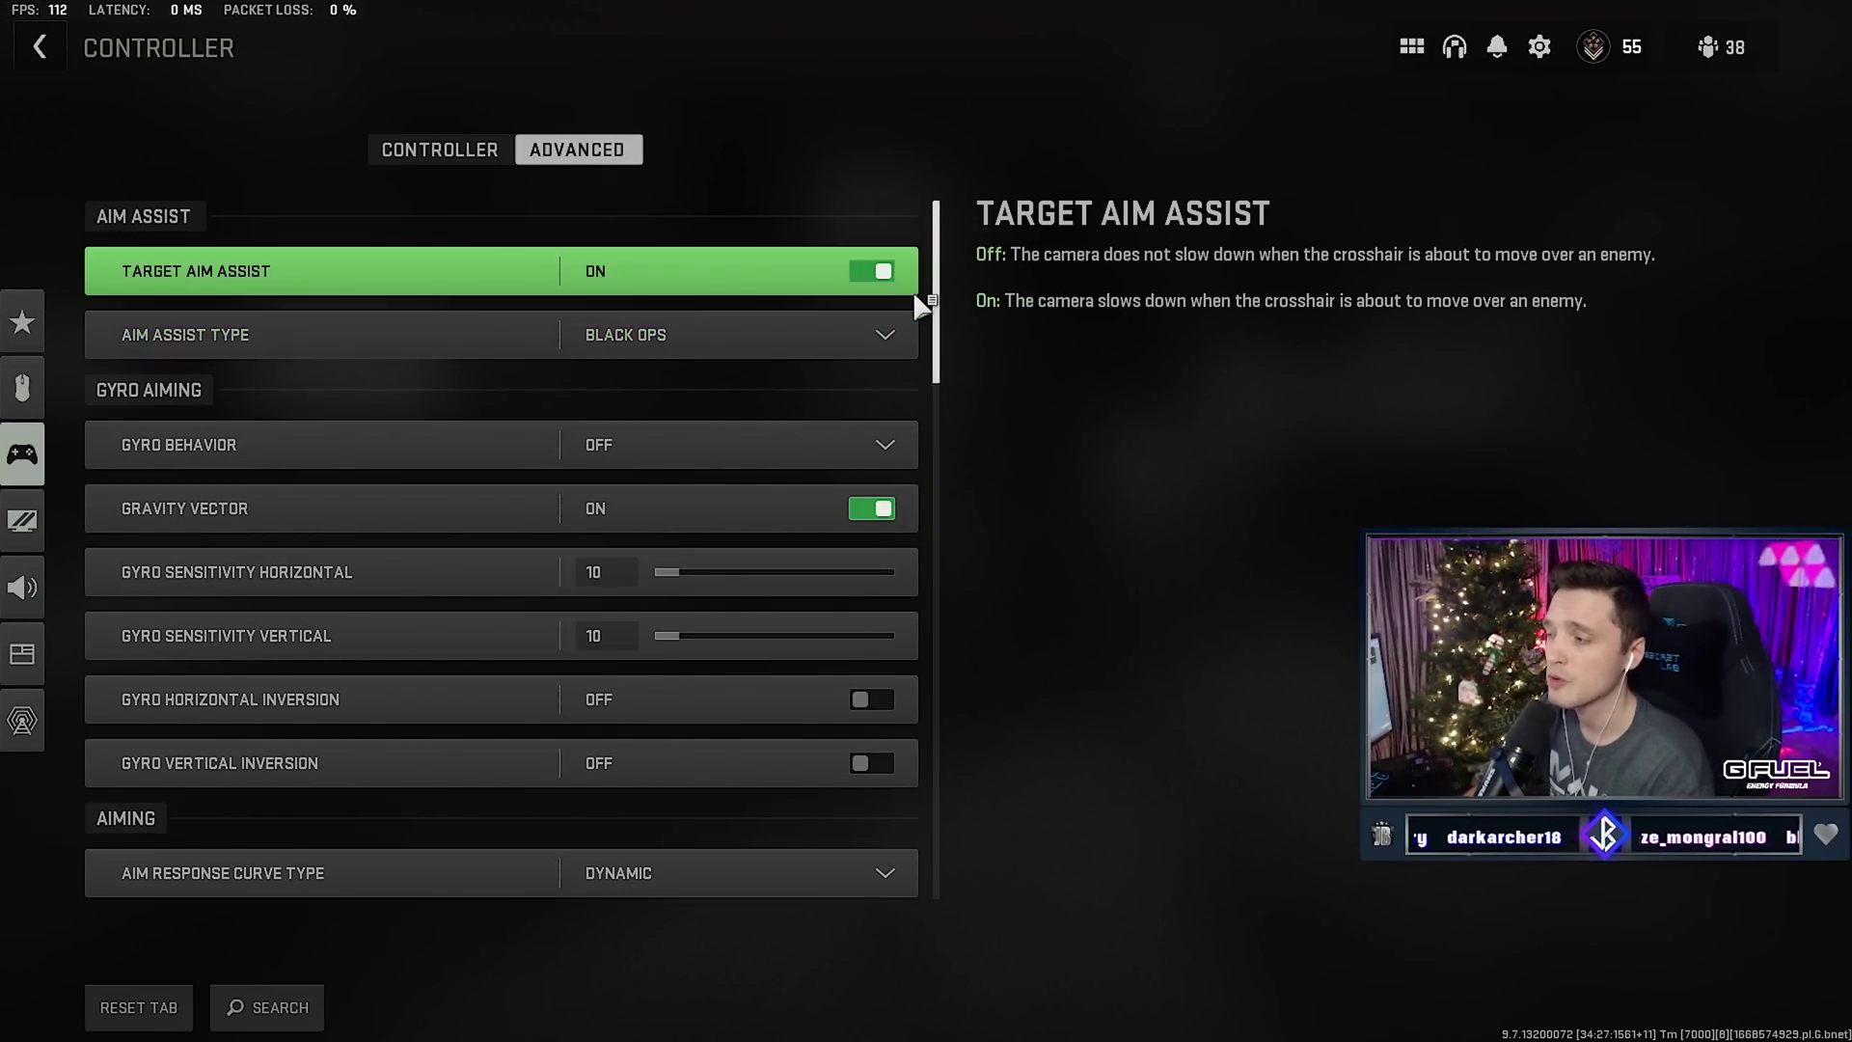
pyautogui.scroll(-1, 941, 335)
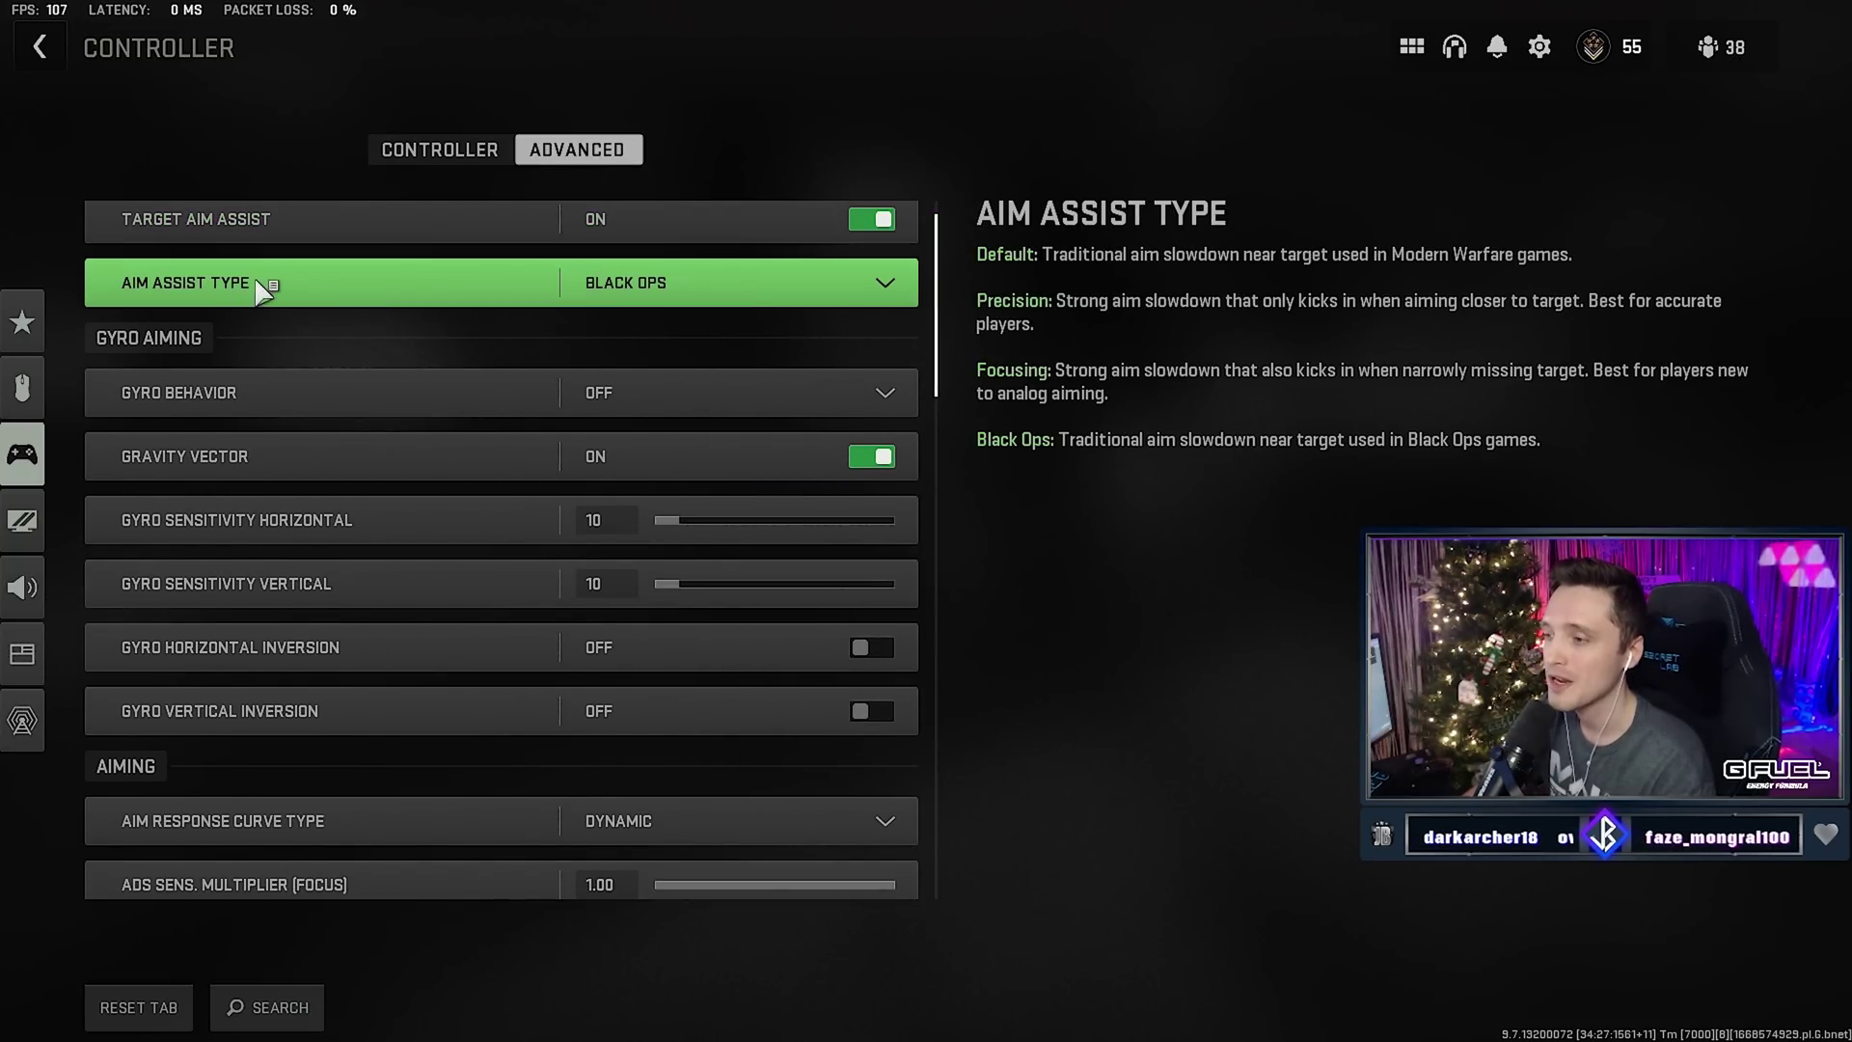
pyautogui.click(689, 291)
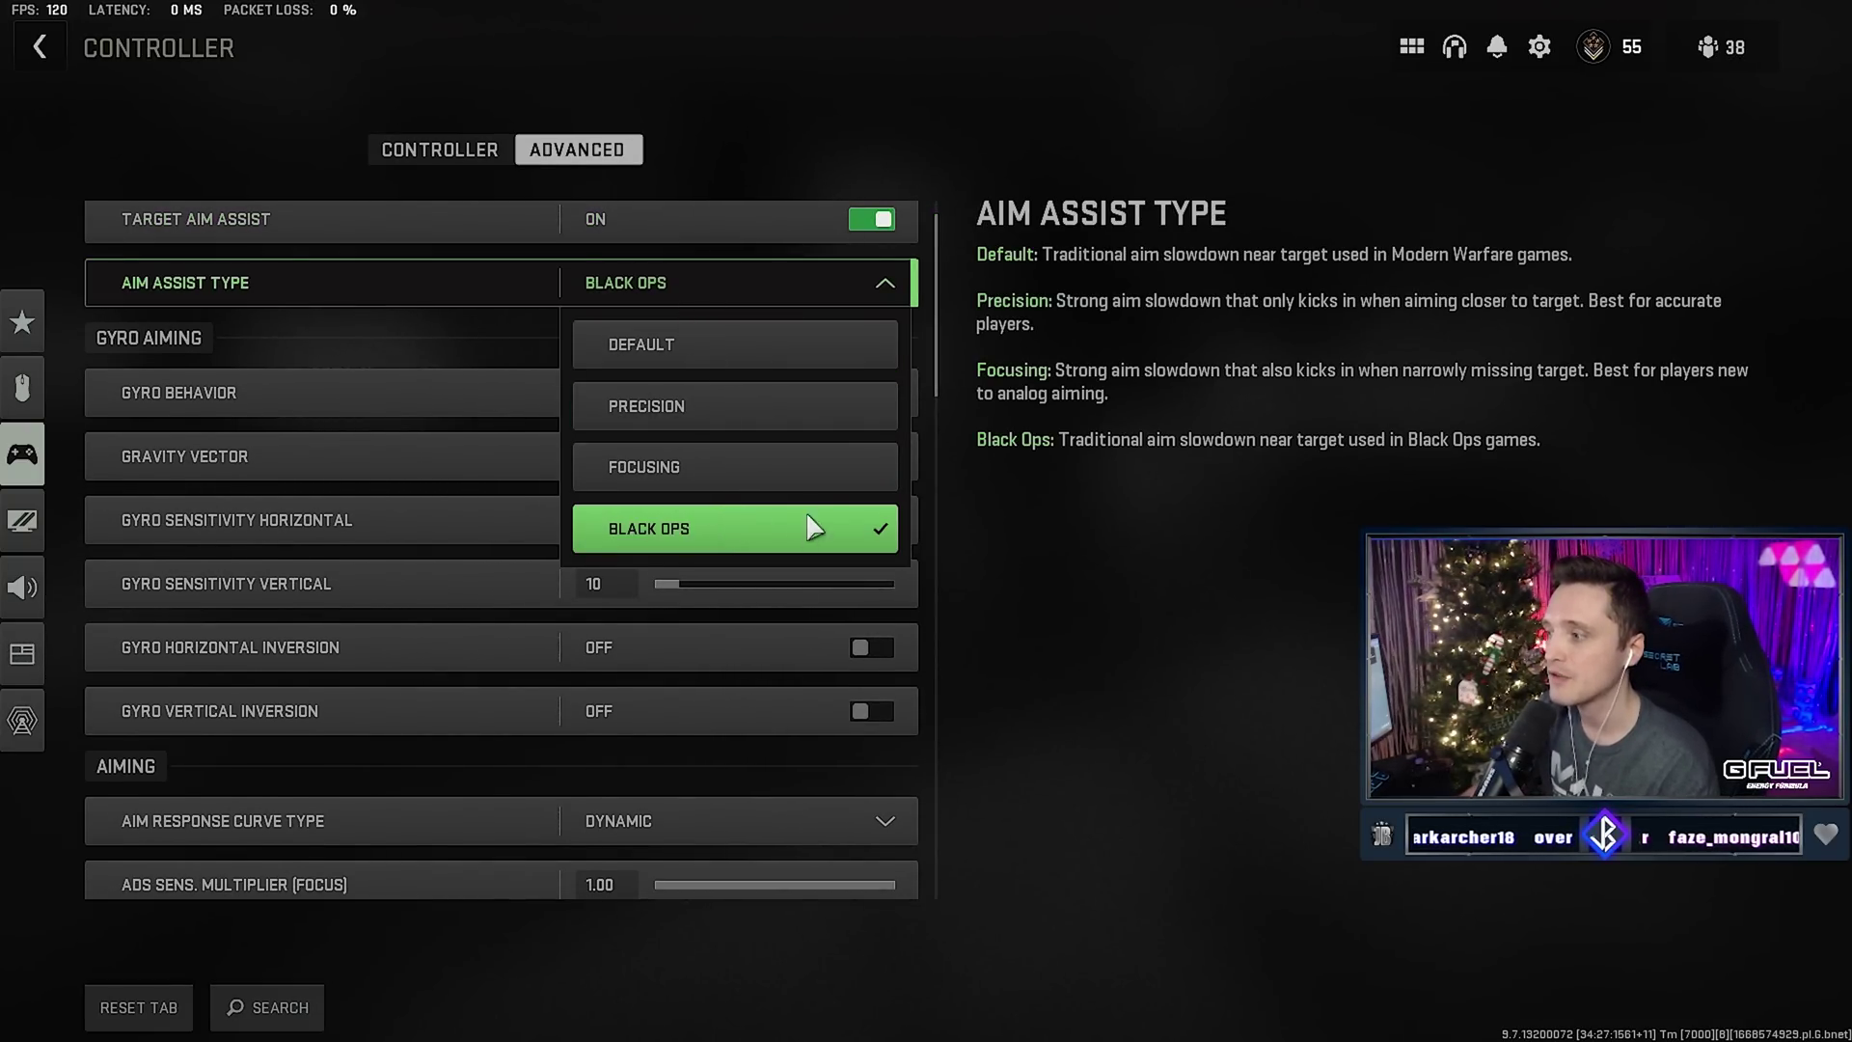
pyautogui.click(714, 283)
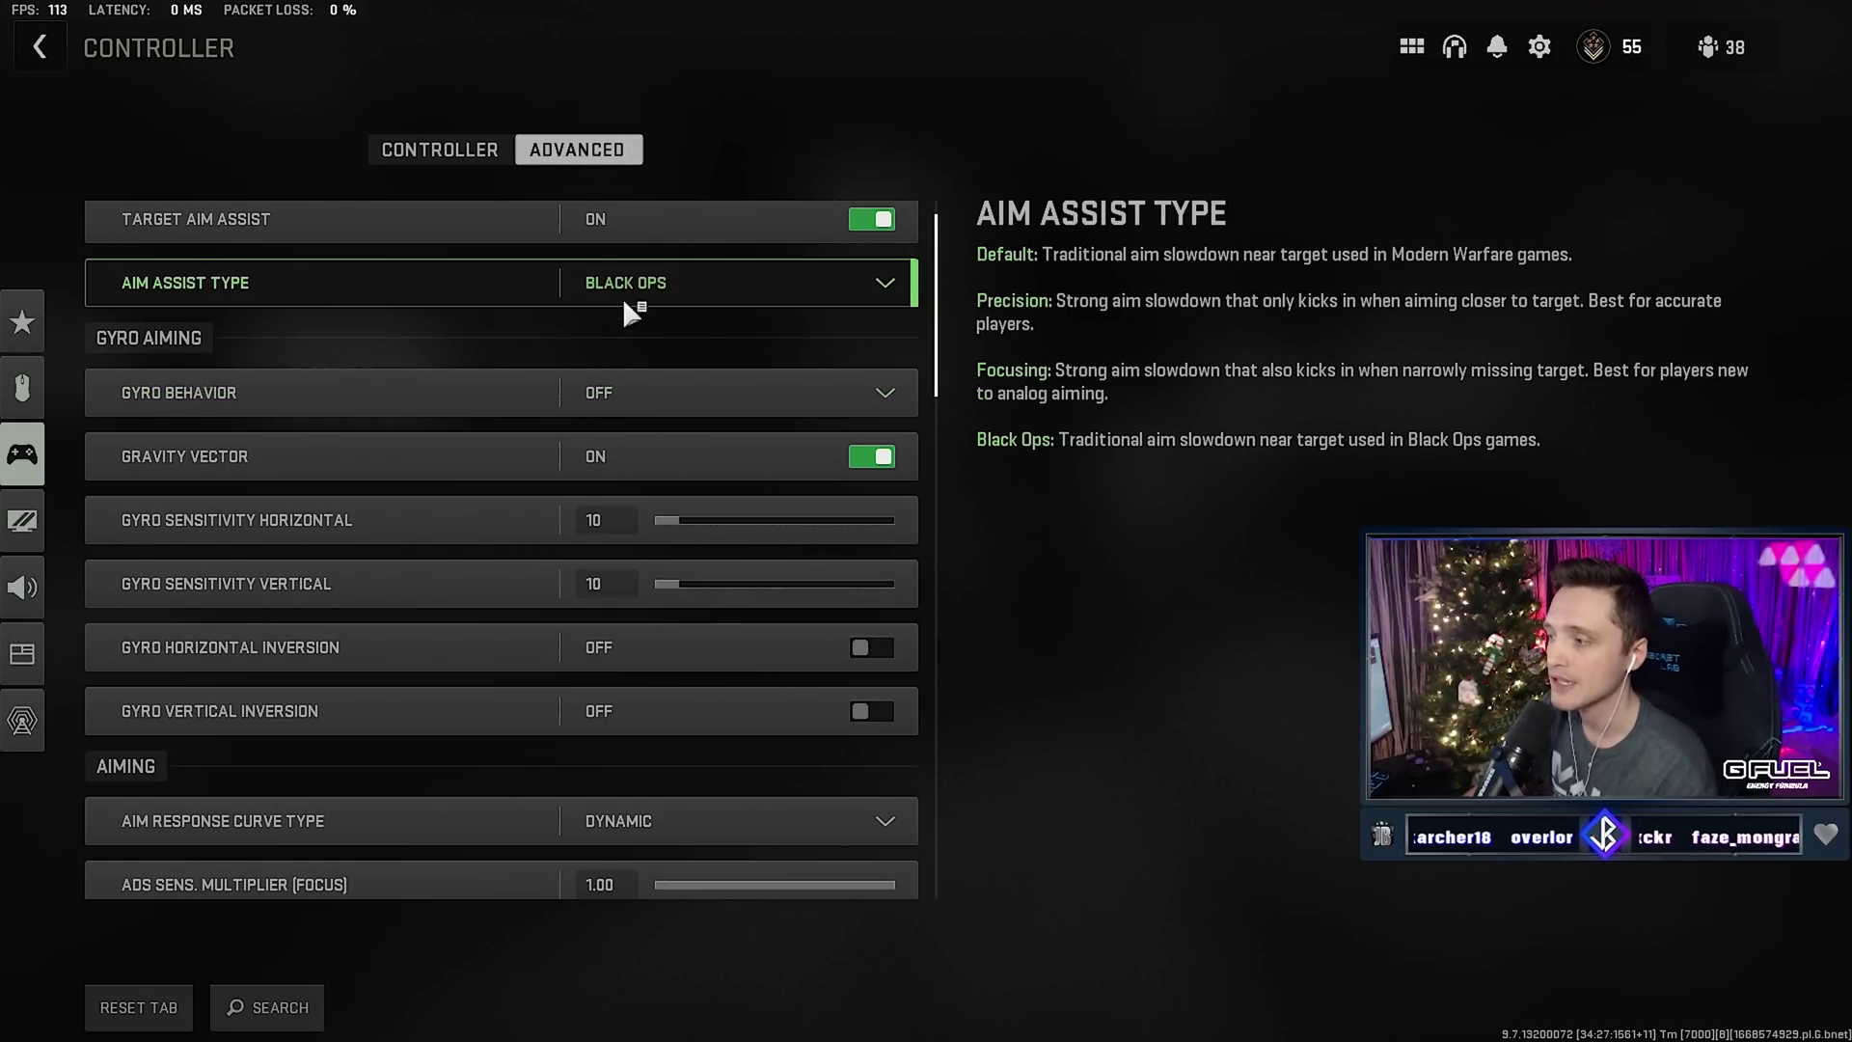
# Look past the Gyro Aiming settings and check the Aim Response Curve Type choices under Aiming.
pyautogui.scroll(-4, 674, 332)
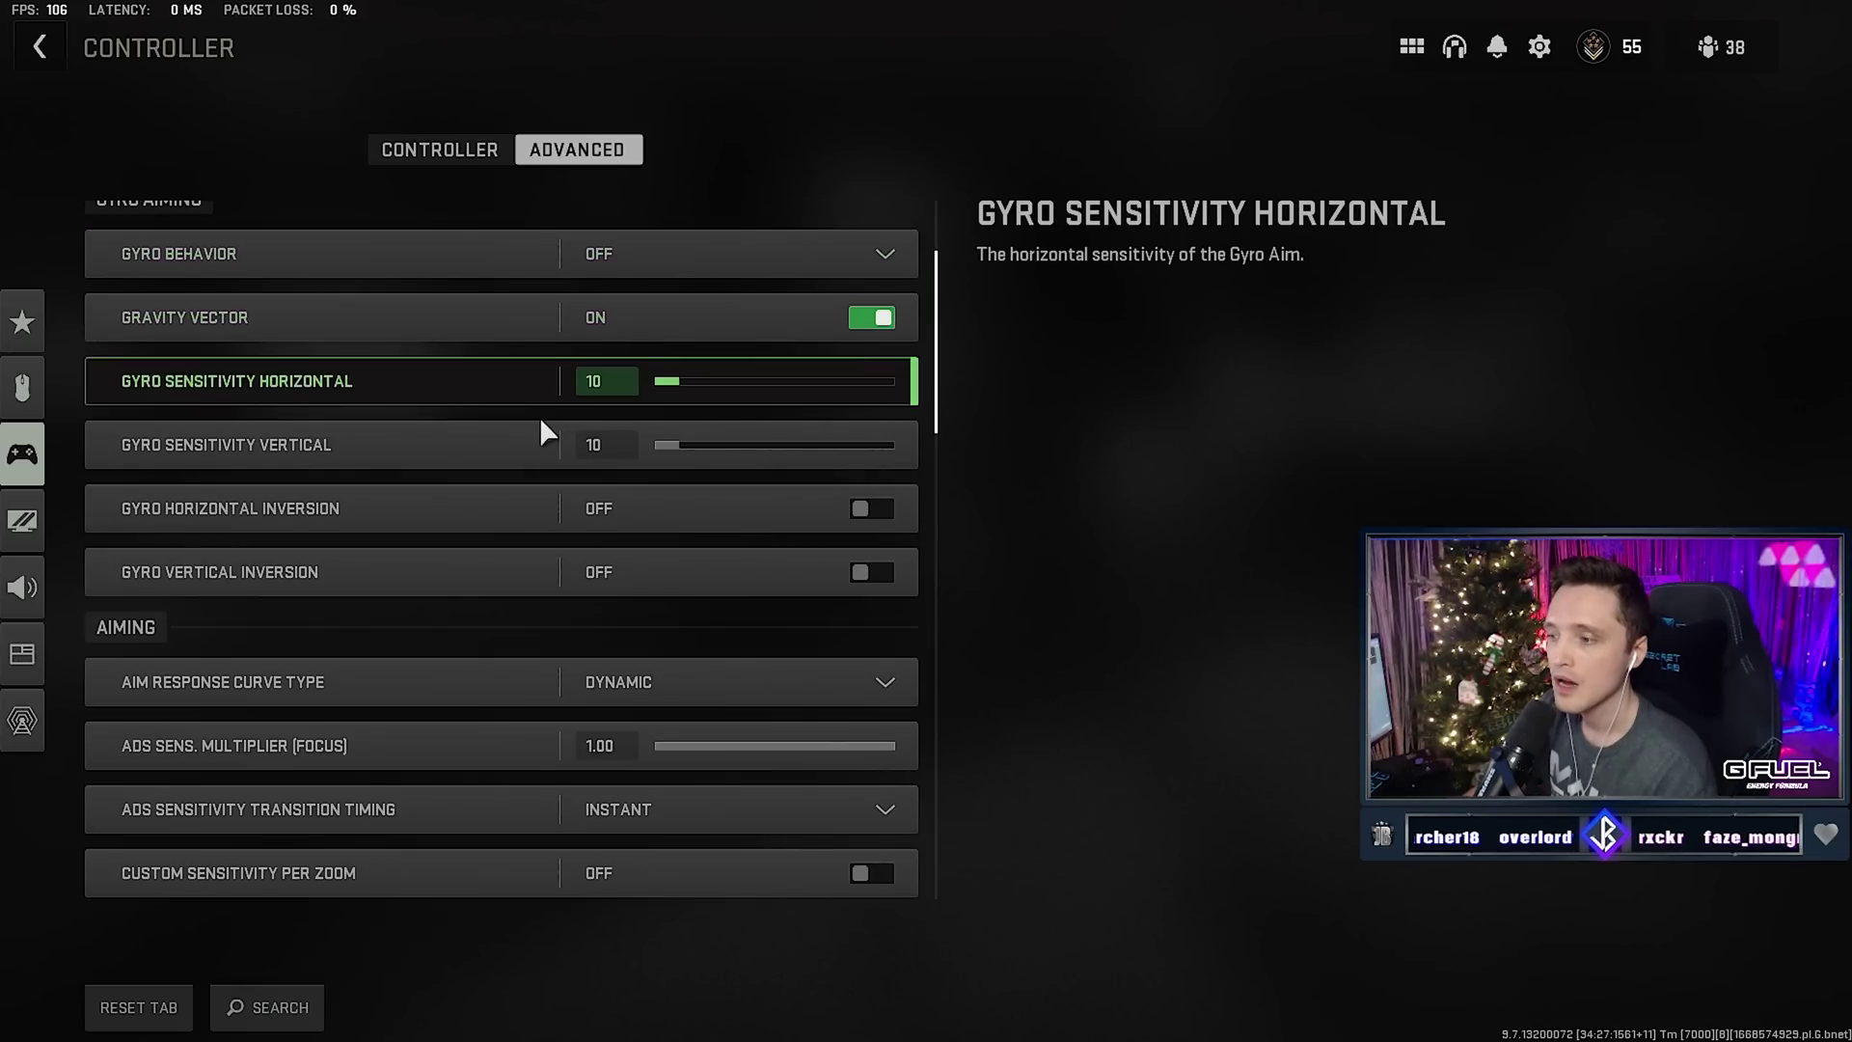
pyautogui.scroll(-4, 772, 589)
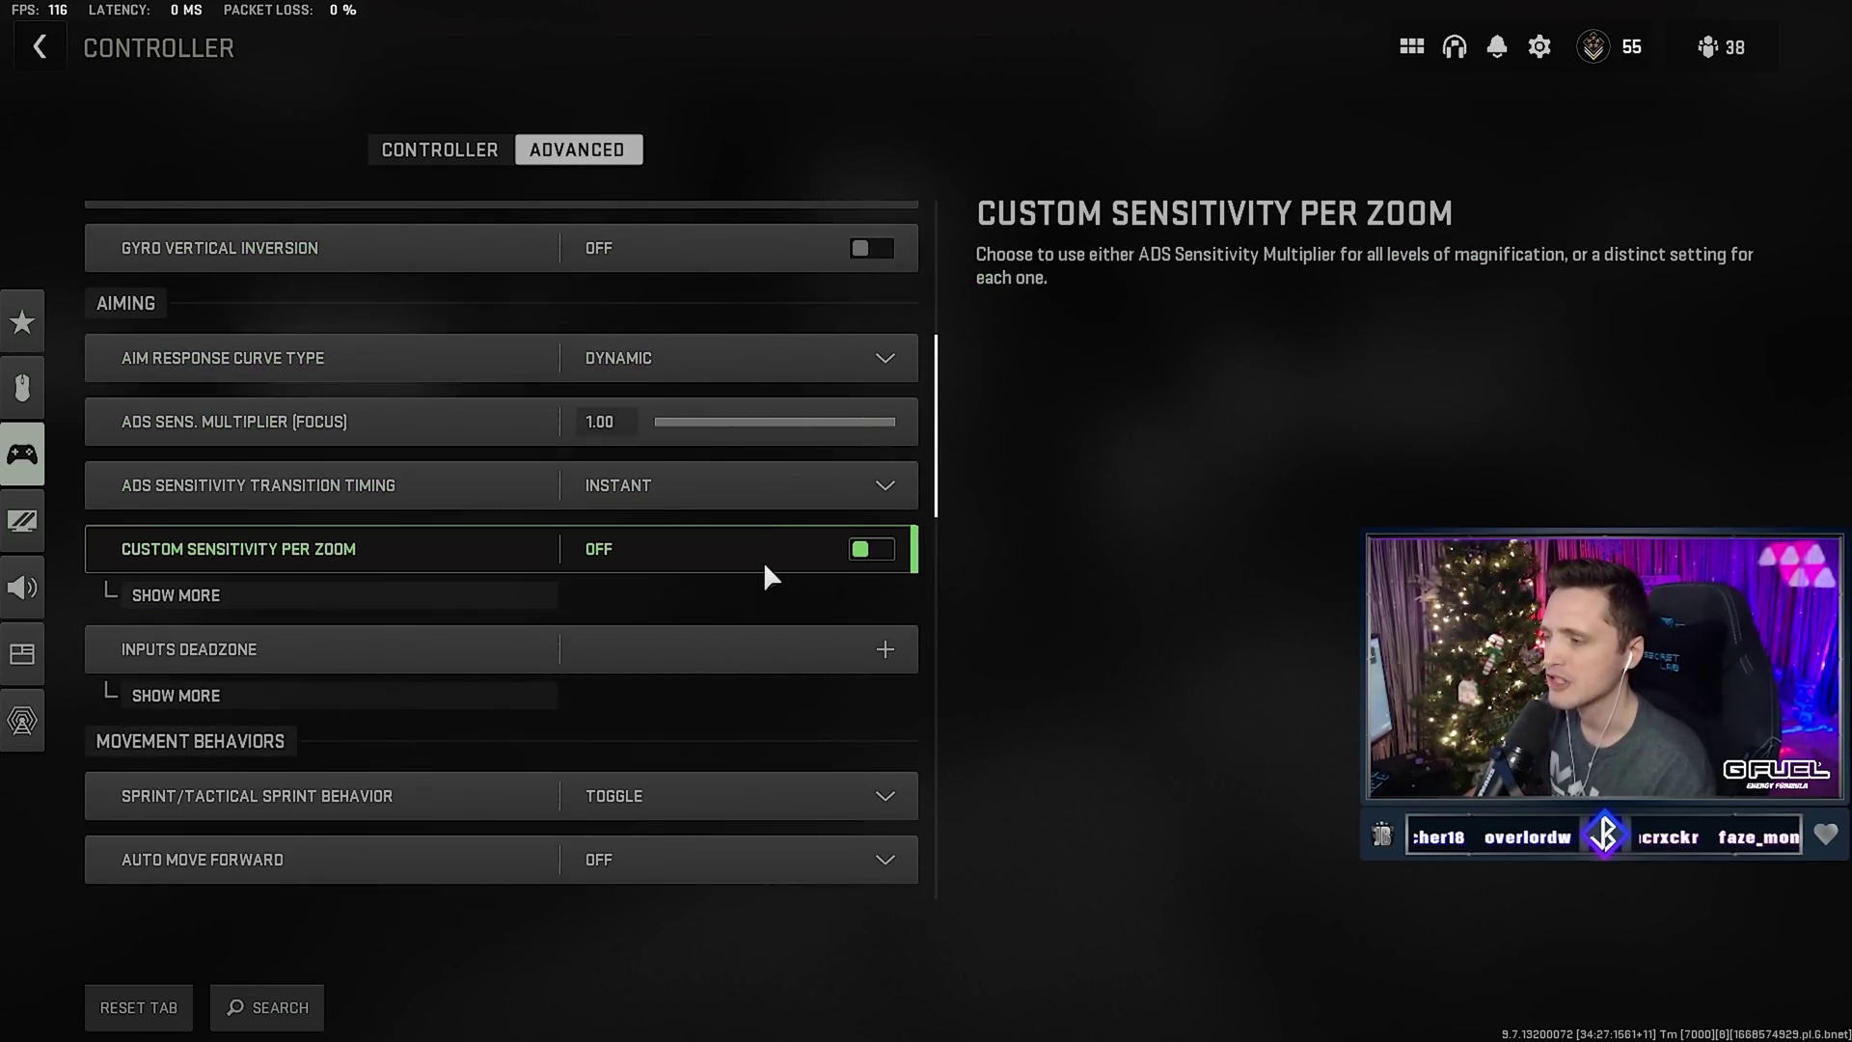
pyautogui.click(698, 371)
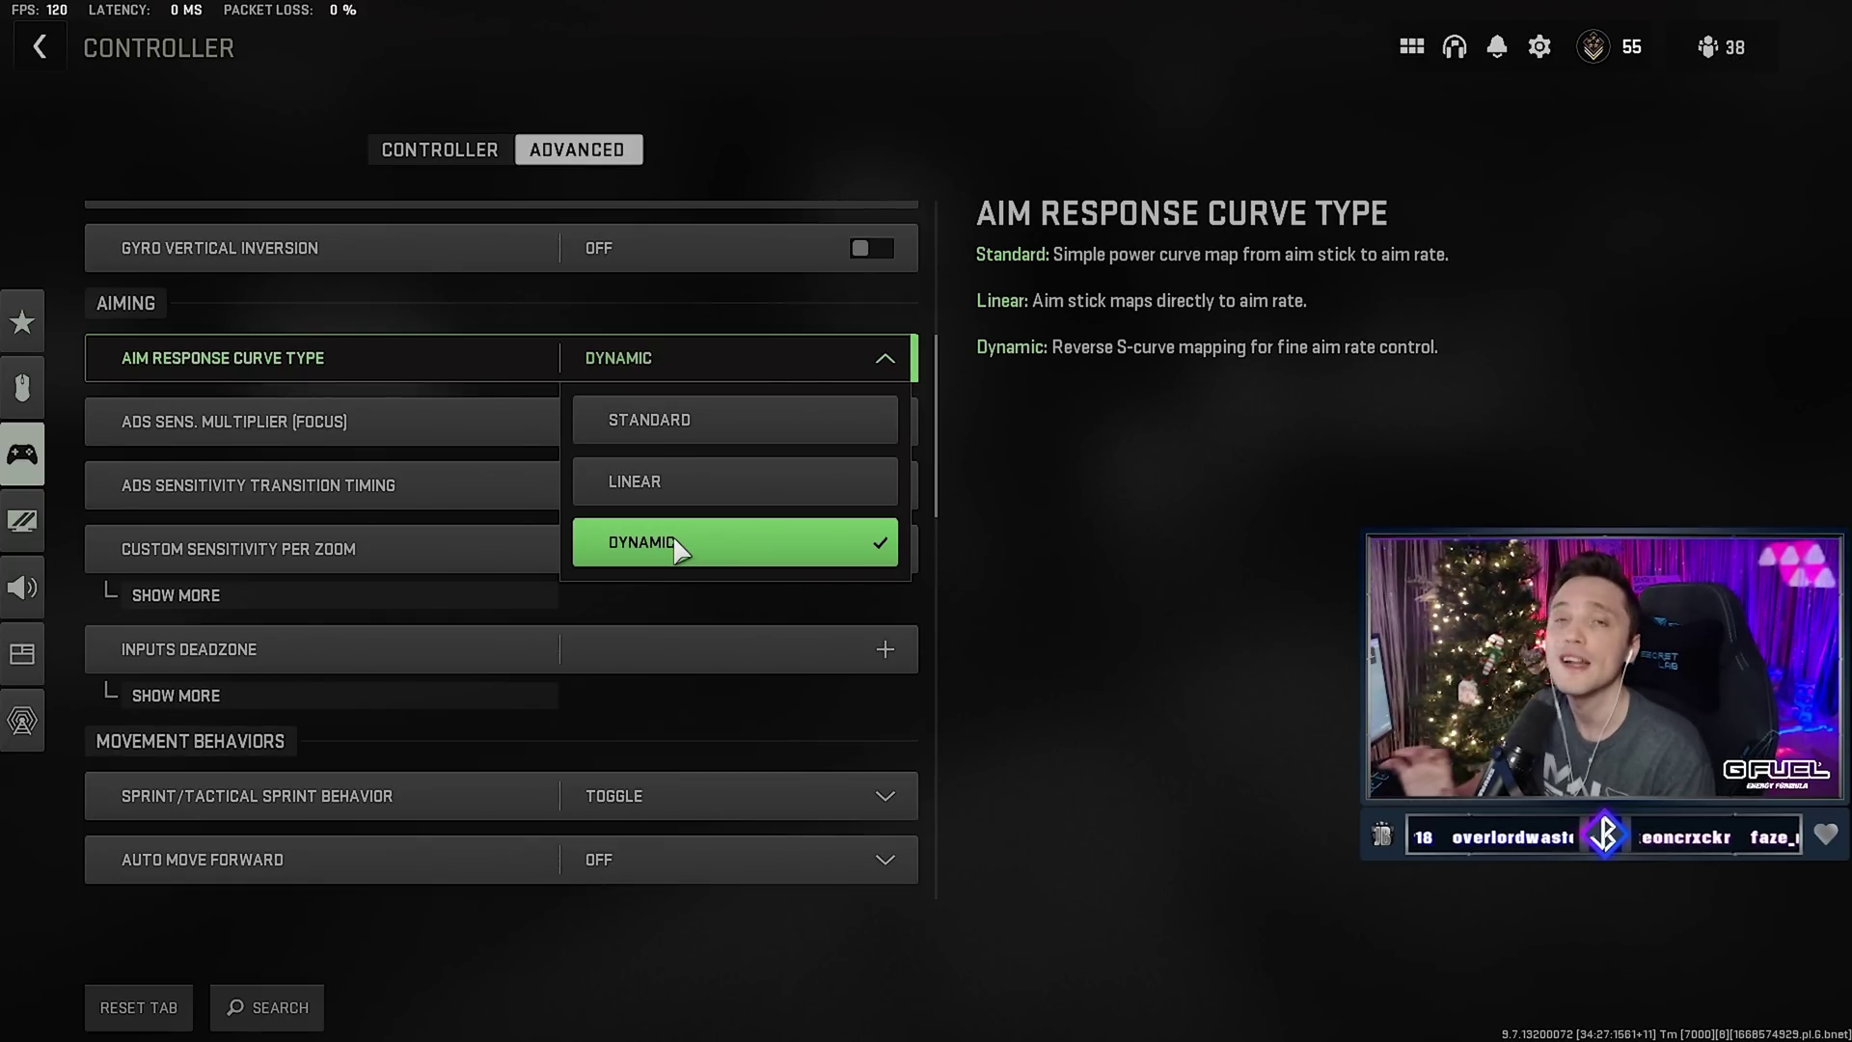
pyautogui.click(720, 355)
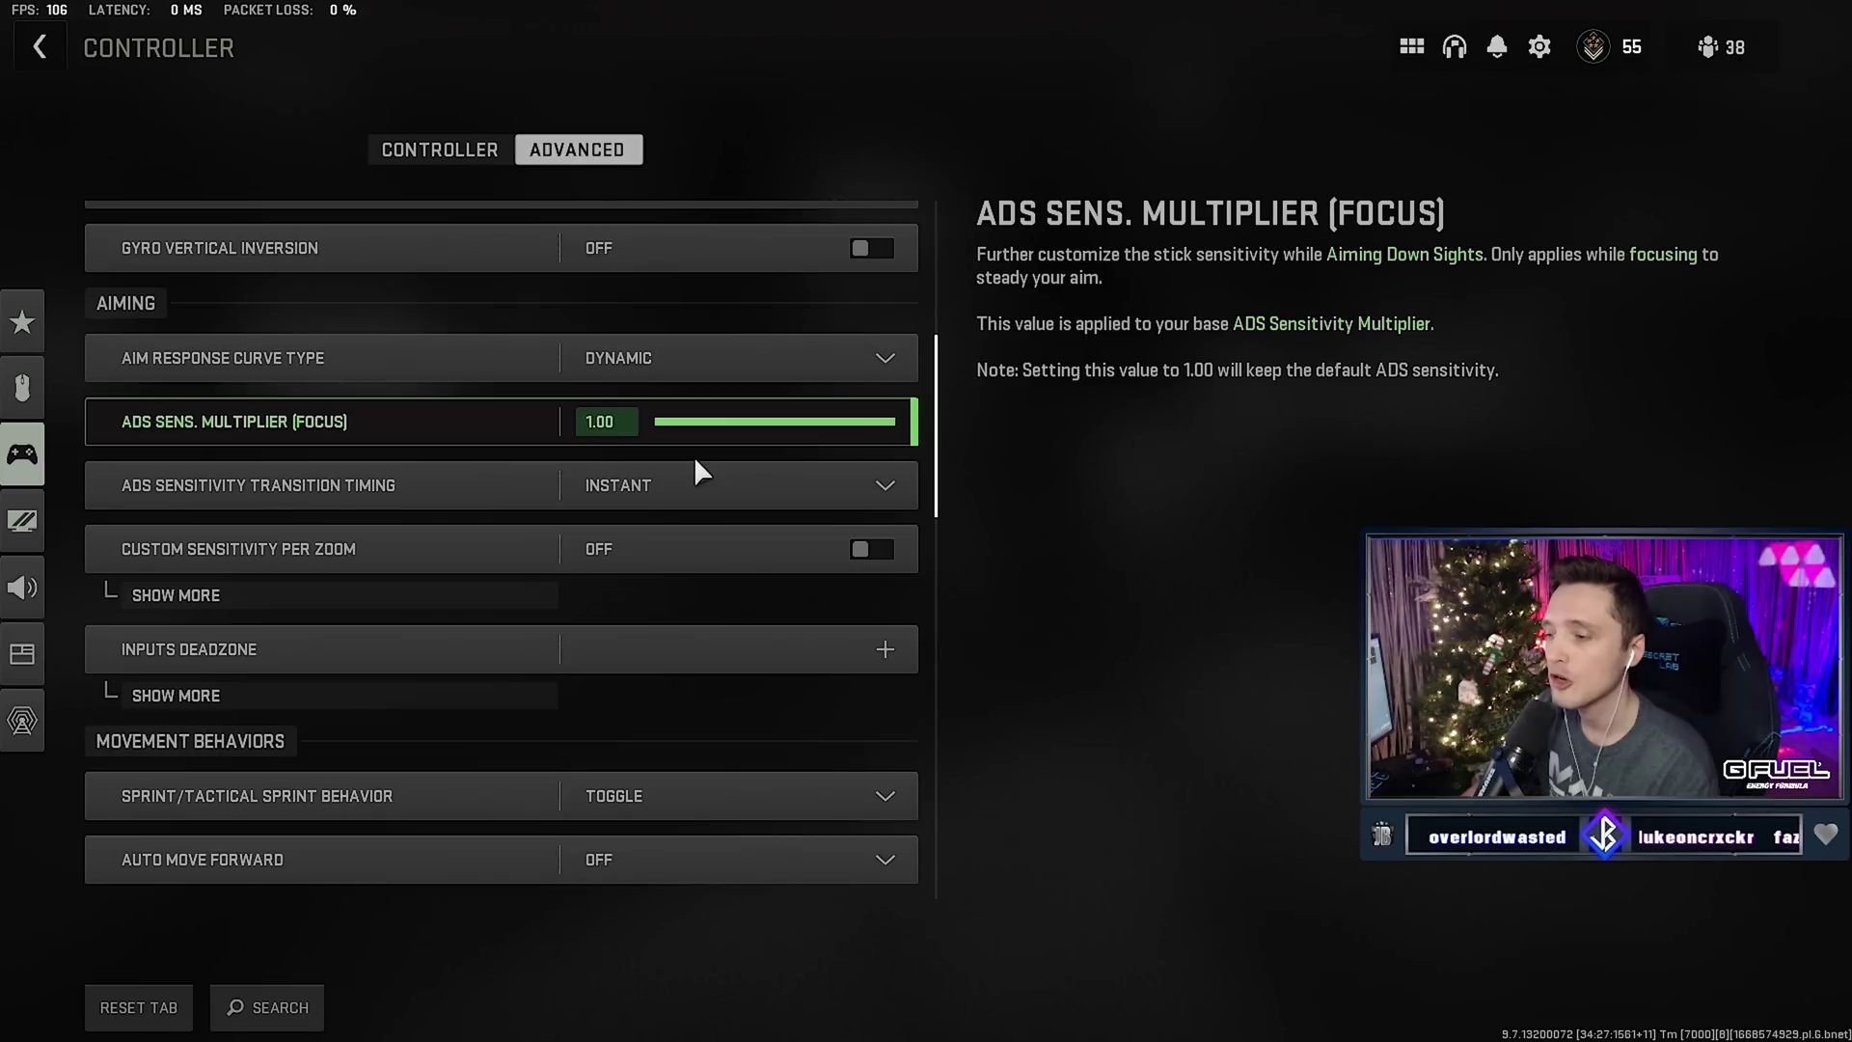
# Expand Inputs Deadzone to inspect the stick and trigger deadzone values, and collapse it again.
pyautogui.scroll(-3, 692, 455)
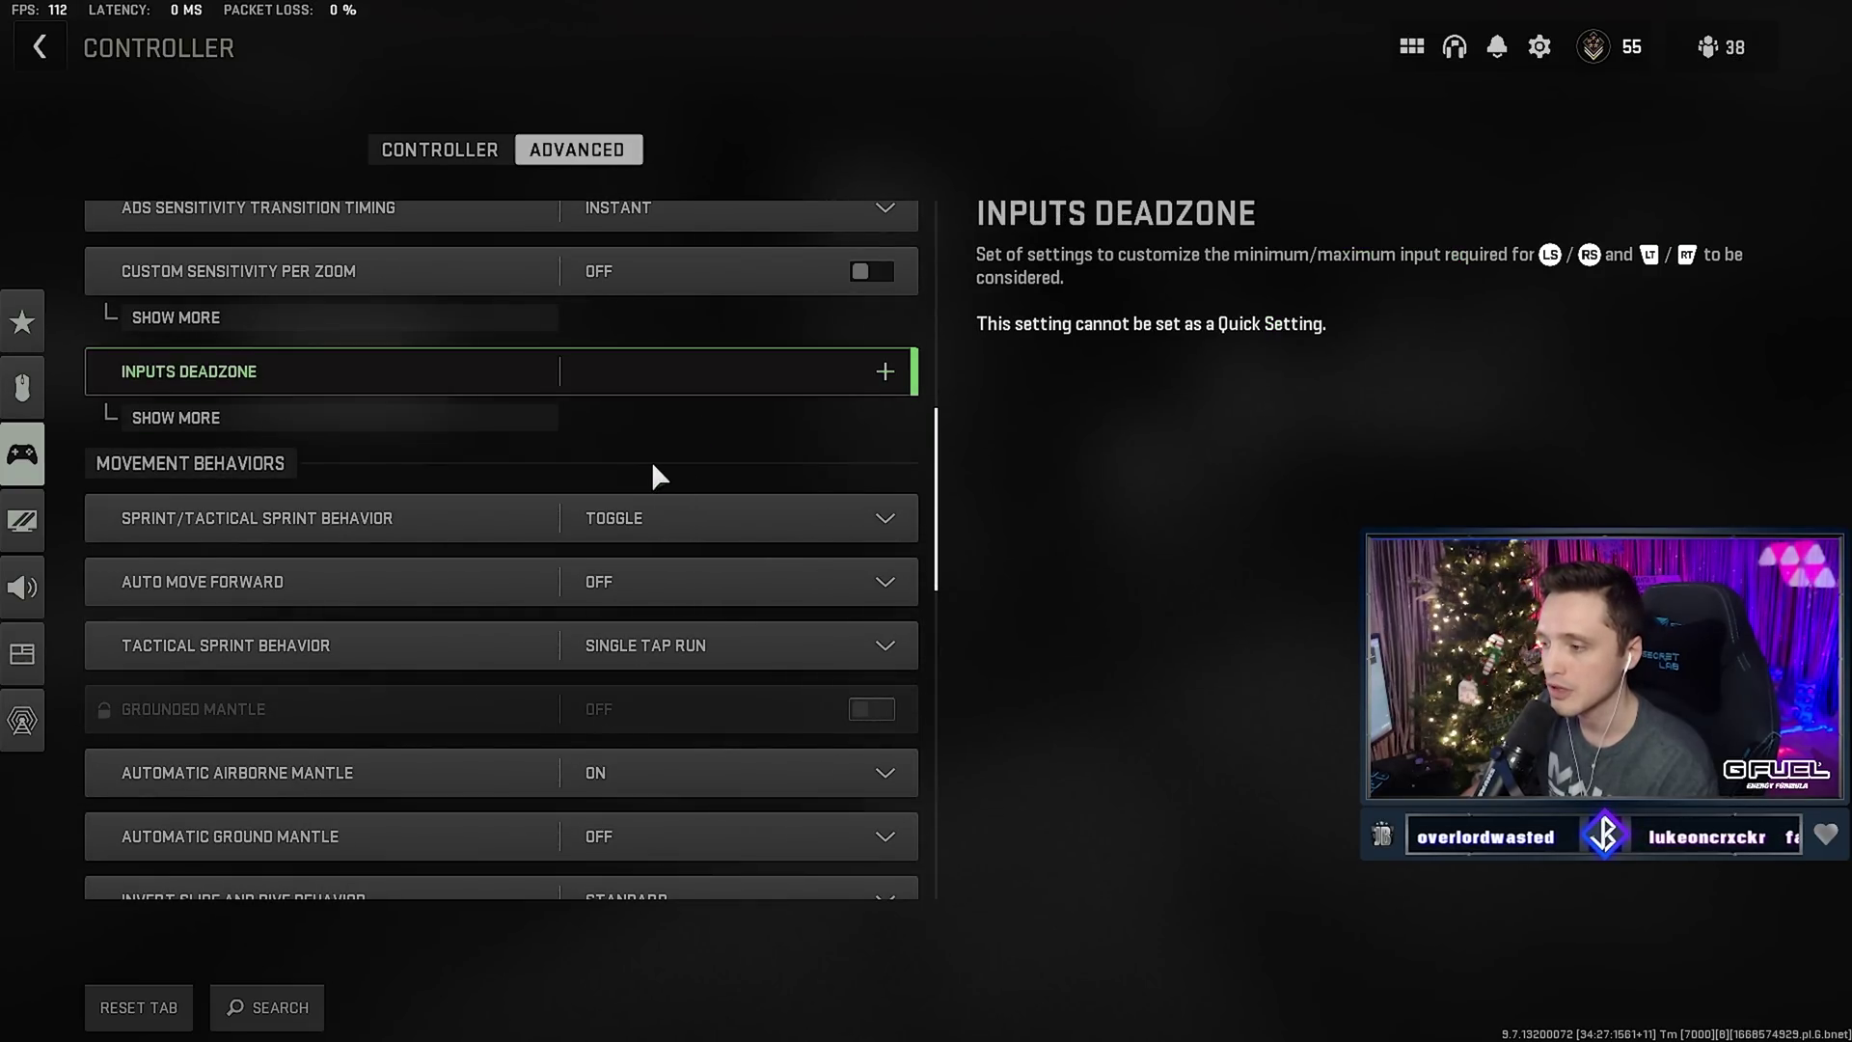
pyautogui.click(374, 417)
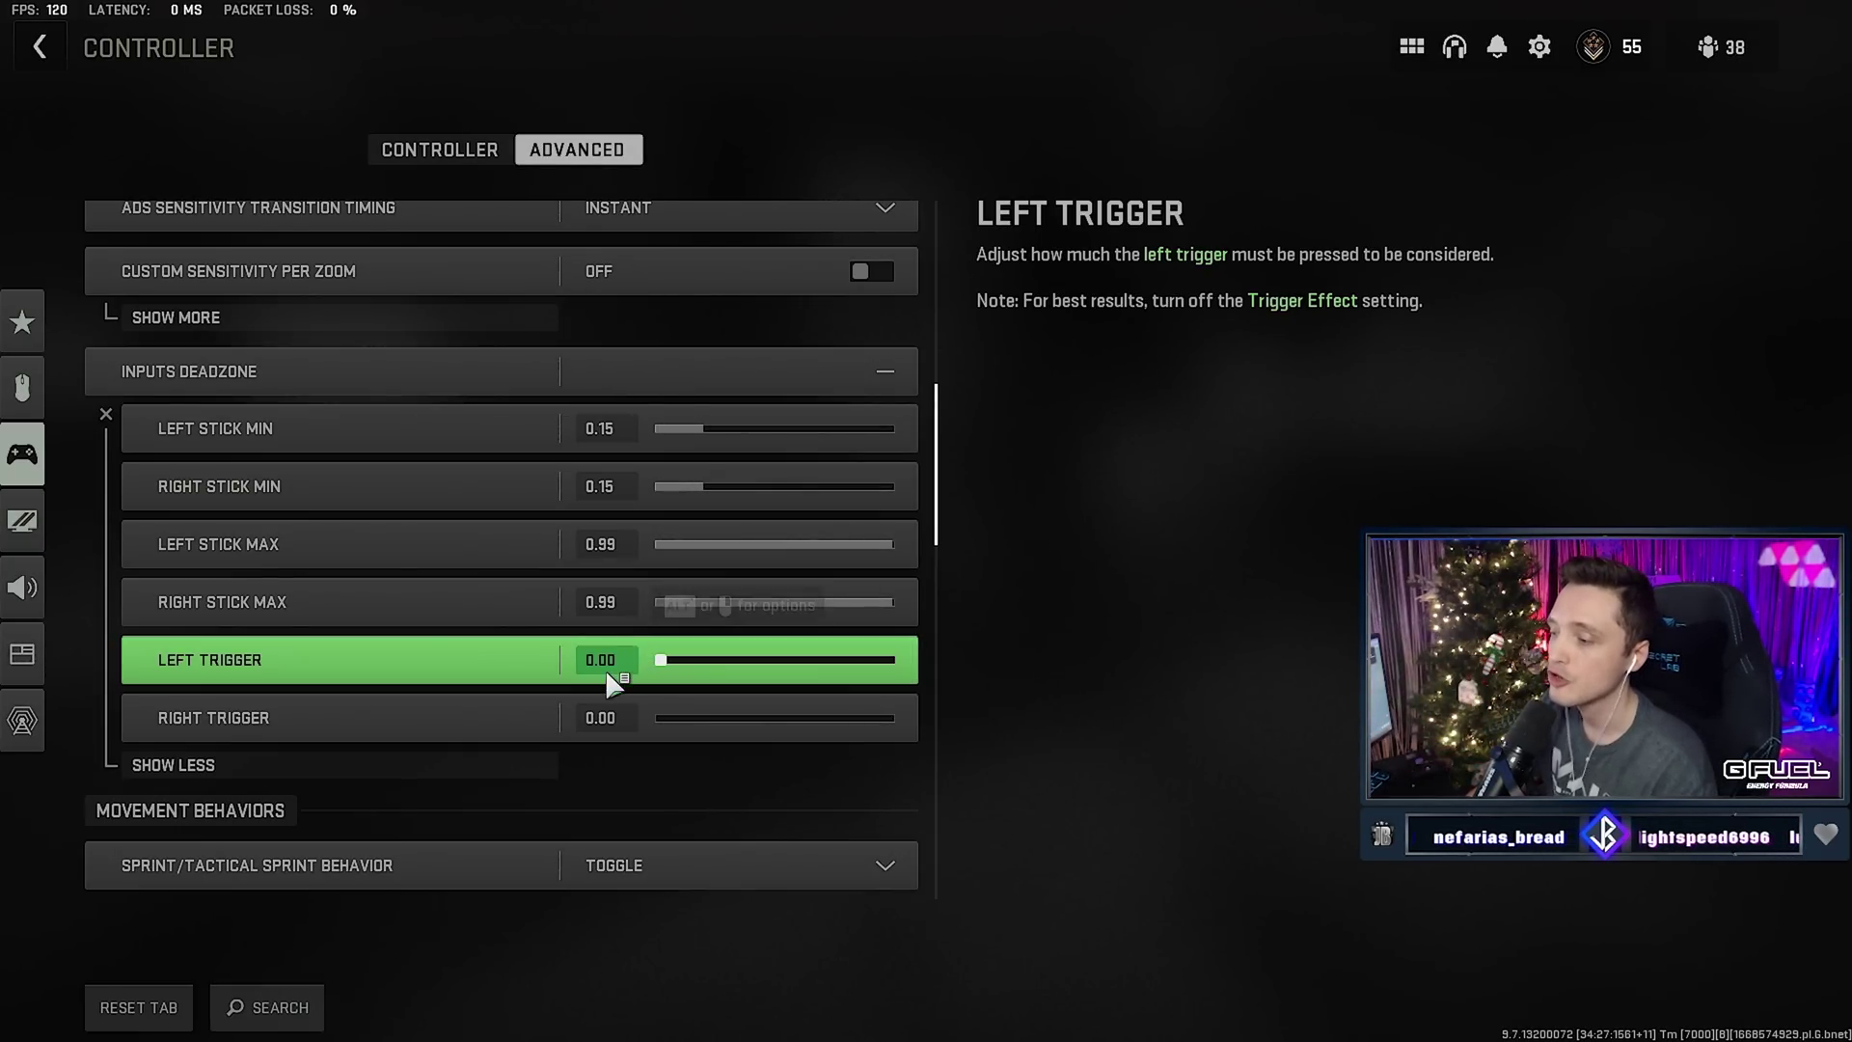
pyautogui.click(882, 371)
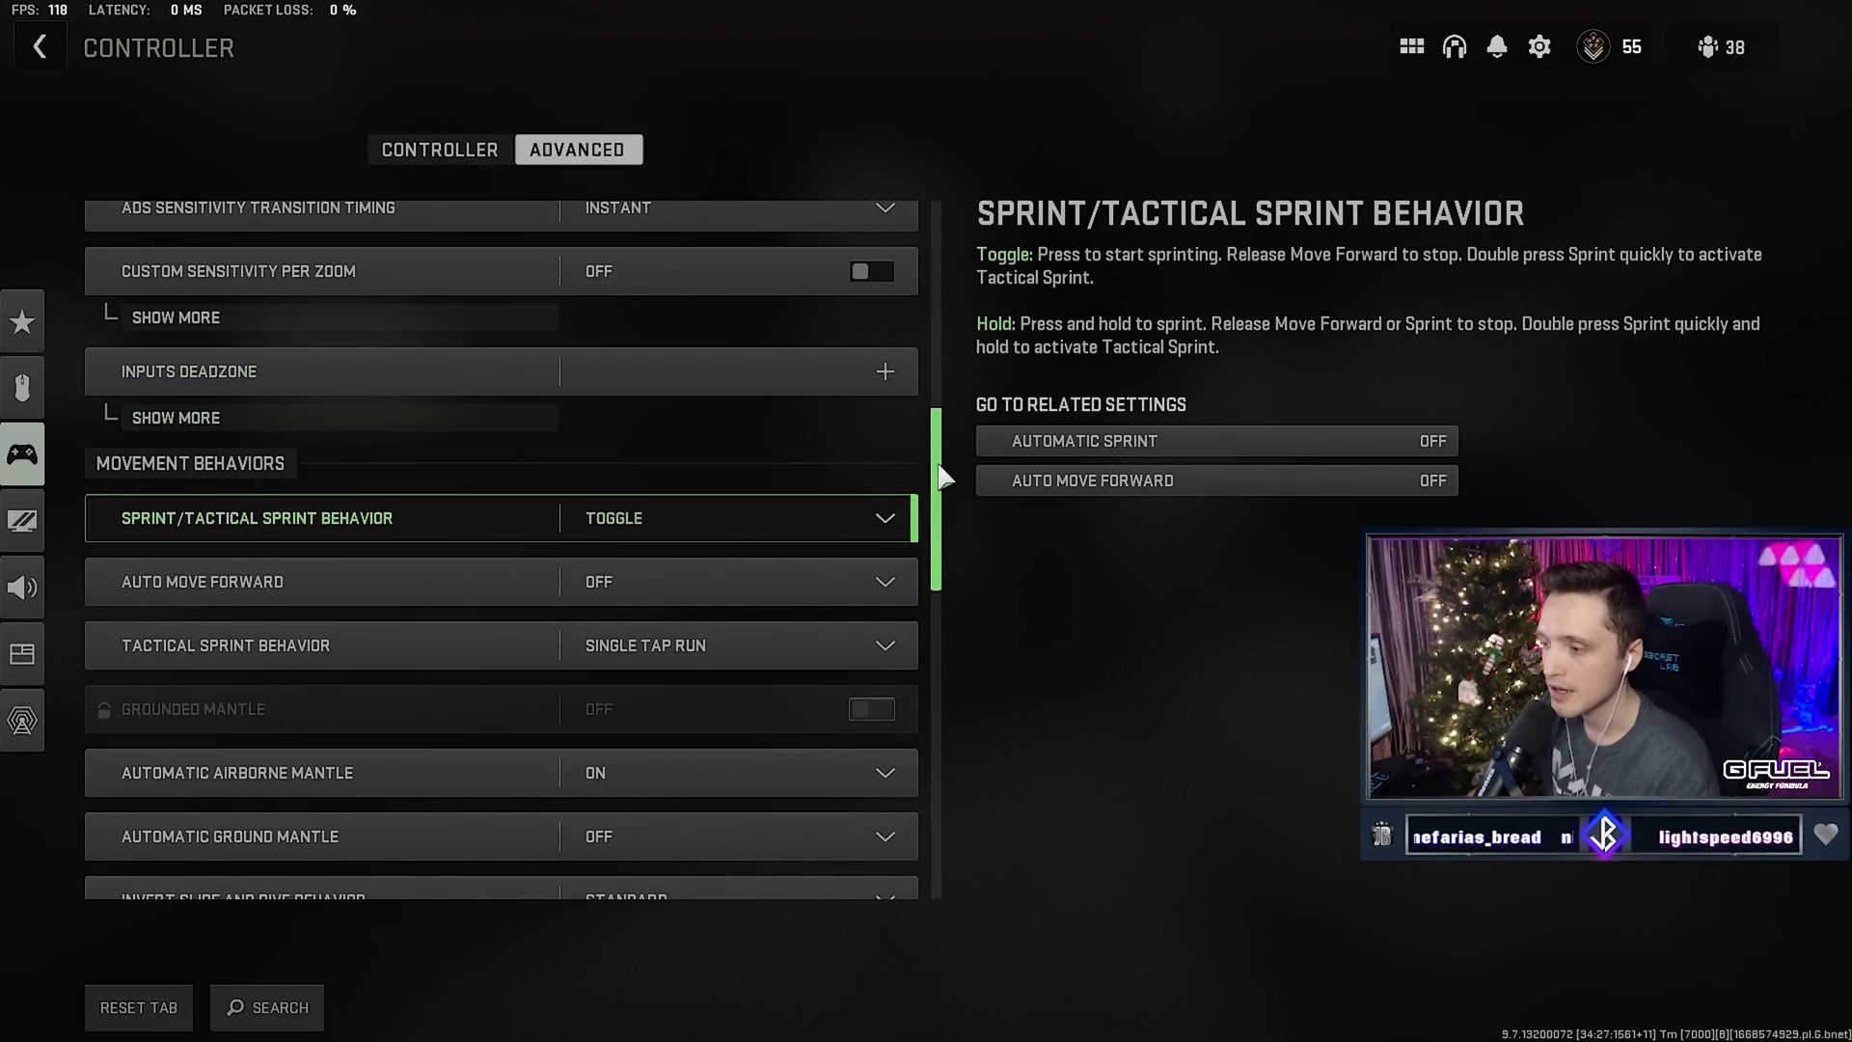
# View the available choices for Tactical Sprint Behavior in the Movement Behaviors settings.
pyautogui.scroll(-2, 941, 506)
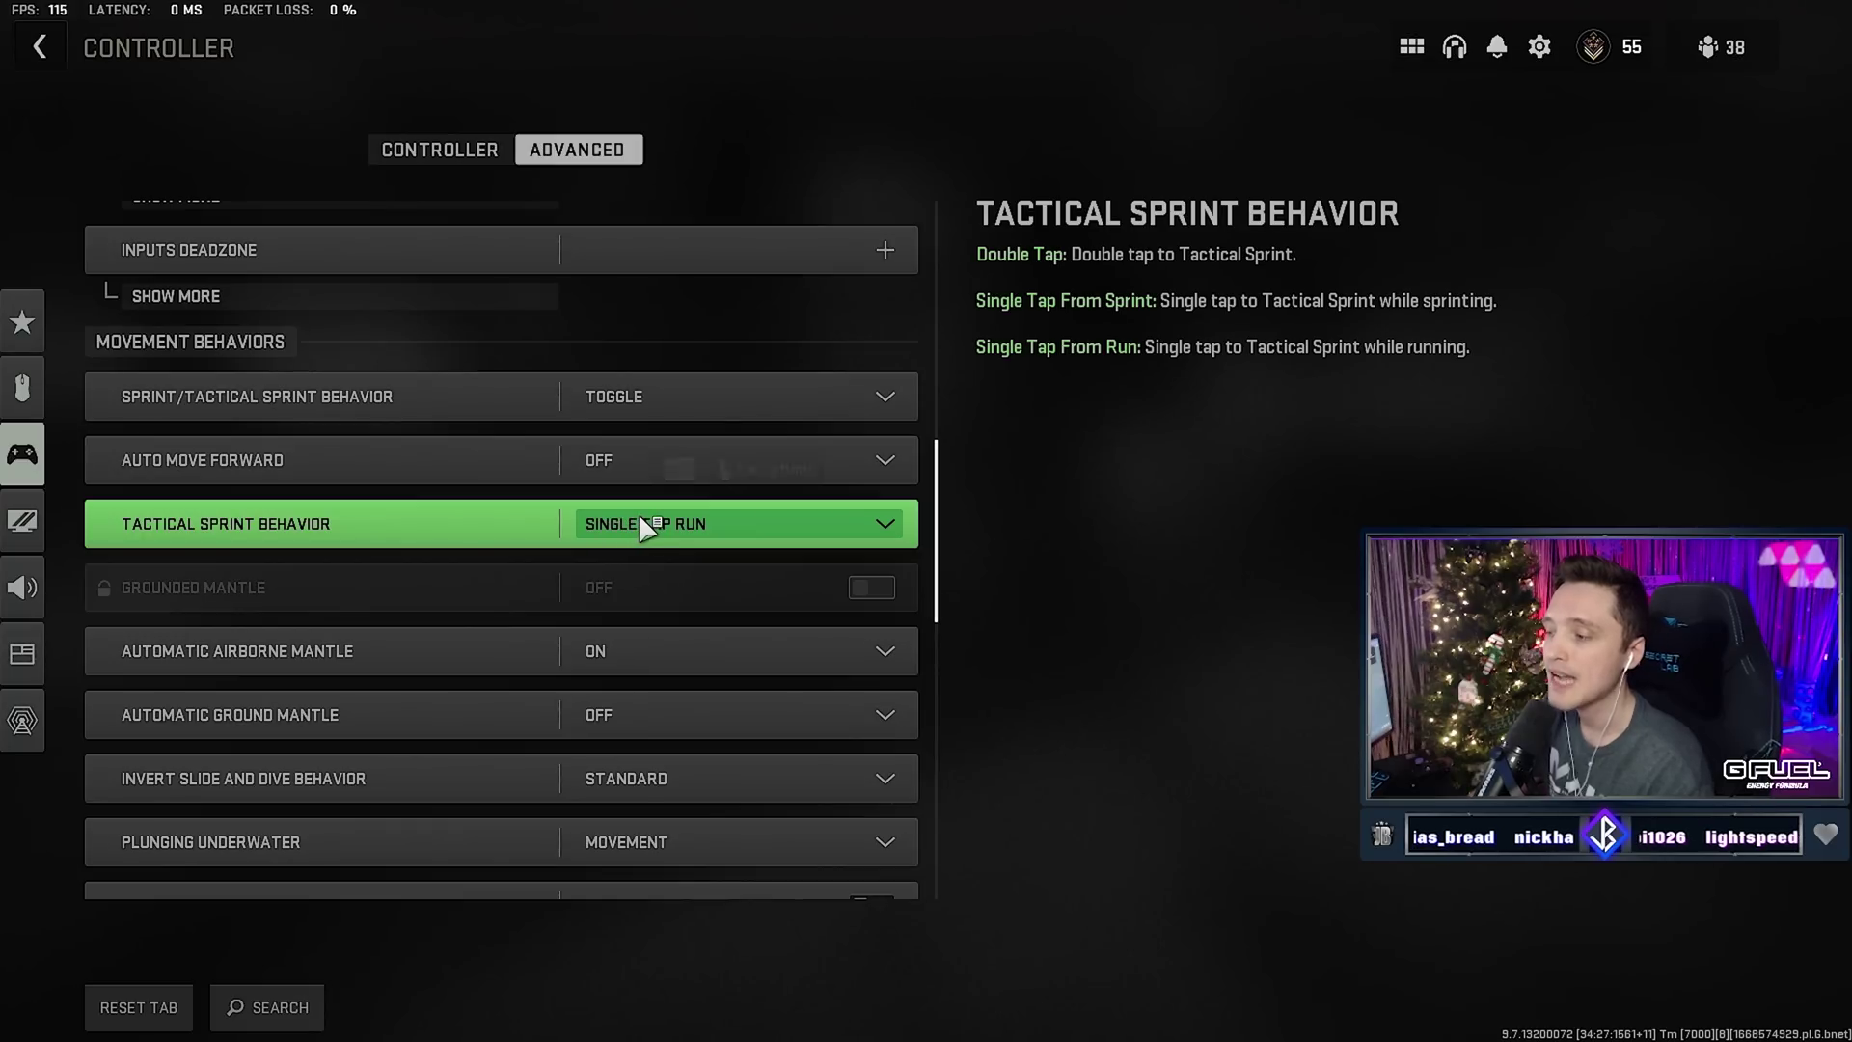
pyautogui.click(644, 523)
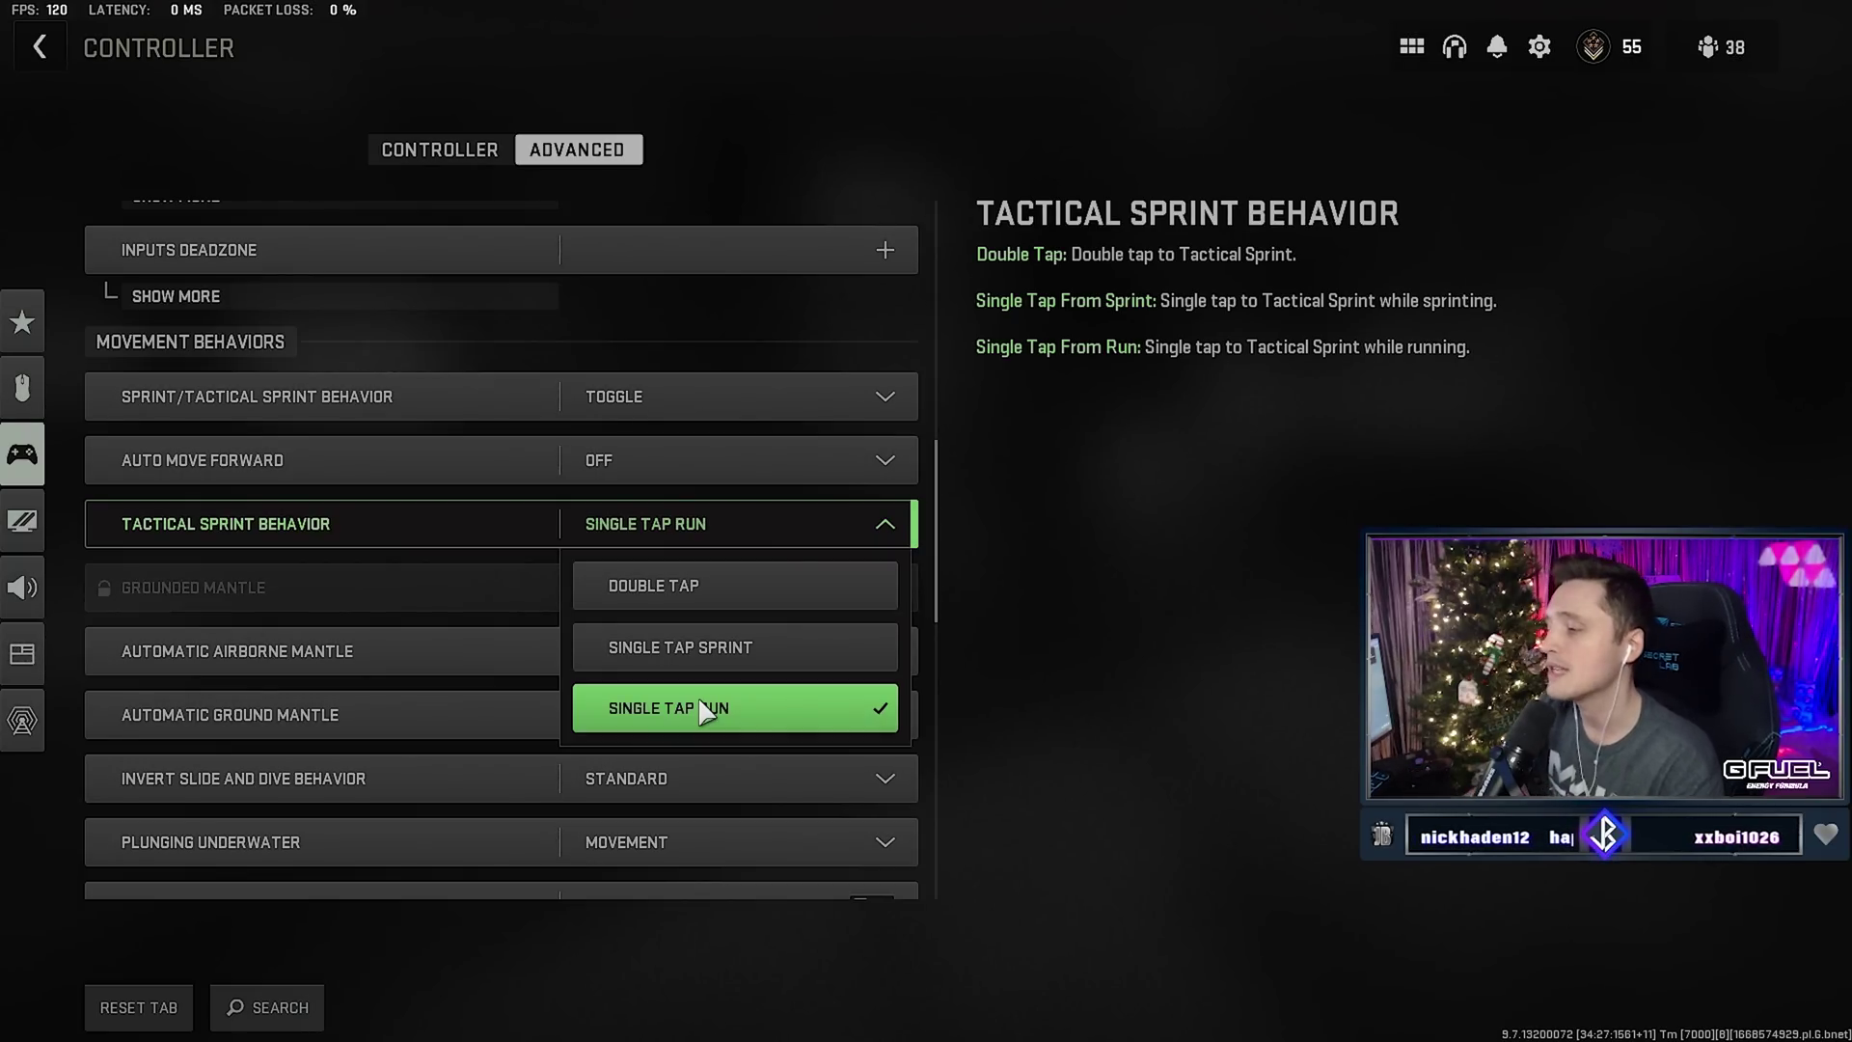
pyautogui.click(714, 534)
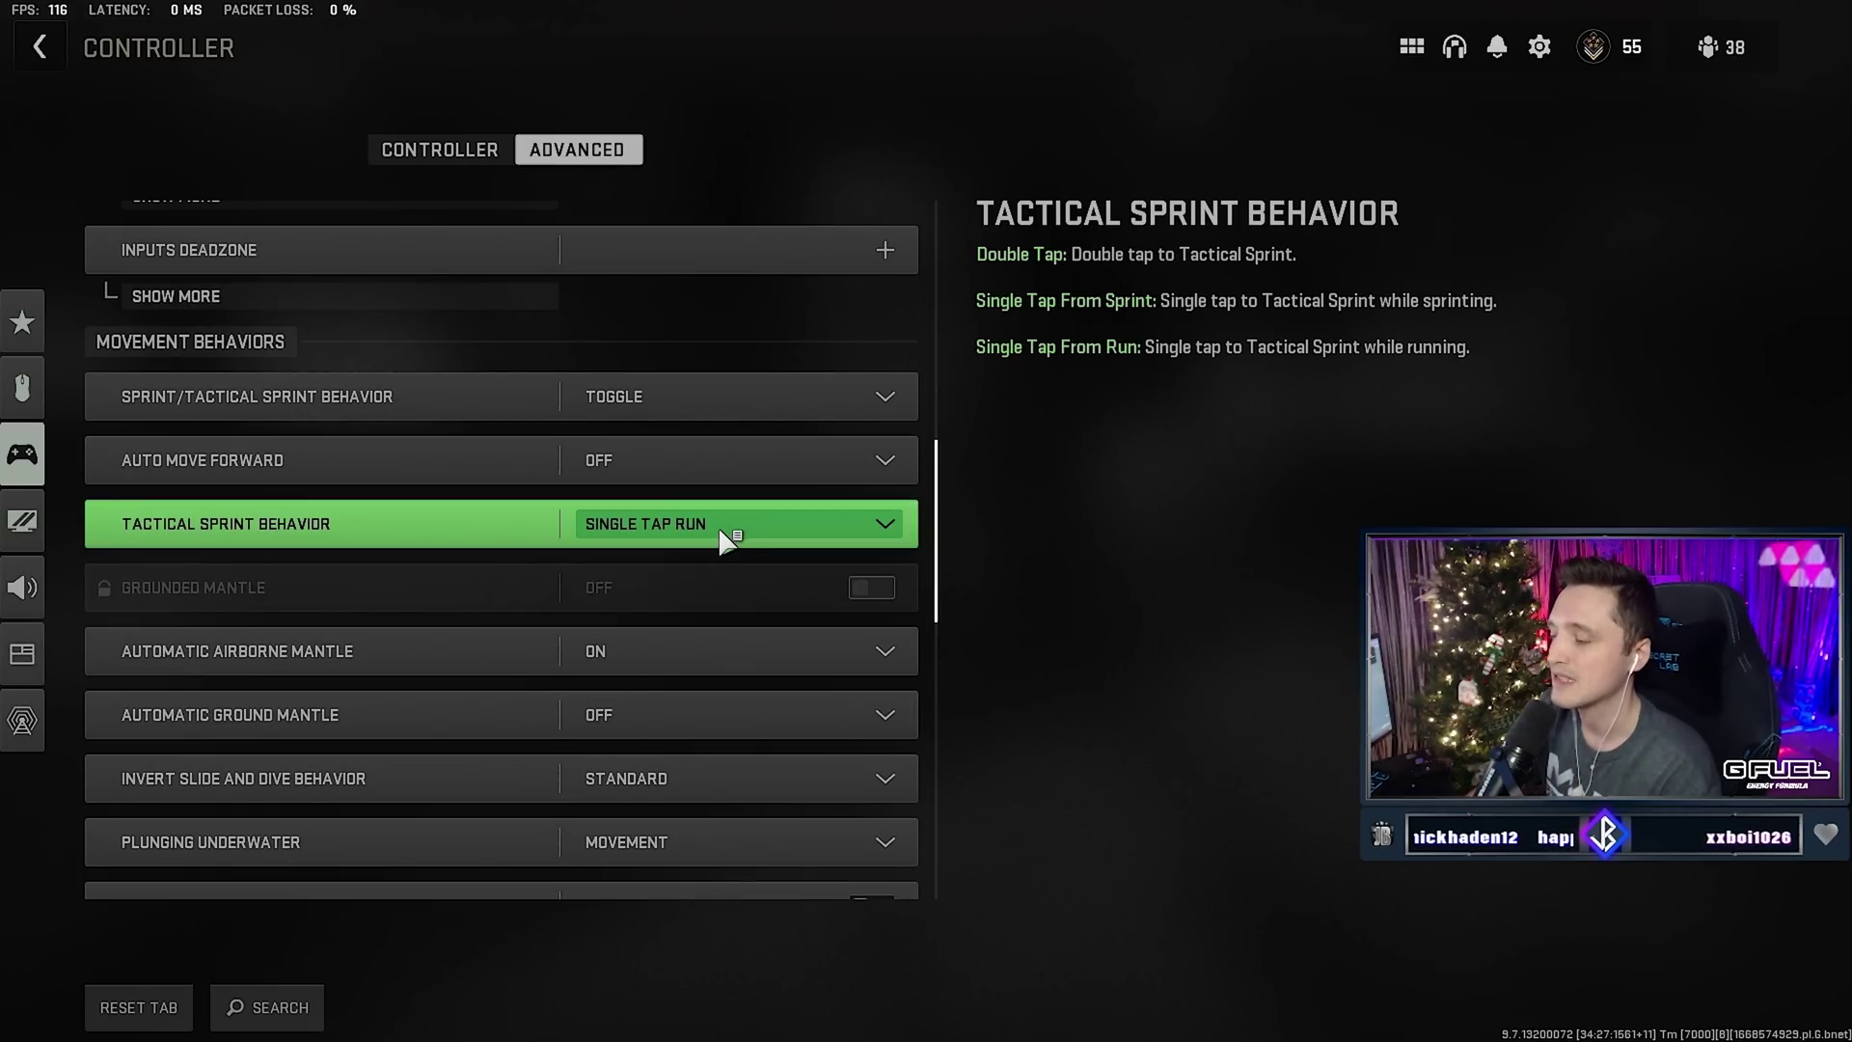
# Review the remaining Movement, Combat, Vehicle and Overlays Behaviors in the Advanced controller settings.
pyautogui.press('Down')
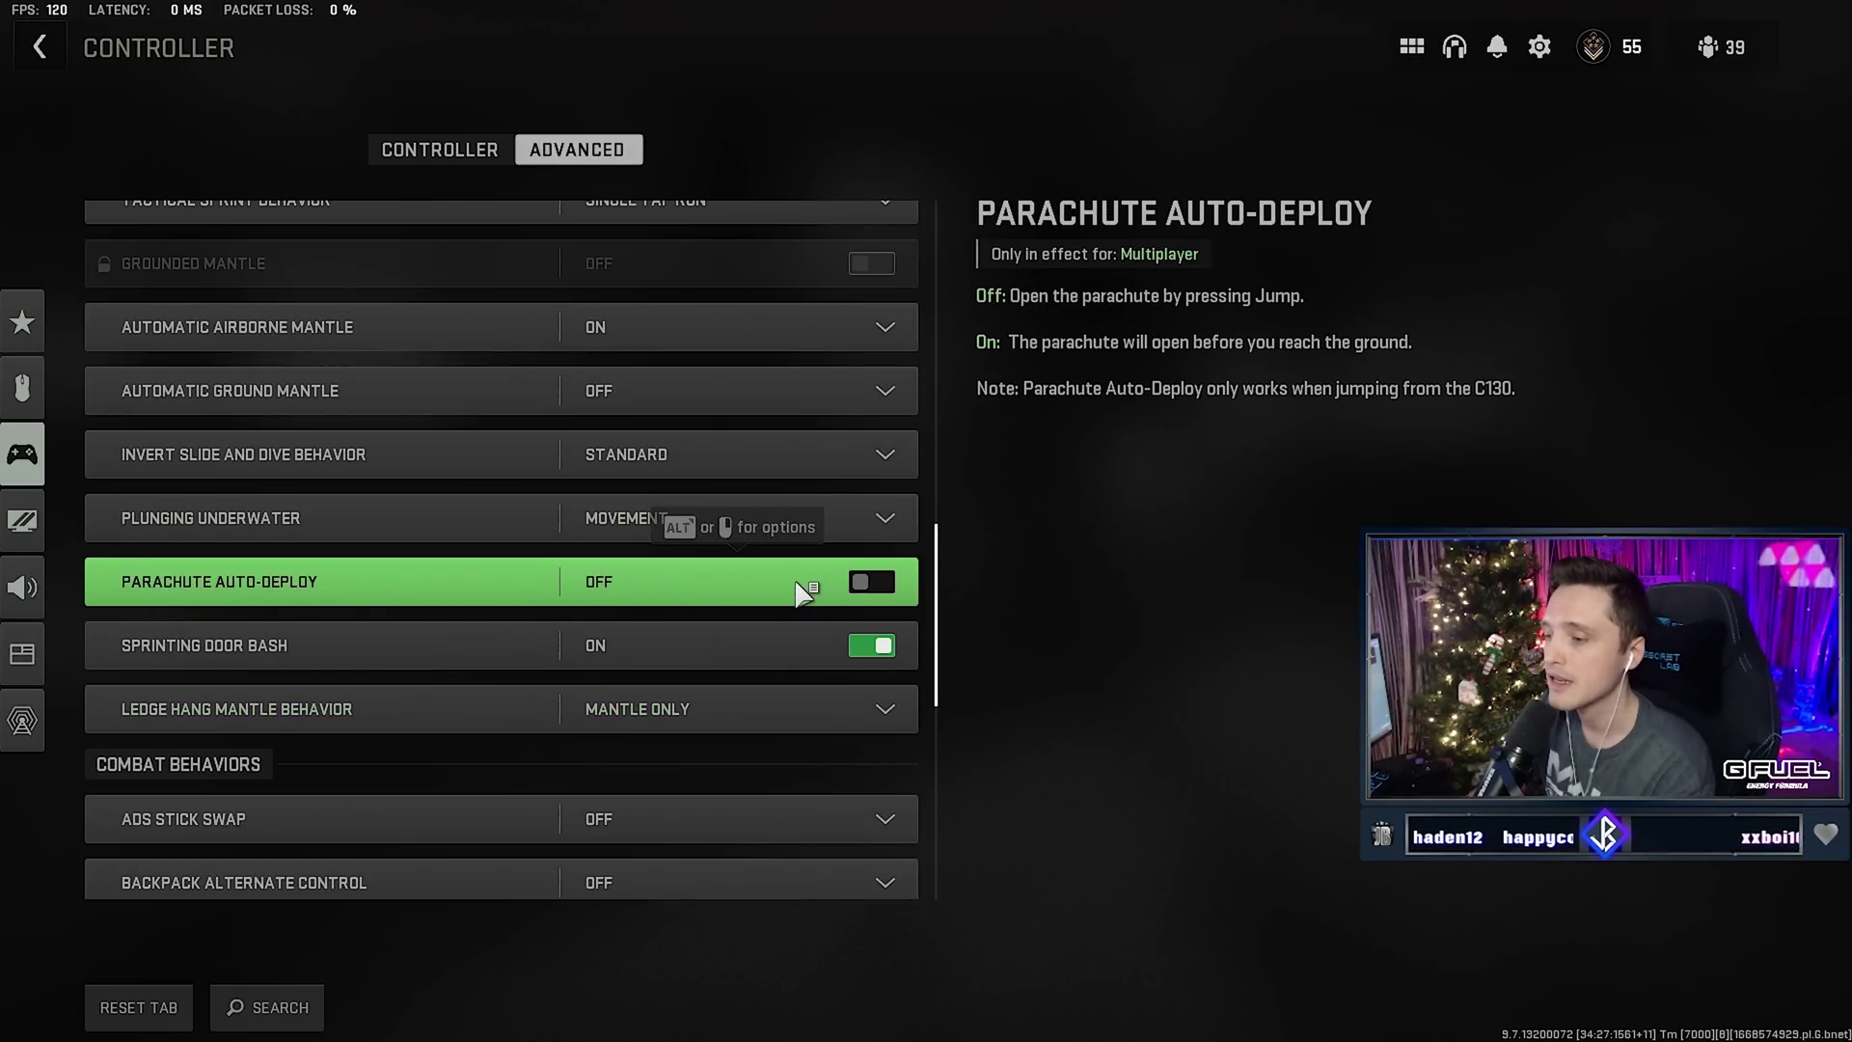
pyautogui.press('Down')
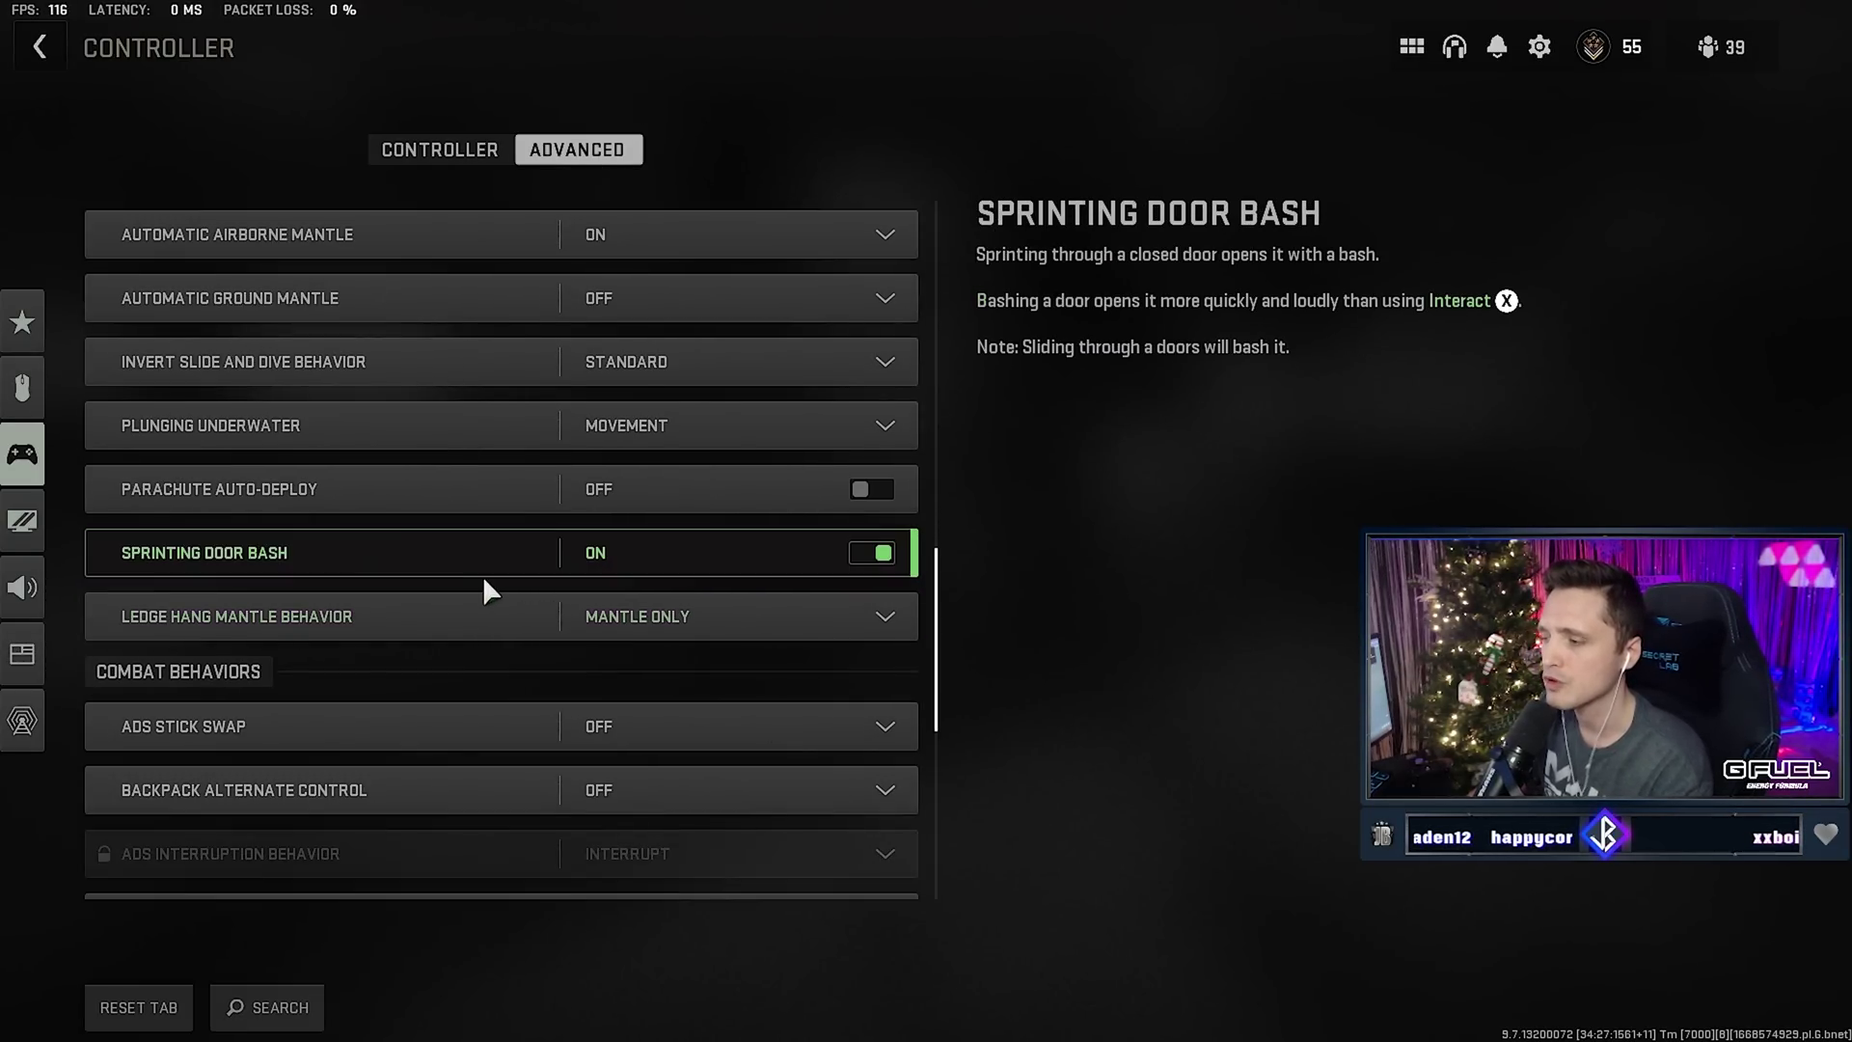
pyautogui.scroll(-5, 386, 579)
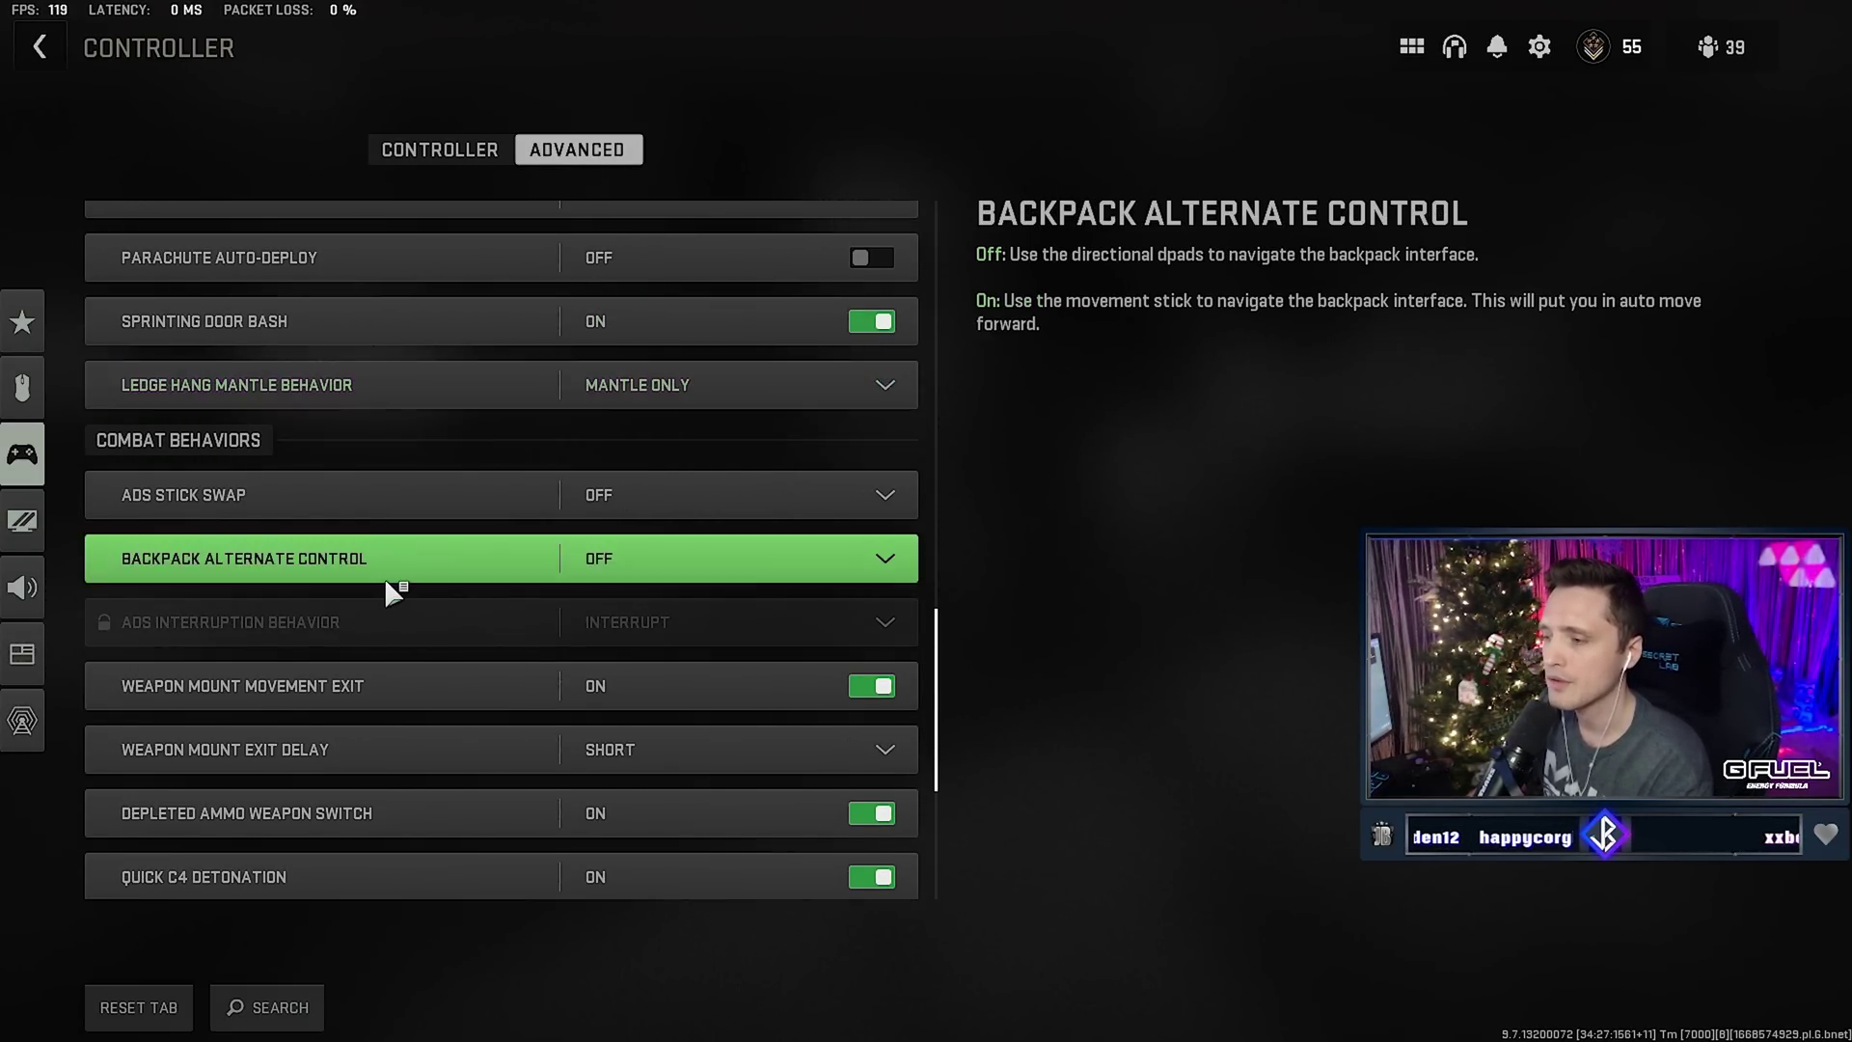
pyautogui.scroll(-2, 390, 590)
pyautogui.scroll(-3, 392, 584)
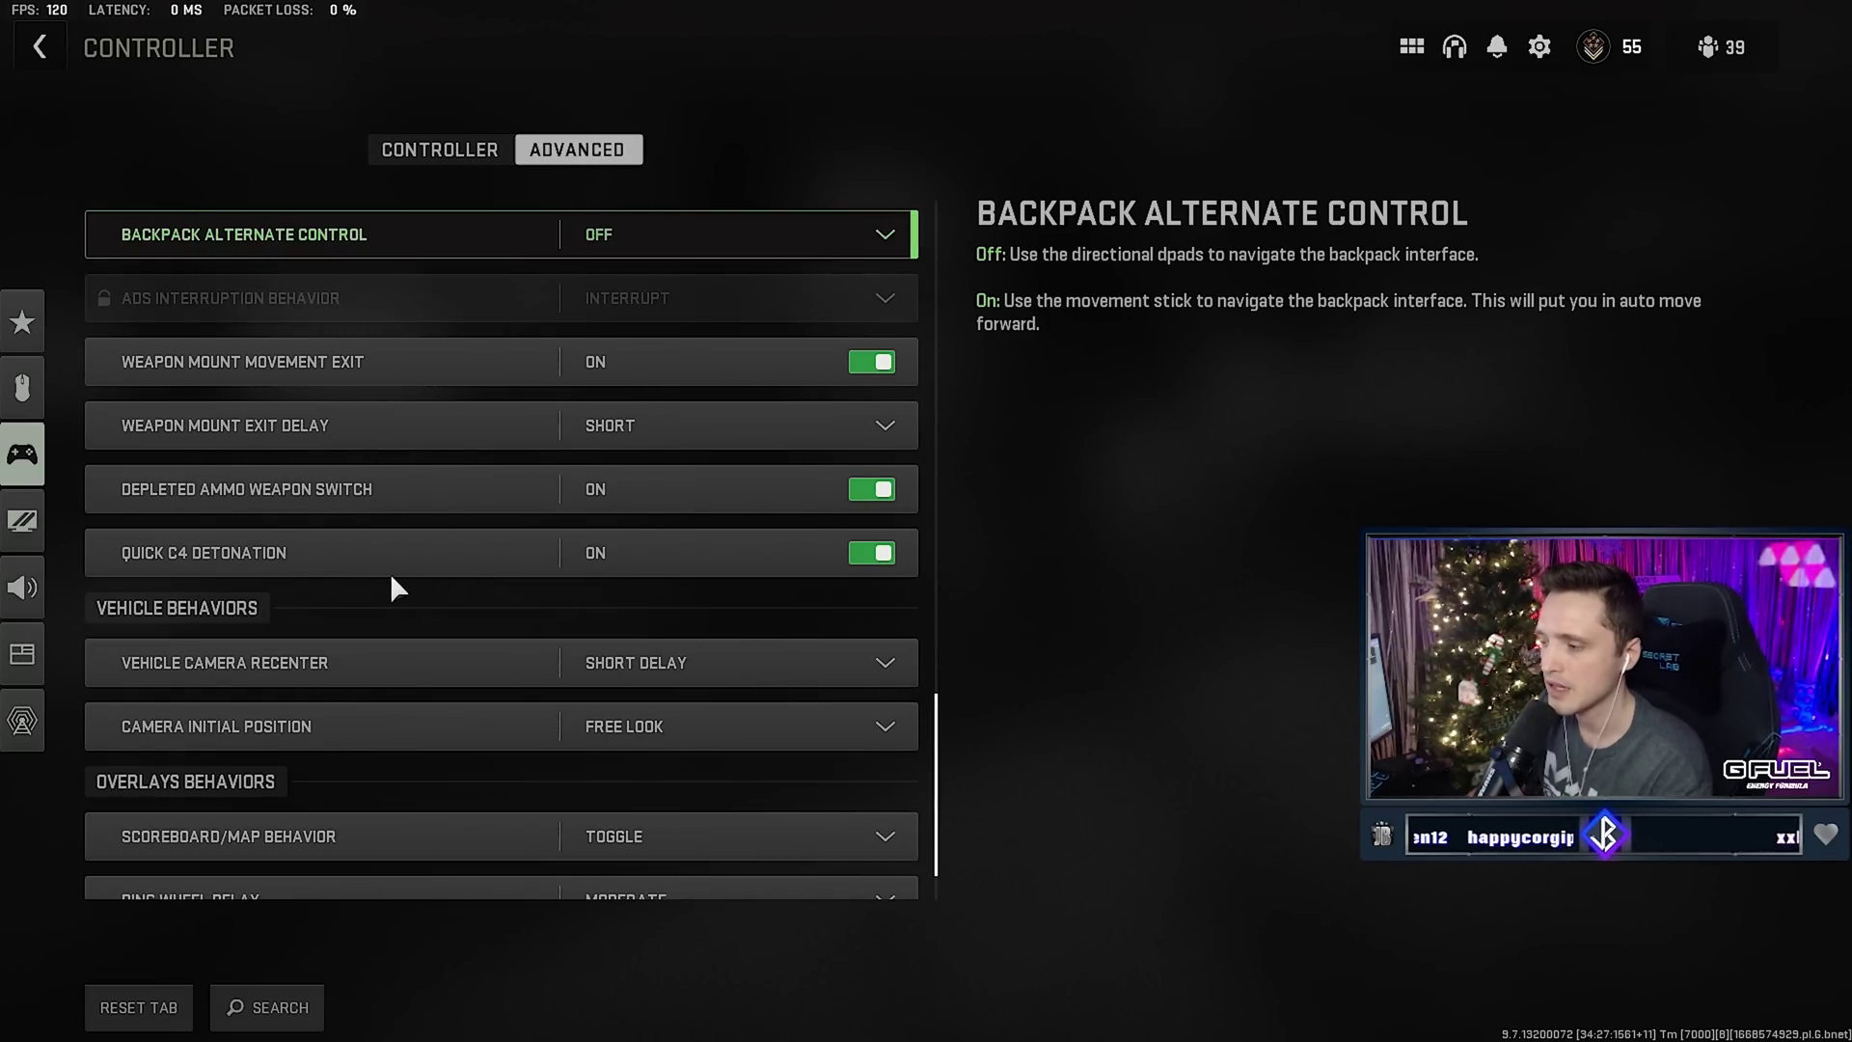
pyautogui.scroll(-1, 393, 584)
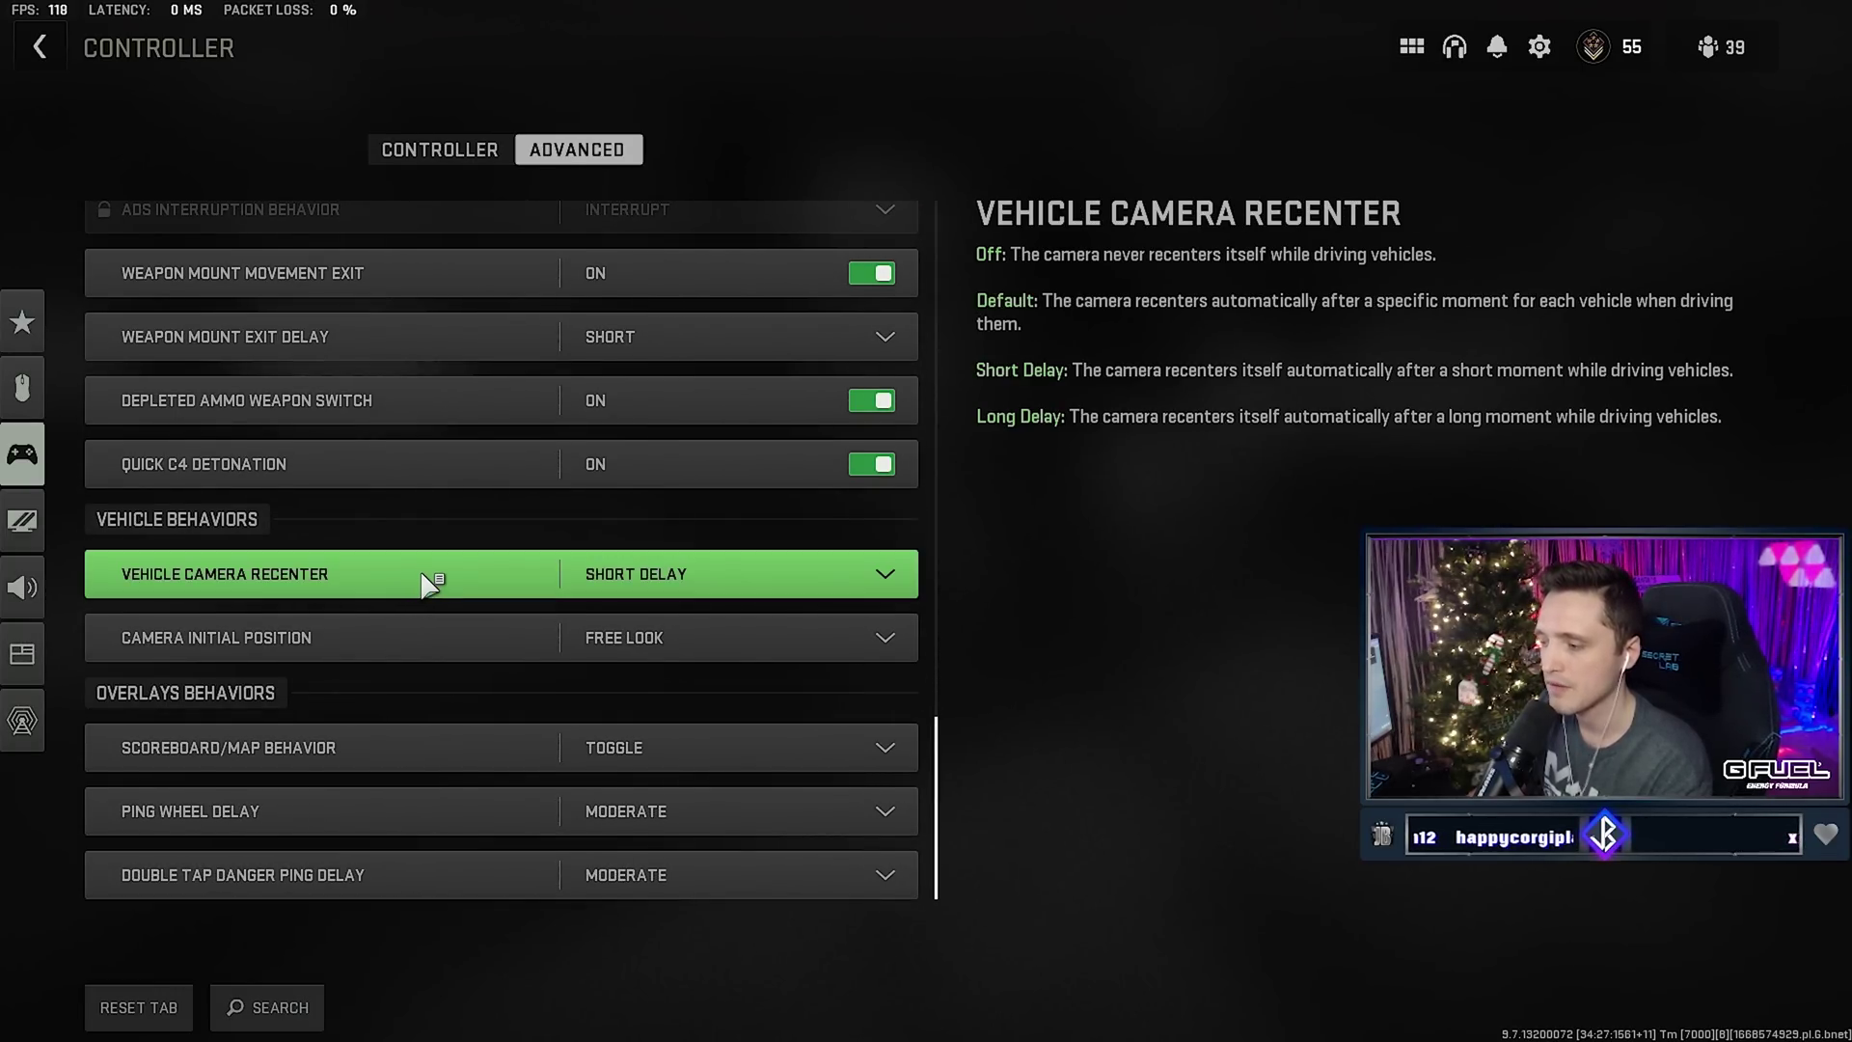
pyautogui.scroll(2, 810, 618)
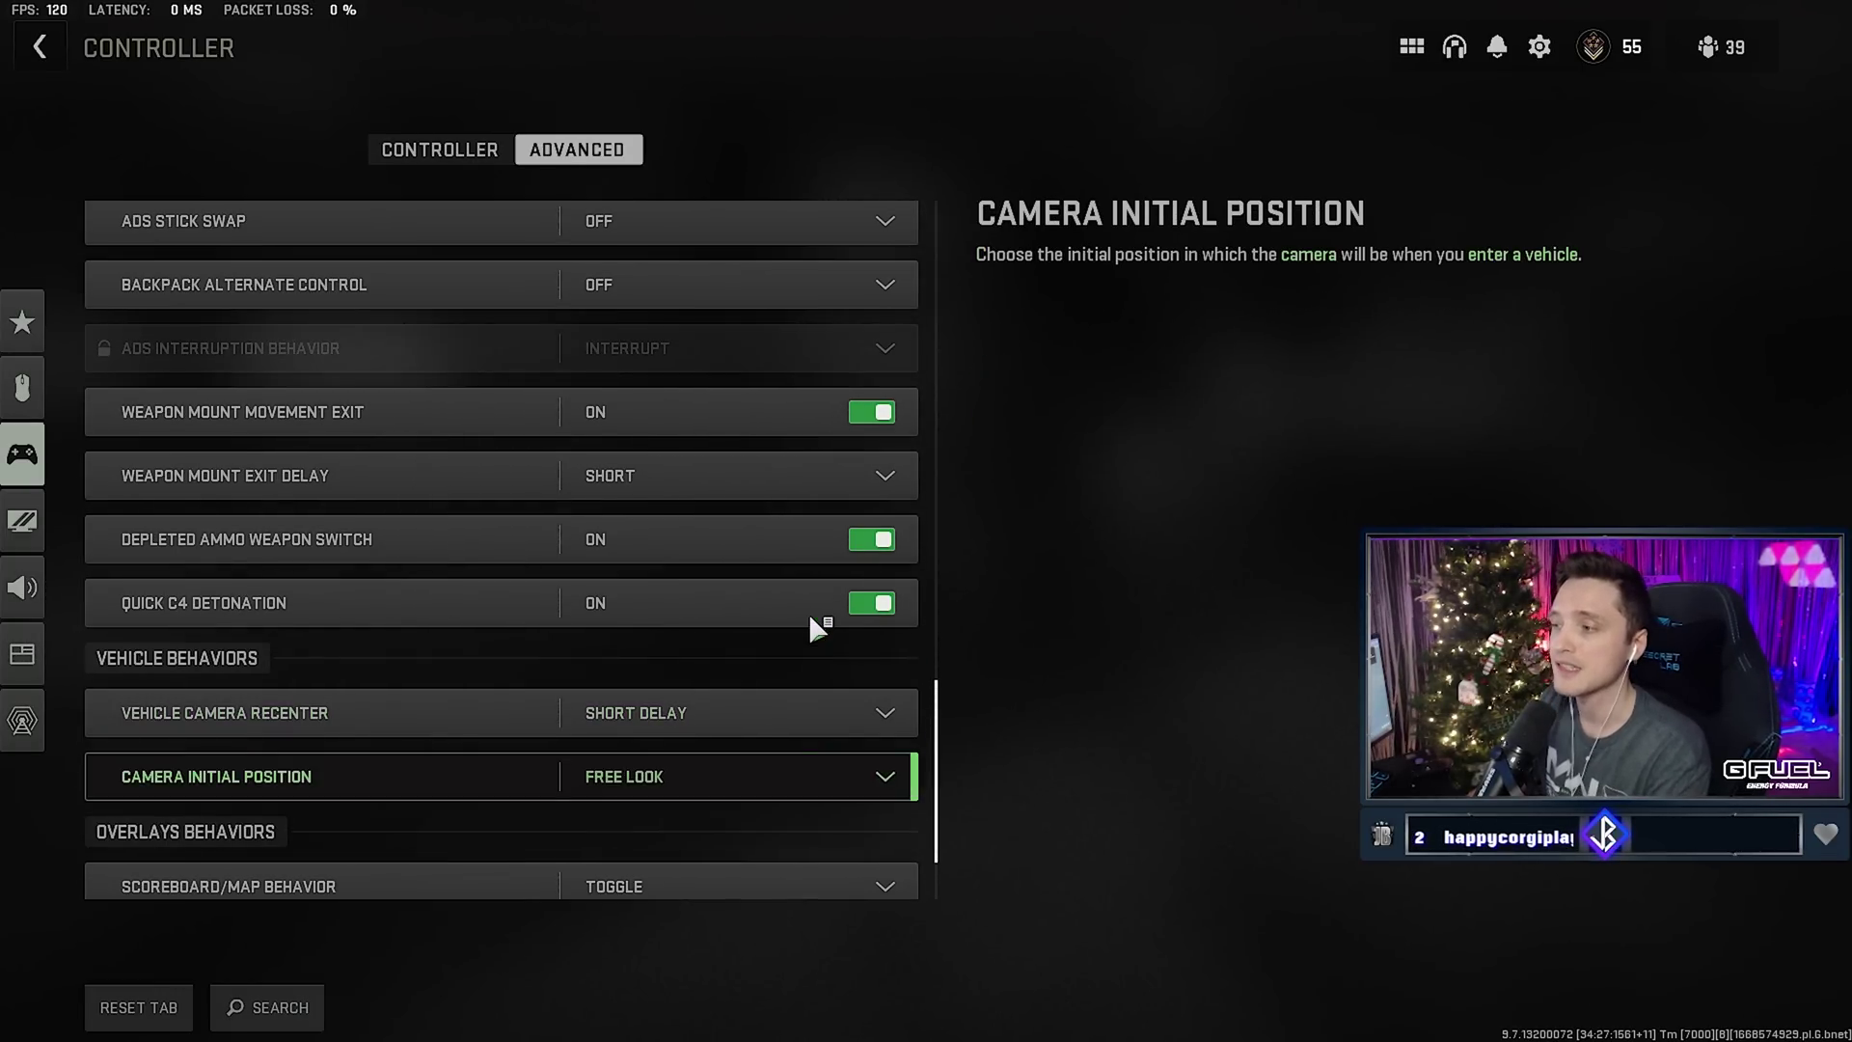